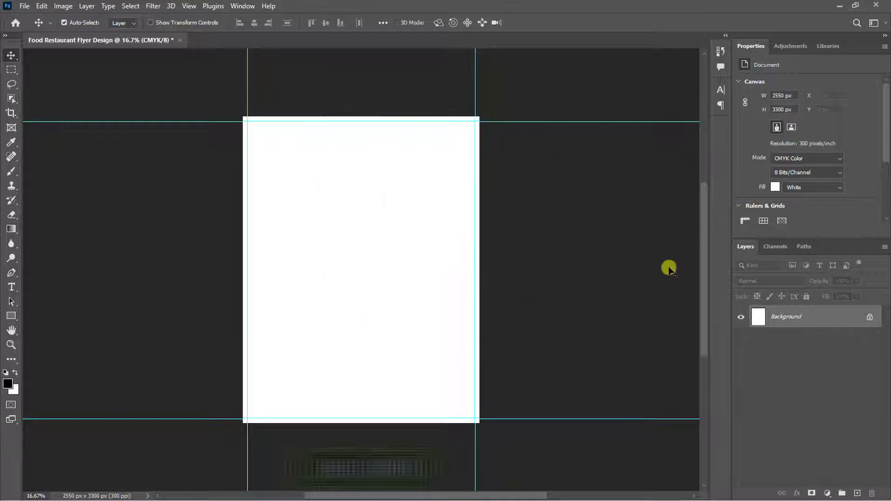
- Add a solid colour fill layer in #0b0c0e above the background
{"action": "left_click", "coordinate": [830, 493]}
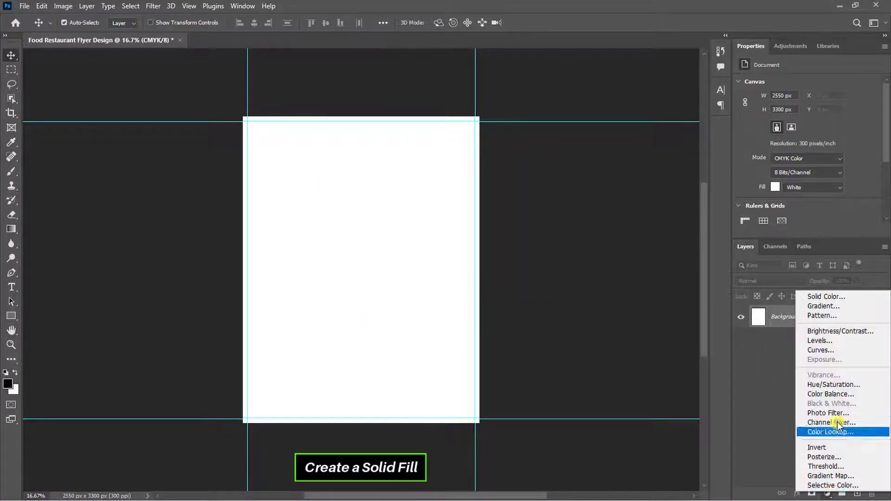
{"action": "left_click", "coordinate": [852, 299]}
{"action": "left_click_drag", "start_coordinate": [513, 86], "coordinate": [710, 134]}
{"action": "double_click", "coordinate": [685, 334]}
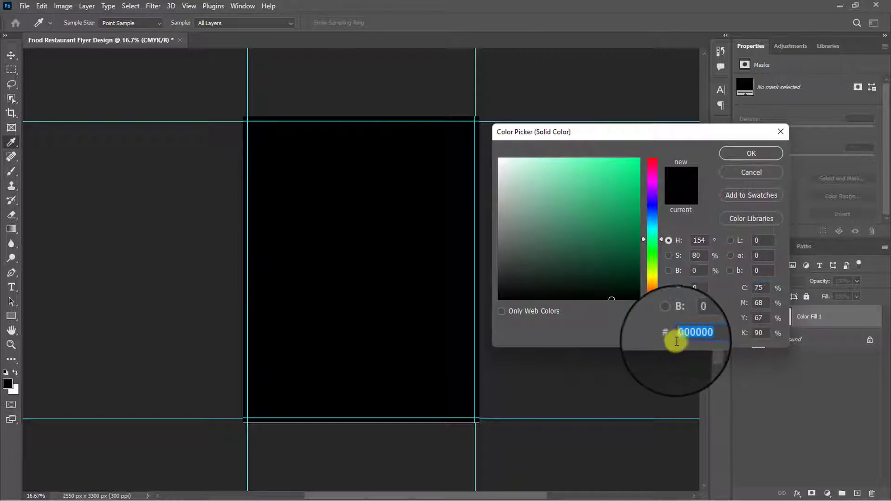
{"action": "type", "text": "0b0c0e"}
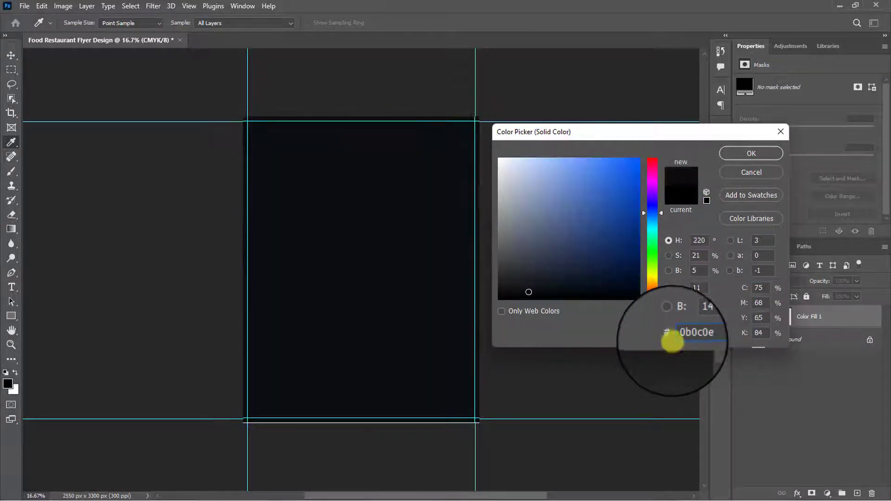
{"action": "left_click", "coordinate": [752, 154]}
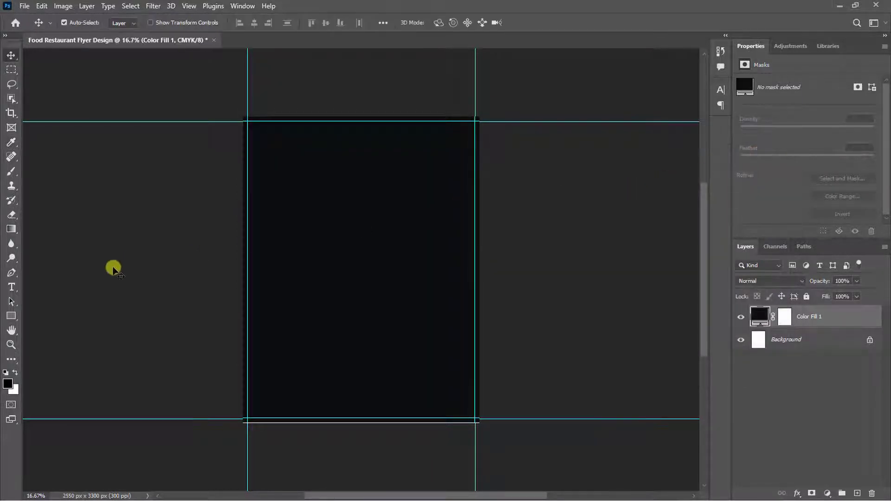
- Set up the Rectangle tool with a white shape fill
{"action": "left_click_drag", "start_coordinate": [11, 316], "coordinate": [48, 317]}
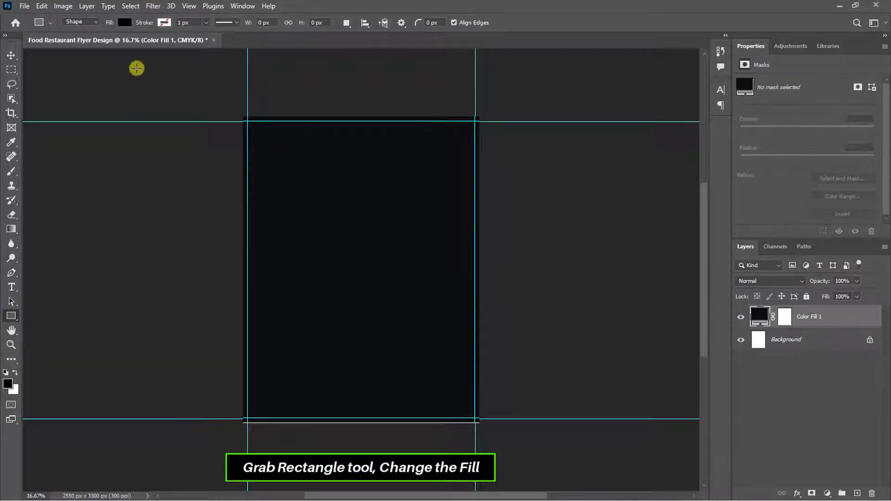
{"action": "left_click", "coordinate": [127, 25]}
{"action": "left_click", "coordinate": [193, 45]}
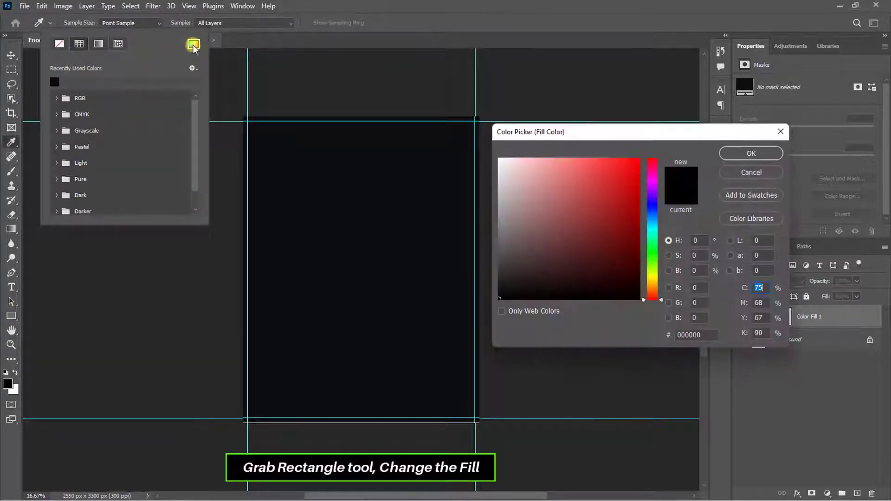
{"action": "left_click_drag", "start_coordinate": [525, 204], "coordinate": [497, 154]}
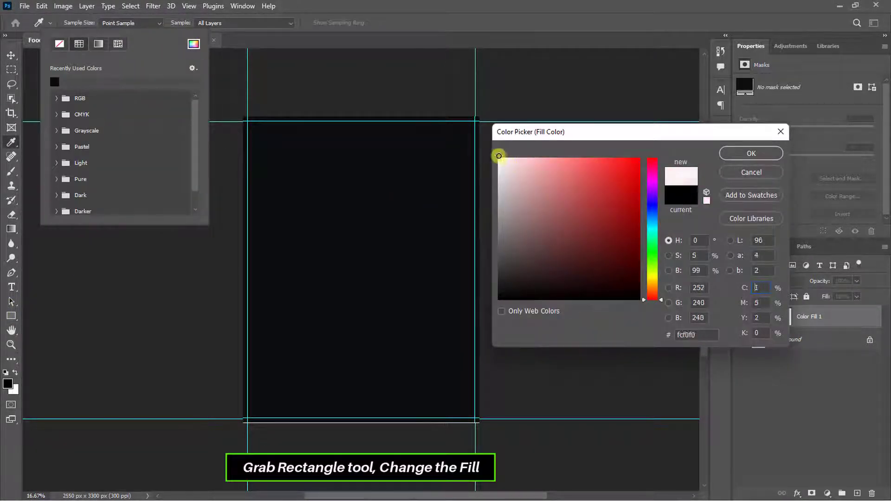
{"action": "left_click", "coordinate": [730, 155]}
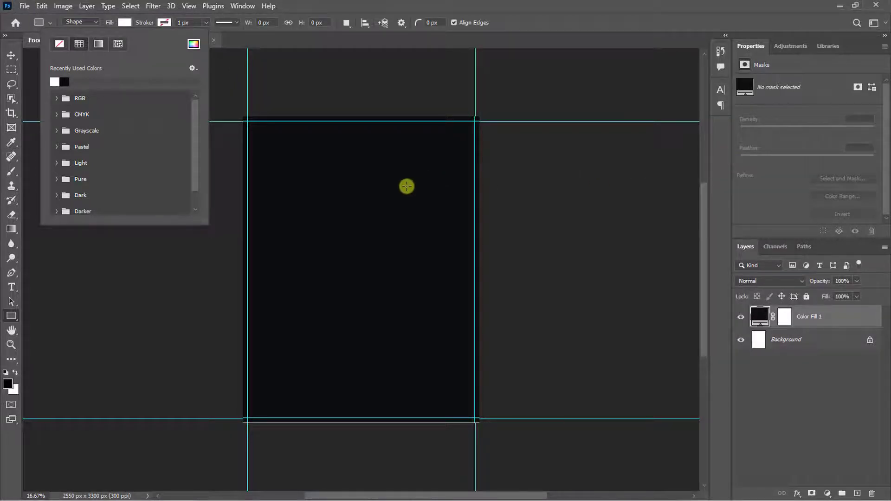
{"action": "key", "text": "Escape"}
- Draw a white rounded rectangle about 1070 × 1760 px in the upper middle of the page
{"action": "key", "text": "ctrl+plus"}
{"action": "scroll", "coordinate": [406, 186], "scroll_direction": "up", "scroll_amount": 2}
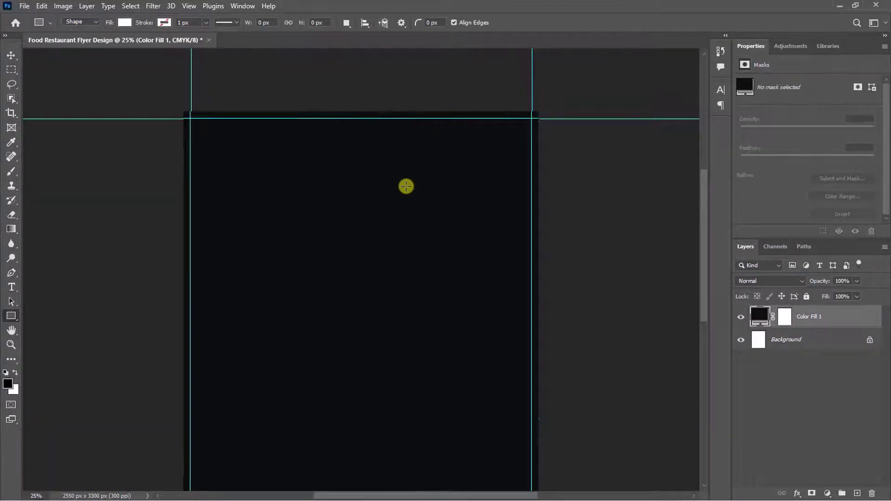
{"action": "mouse_move", "coordinate": [292, 160]}
{"action": "left_mouse_down"}
{"action": "mouse_move", "coordinate": [394, 300]}
{"action": "mouse_move", "coordinate": [440, 405]}
{"action": "mouse_move", "coordinate": [409, 358]}
{"action": "left_mouse_up"}
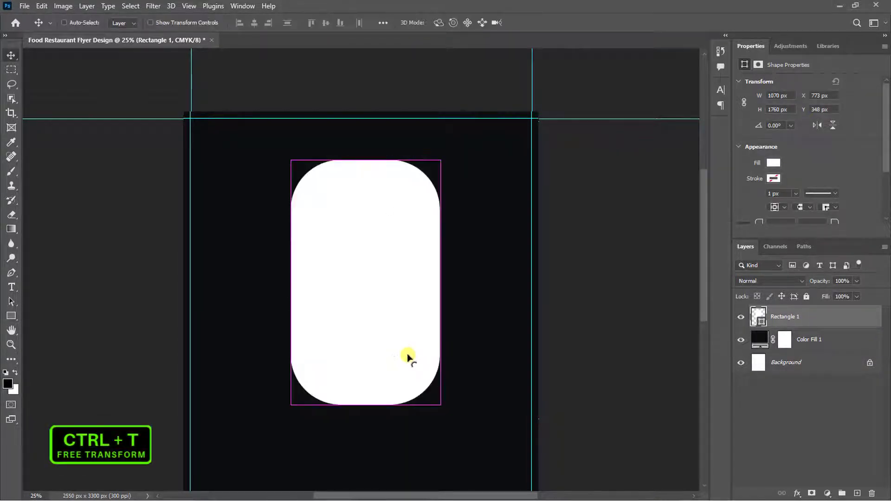
- Skew the rounded rectangle so its top leans to the right, reducing its height to about 93%
{"action": "key", "text": "ctrl+t"}
{"action": "left_click_drag", "start_coordinate": [368, 160], "coordinate": [450, 178]}
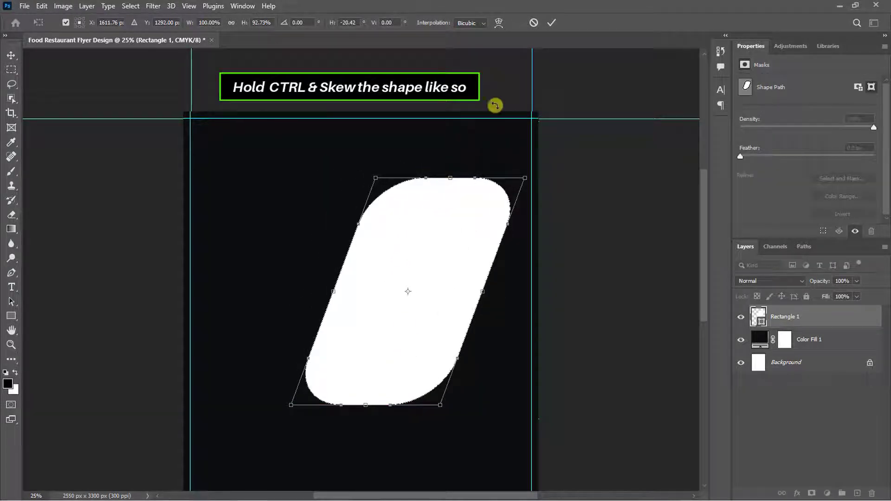
{"action": "left_click", "coordinate": [552, 22]}
- Move the slanted shape into the page's upper-right corner and rotate it by about 1°
{"action": "left_click_drag", "start_coordinate": [434, 320], "coordinate": [481, 199]}
{"action": "key", "text": "ctrl+t"}
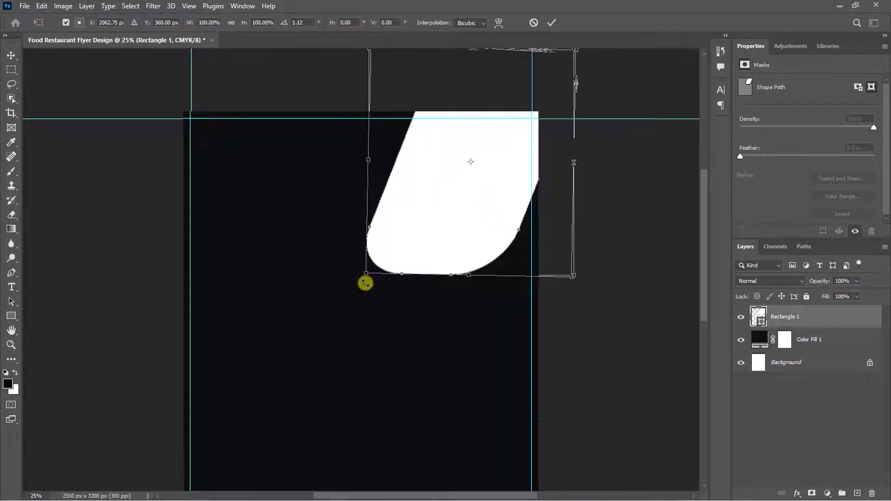
{"action": "key", "text": "Return"}
- Duplicate the slanted shape twice, placing one copy below the original and the other on the page's left side
{"action": "key", "text": "ctrl+j"}
{"action": "left_click_drag", "start_coordinate": [396, 253], "coordinate": [228, 351]}
{"action": "key", "text": "ctrl+j"}
- Flip the left copy of the shape horizontally and rotate it to about 105°
{"action": "key", "text": "ctrl+t"}
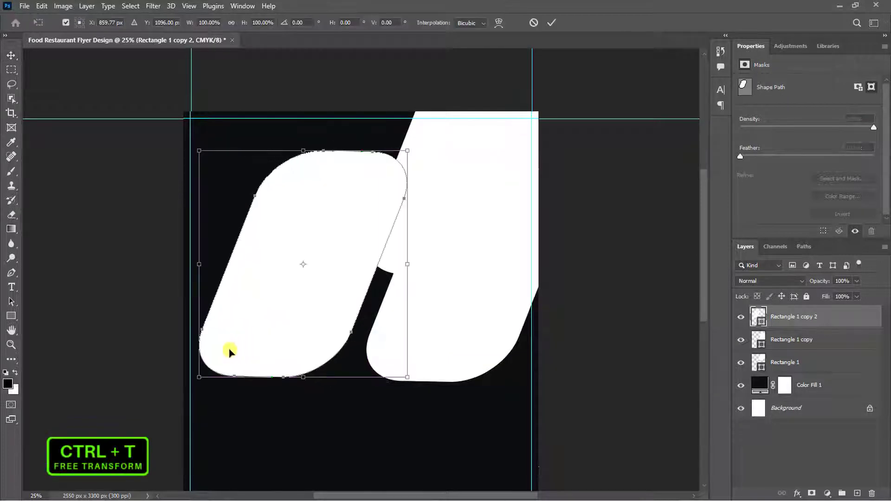
{"action": "right_click", "coordinate": [229, 351]}
{"action": "left_click", "coordinate": [259, 333]}
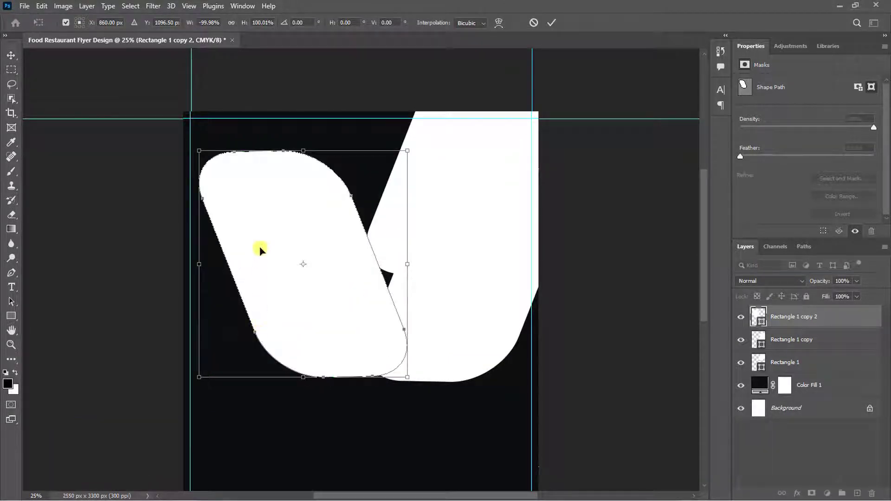
{"action": "left_click_drag", "start_coordinate": [190, 145], "coordinate": [120, 358]}
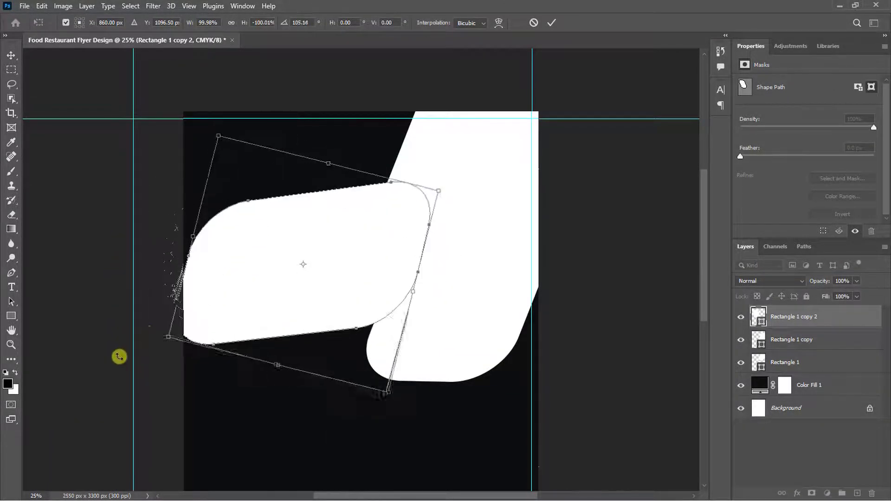
- Scale down the rotated copy and position it against the page's left edge
{"action": "left_click_drag", "start_coordinate": [284, 279], "coordinate": [257, 340]}
{"action": "left_click_drag", "start_coordinate": [360, 459], "coordinate": [304, 338]}
{"action": "left_click", "coordinate": [552, 22]}
- Shift the lower-right copy and the upper-right shape slightly downward
{"action": "left_click_drag", "start_coordinate": [413, 315], "coordinate": [412, 330]}
{"action": "left_click", "coordinate": [412, 225]}
{"action": "left_click_drag", "start_coordinate": [413, 227], "coordinate": [406, 238]}
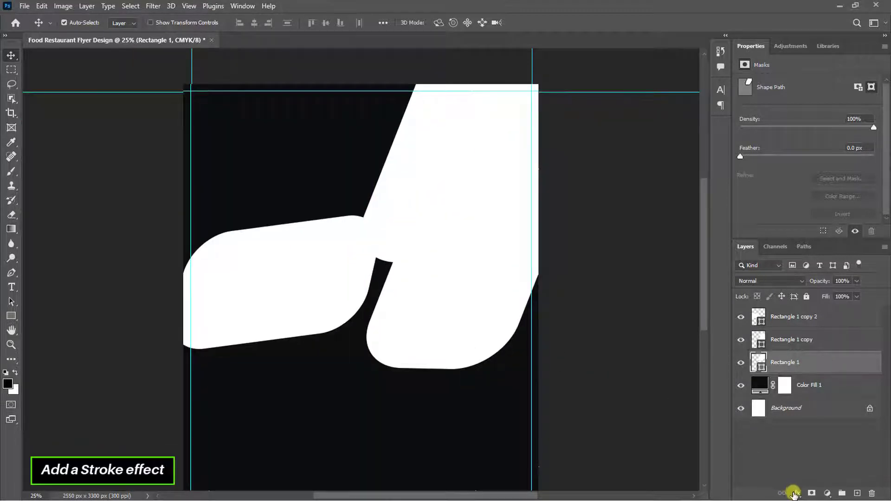
- Add an 87 px stroke effect positioned outside the Rectangle 1 shape
{"action": "left_click", "coordinate": [793, 493]}
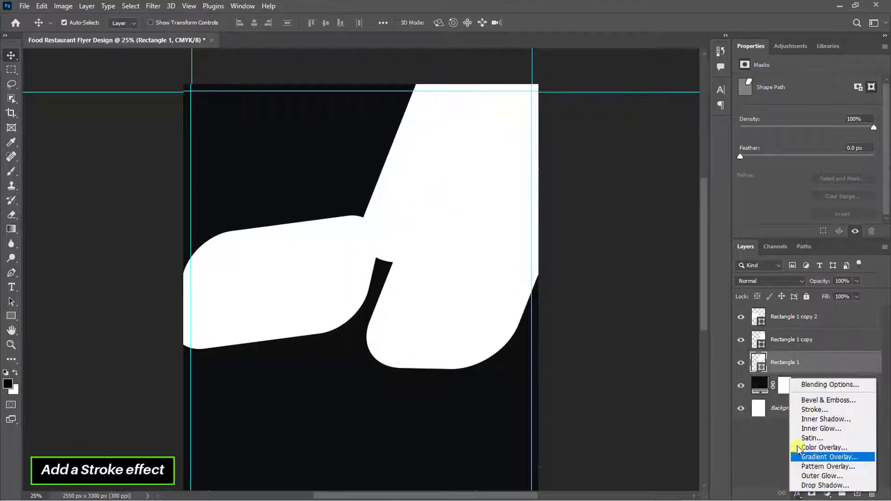
{"action": "left_click", "coordinate": [805, 411]}
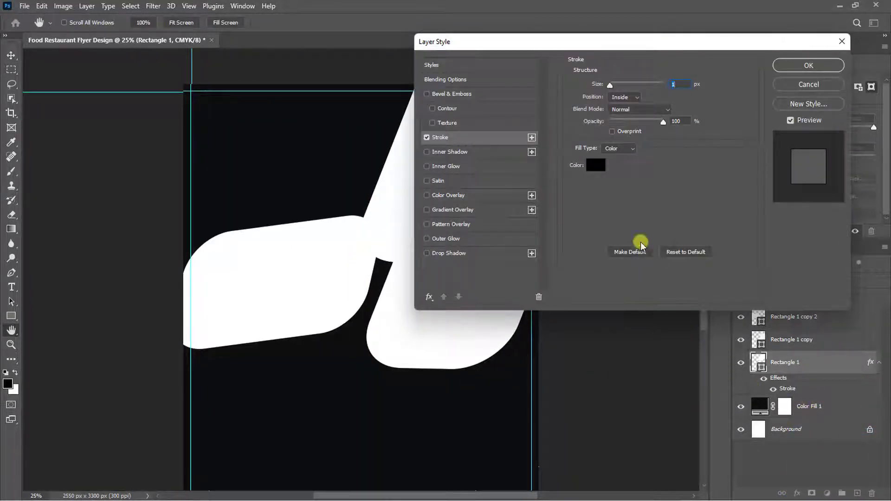
{"action": "left_click", "coordinate": [681, 84]}
{"action": "type", "text": "80"}
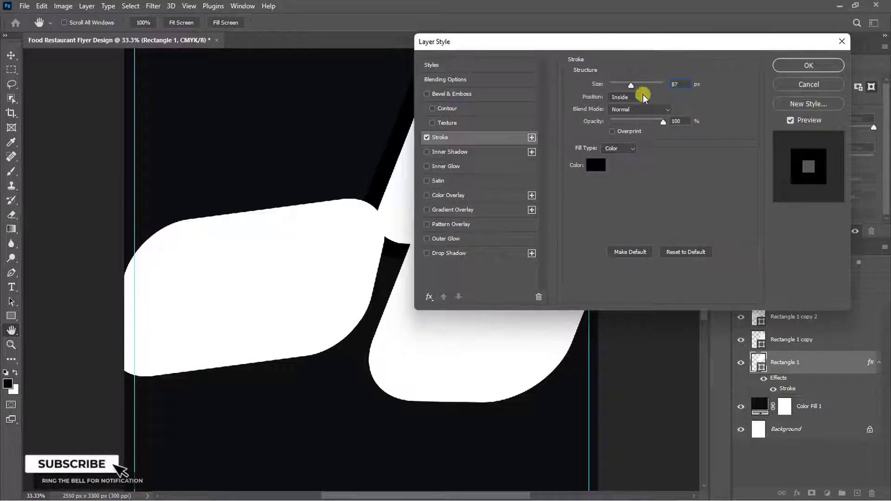
{"action": "left_click", "coordinate": [633, 96]}
{"action": "left_click", "coordinate": [631, 108]}
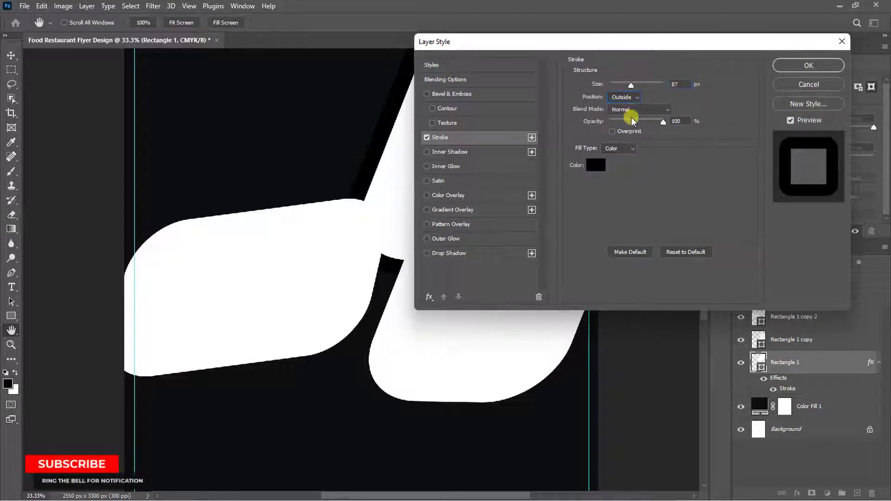
- Set the stroke effect's colour to #e5b51a
{"action": "left_click", "coordinate": [596, 165]}
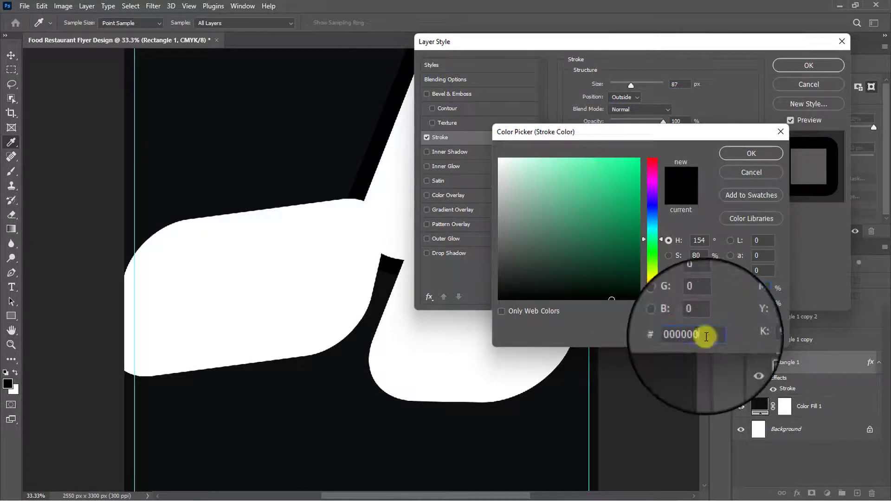
{"action": "double_click", "coordinate": [689, 335]}
{"action": "type", "text": "e5b51a"}
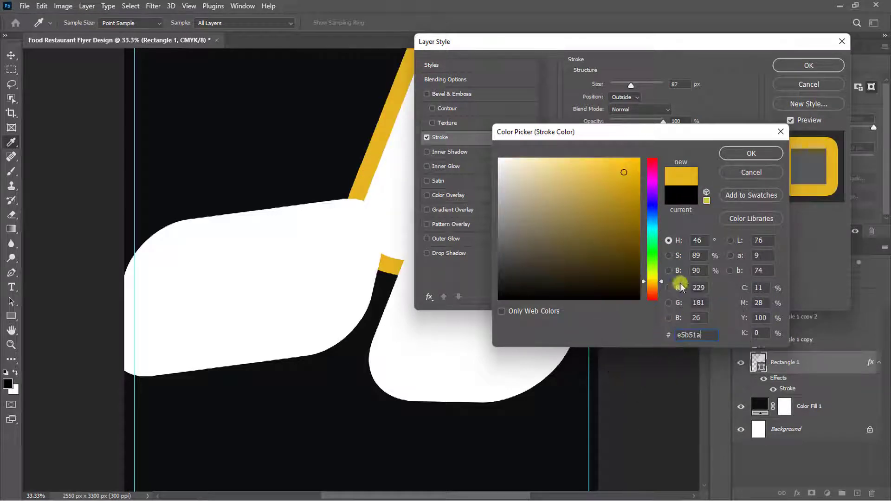
{"action": "left_click", "coordinate": [739, 153]}
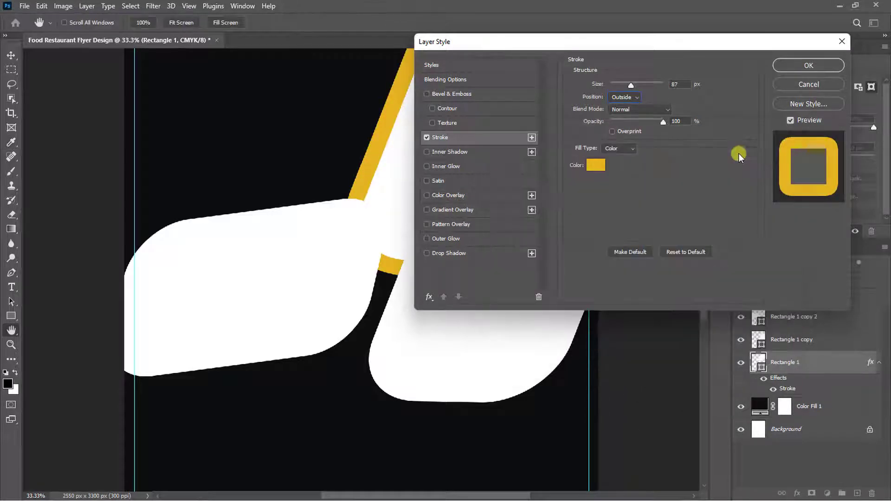
- Add a Bevel & Emboss effect with the Stroke Emboss style, 43% depth and 50 px size
{"action": "left_click", "coordinate": [435, 94]}
{"action": "left_click", "coordinate": [636, 85]}
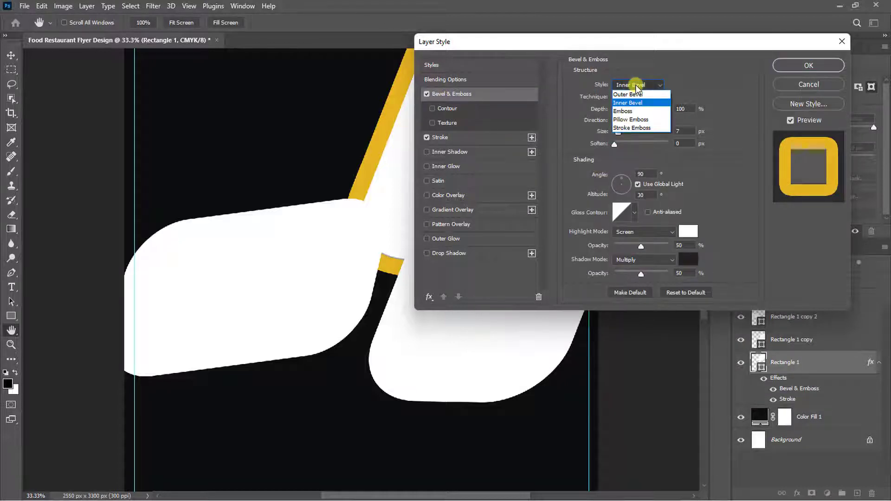
{"action": "left_click", "coordinate": [637, 131]}
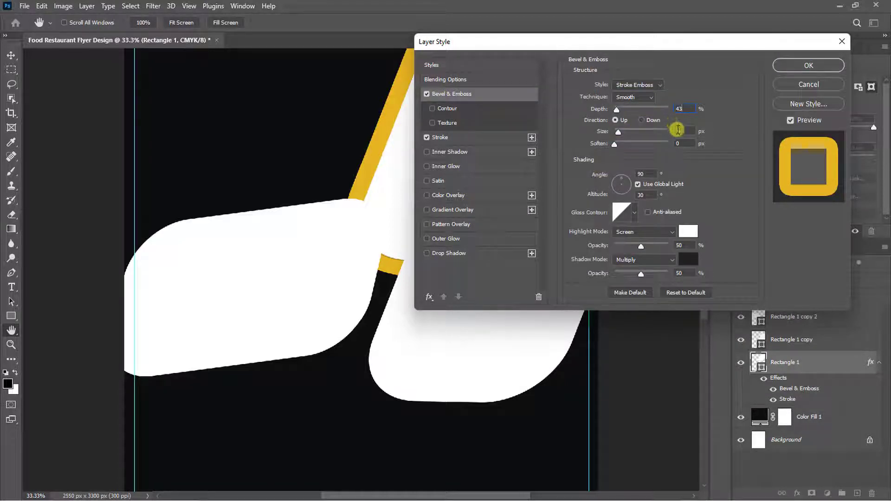
{"action": "type", "text": "50"}
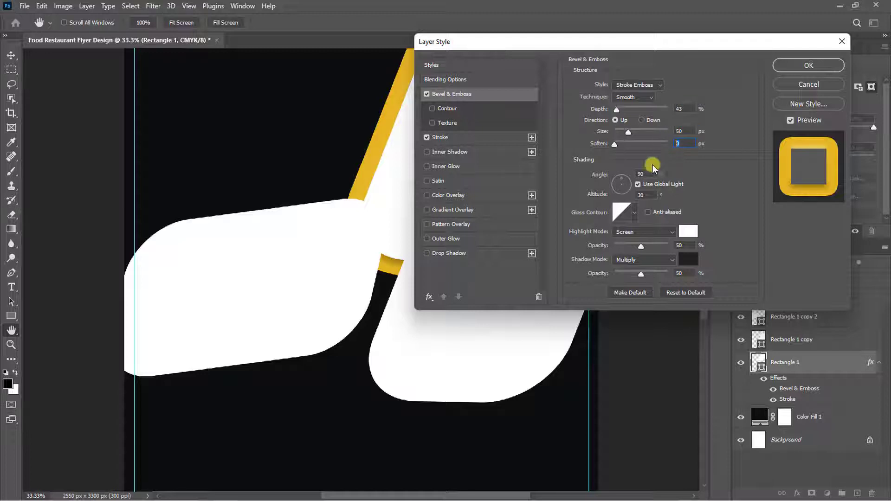
- Set the bevel's gloss contour to the Cone preset
{"action": "left_click", "coordinate": [626, 214]}
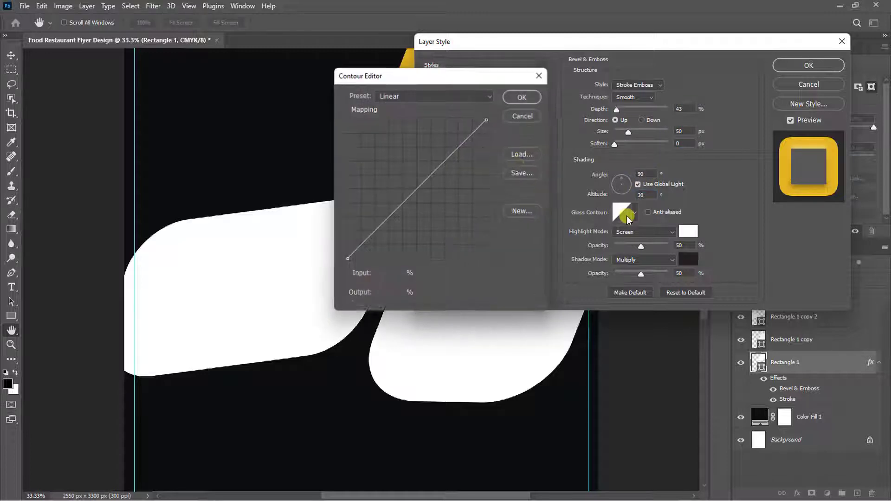
{"action": "left_click", "coordinate": [451, 97]}
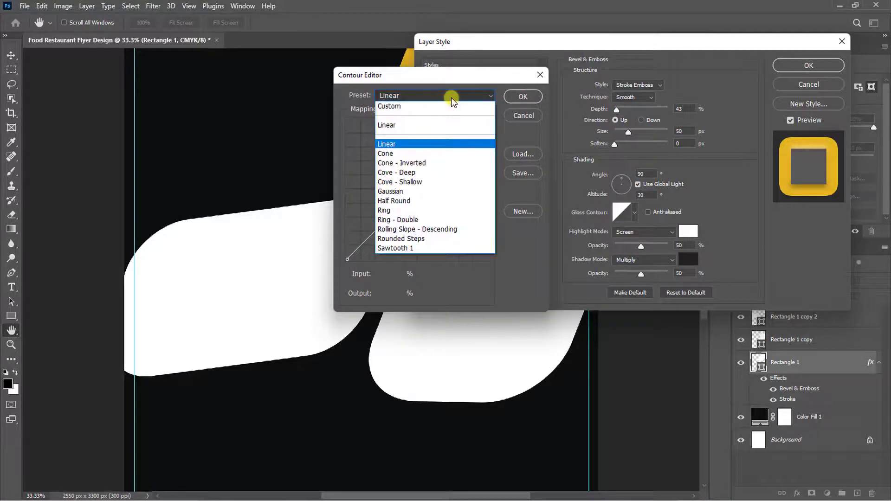
{"action": "left_click", "coordinate": [425, 154]}
{"action": "left_click", "coordinate": [523, 97]}
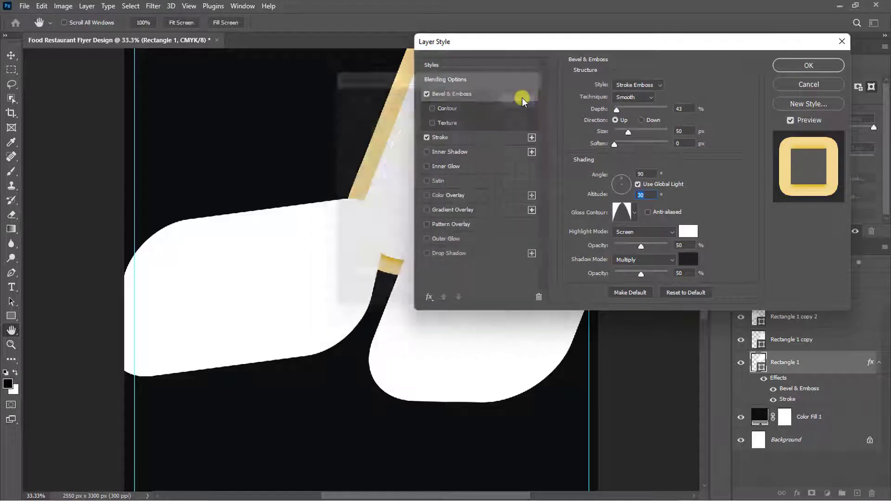
- Set the bevel highlight to #e9b627 at 100% opacity and the shadow opacity to 0%, and apply the layer style
{"action": "left_click", "coordinate": [688, 231]}
{"action": "double_click", "coordinate": [676, 335]}
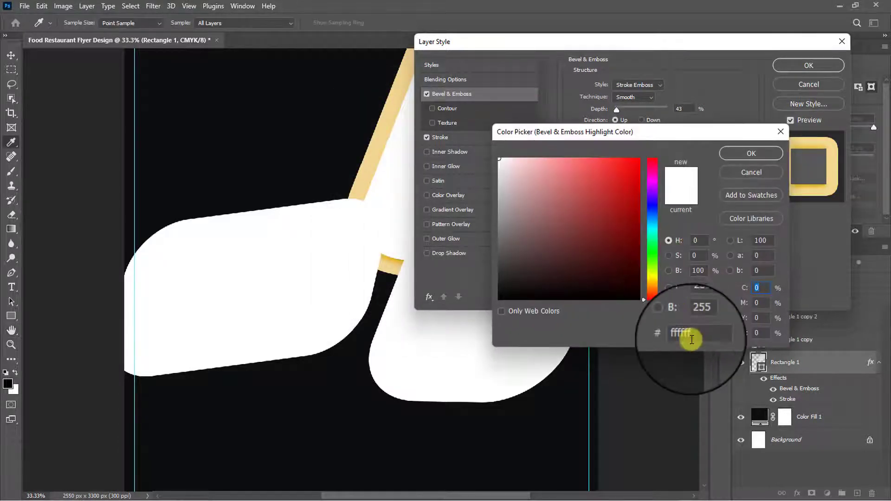
{"action": "type", "text": "e9b627"}
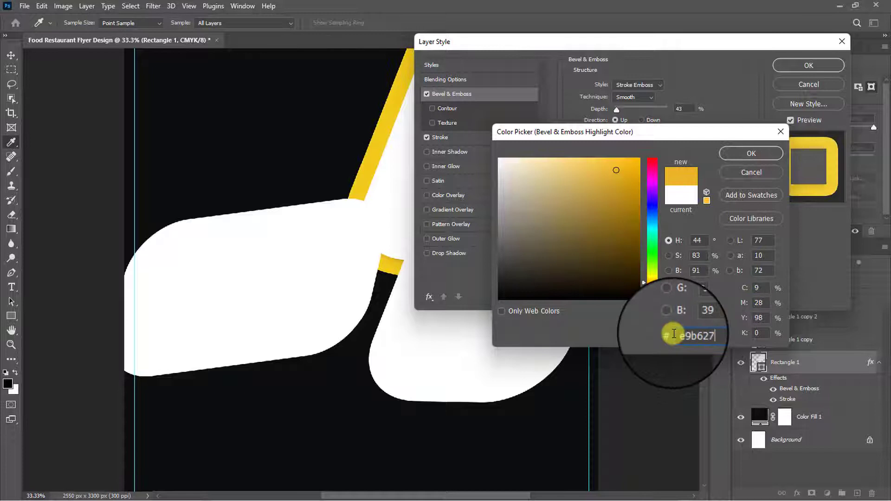
{"action": "left_click", "coordinate": [738, 155]}
{"action": "left_click", "coordinate": [681, 245]}
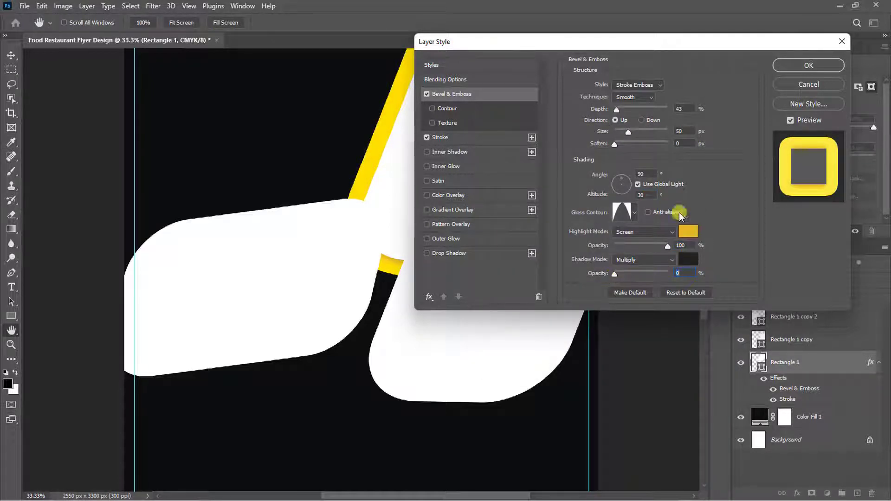
{"action": "left_click", "coordinate": [799, 71]}
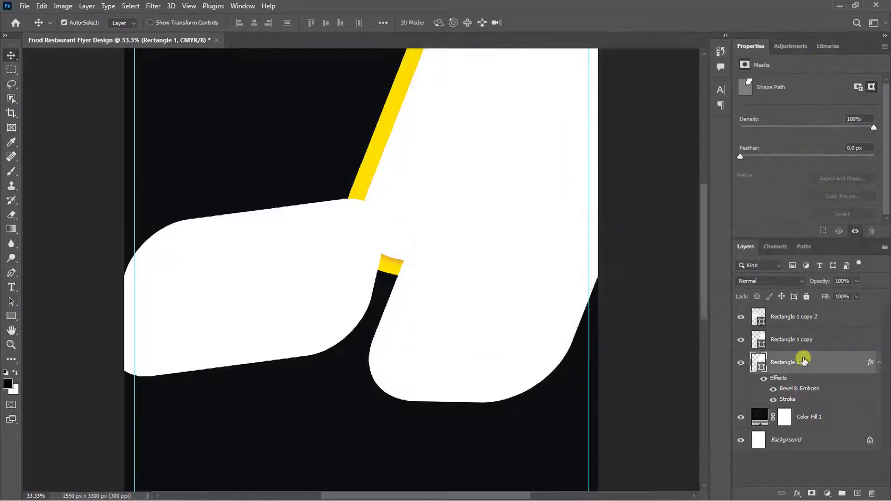
- Move the Rectangle 1 layer above its two copies and copy its layer style onto both Rectangle 1 copy and Rectangle 1 copy 2
{"action": "left_click_drag", "start_coordinate": [804, 361], "coordinate": [814, 314]}
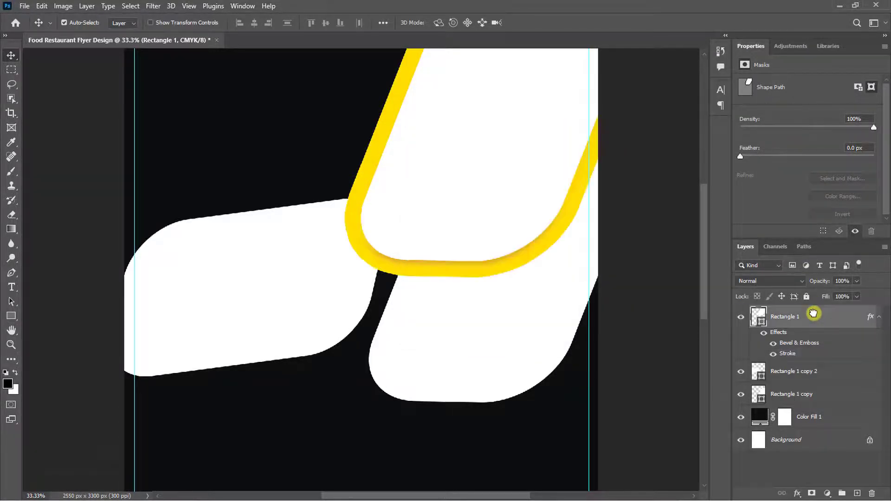
{"action": "right_click", "coordinate": [867, 318]}
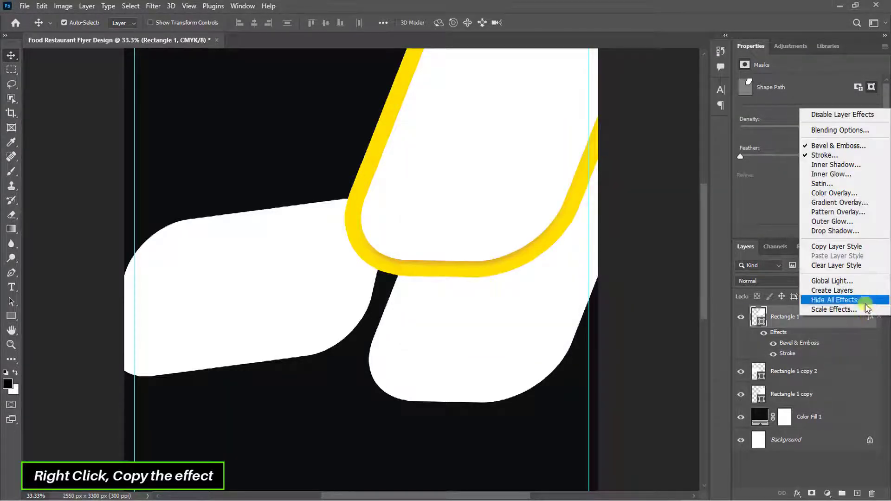
{"action": "left_click", "coordinate": [858, 247]}
{"action": "left_click", "coordinate": [835, 373]}
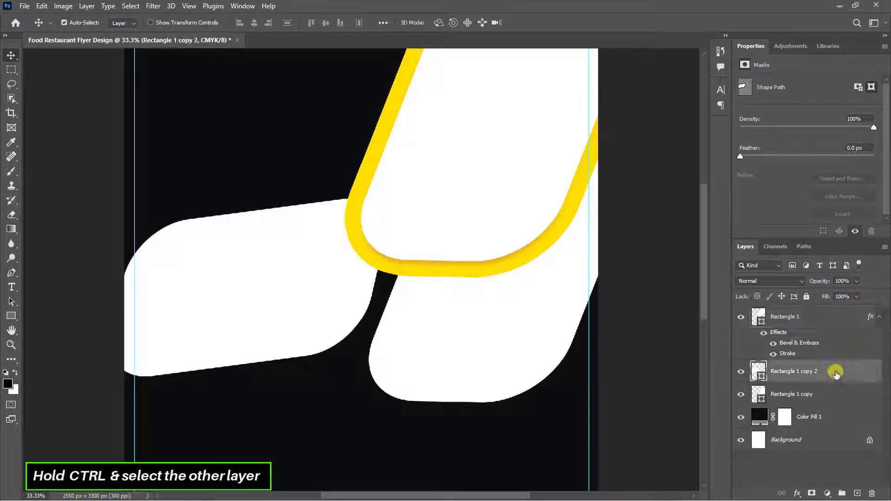
{"action": "left_click", "coordinate": [842, 394], "text": "ctrl"}
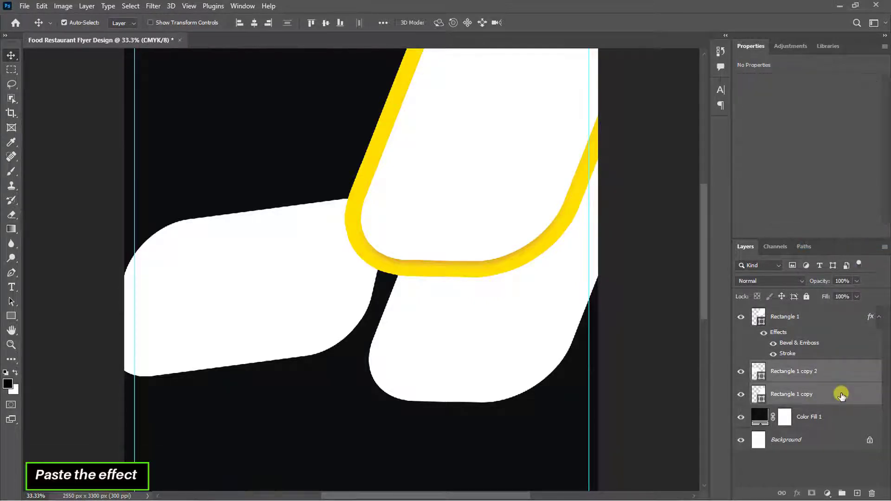
{"action": "right_click", "coordinate": [841, 394]}
{"action": "left_click", "coordinate": [756, 296]}
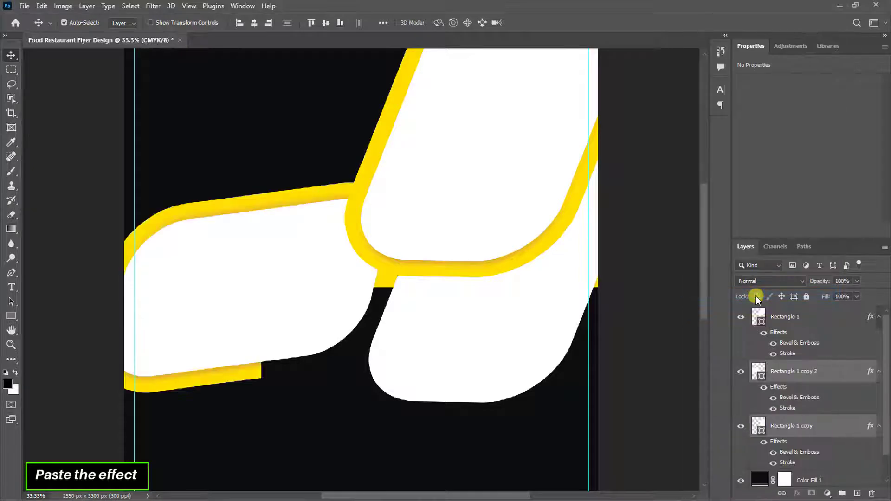
- Draw a six-sided polygon about 934 px wide over the junction of the white shapes and round its corners
{"action": "left_click", "coordinate": [795, 319]}
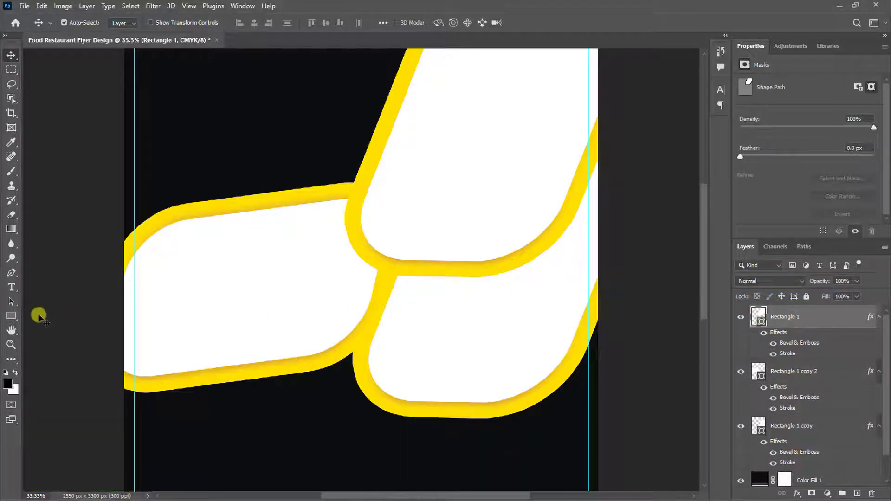
{"action": "left_click", "coordinate": [11, 316]}
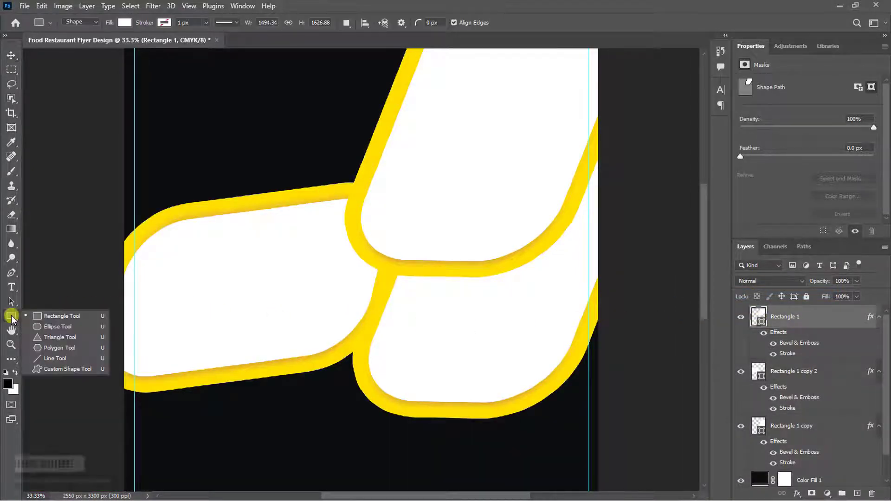
{"action": "left_click", "coordinate": [59, 349]}
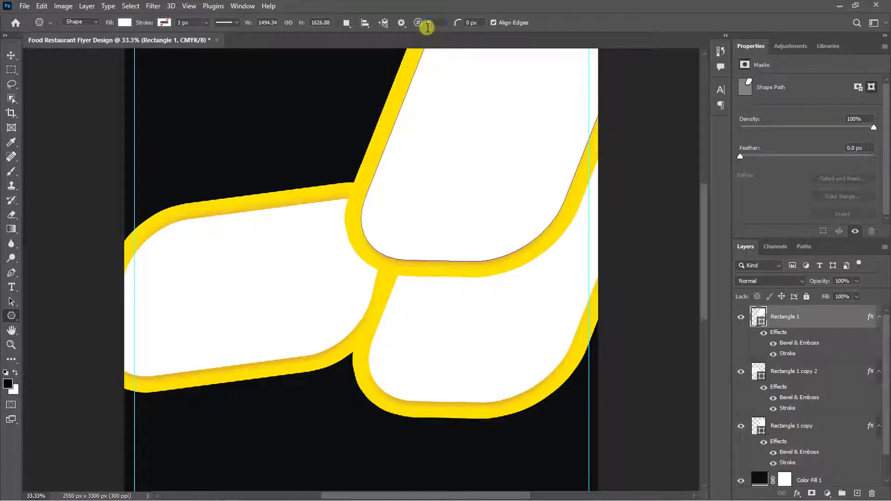
{"action": "left_click_drag", "start_coordinate": [333, 301], "coordinate": [420, 410]}
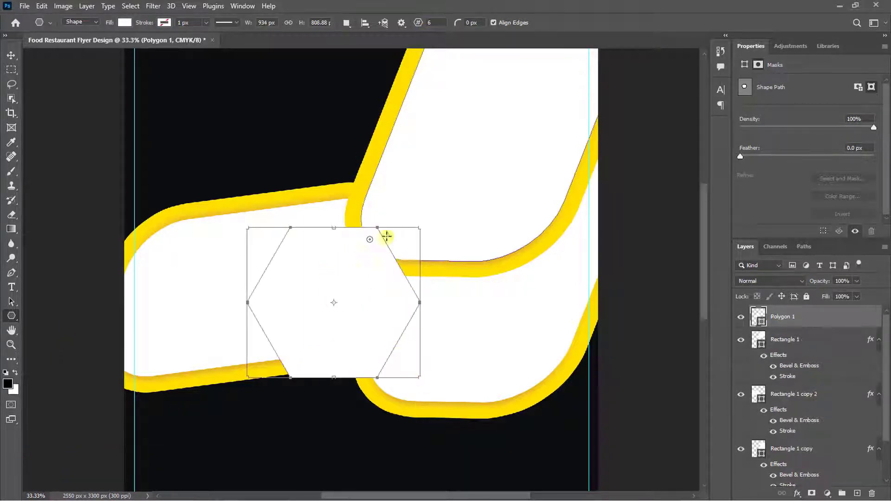
{"action": "left_click_drag", "start_coordinate": [370, 240], "coordinate": [360, 256]}
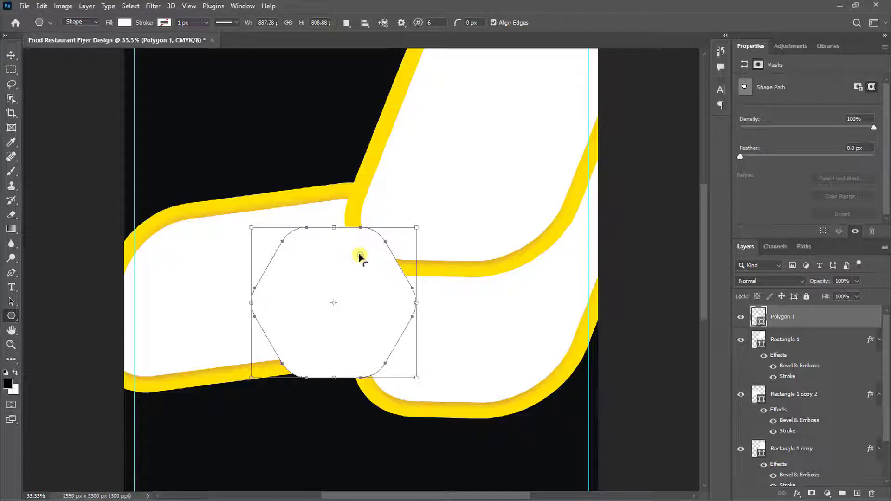
- Rotate the hexagon about 90 degrees, move it down over the lower junction of the shapes, and scale it to about 81%
{"action": "left_click_drag", "start_coordinate": [423, 219], "coordinate": [256, 223]}
{"action": "key", "text": "v"}
{"action": "left_click_drag", "start_coordinate": [314, 304], "coordinate": [356, 388]}
{"action": "key", "text": "ctrl+t"}
{"action": "left_click_drag", "start_coordinate": [429, 295], "coordinate": [418, 312]}
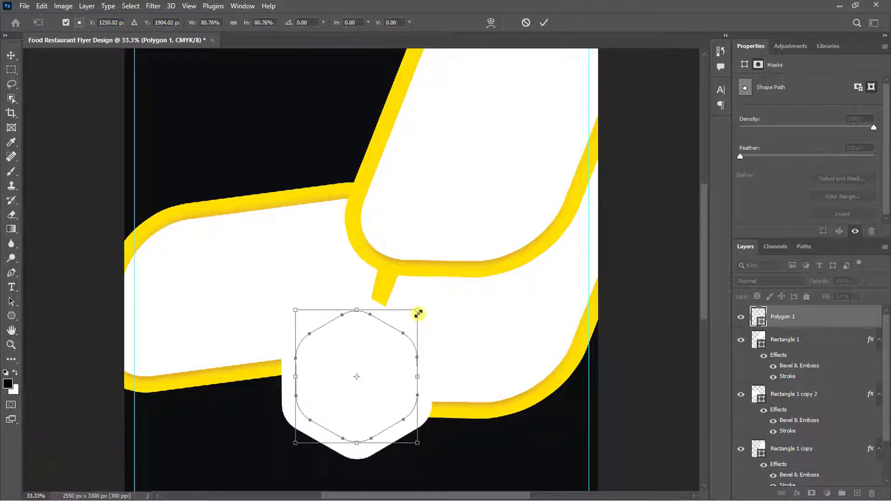
{"action": "key", "text": "Return"}
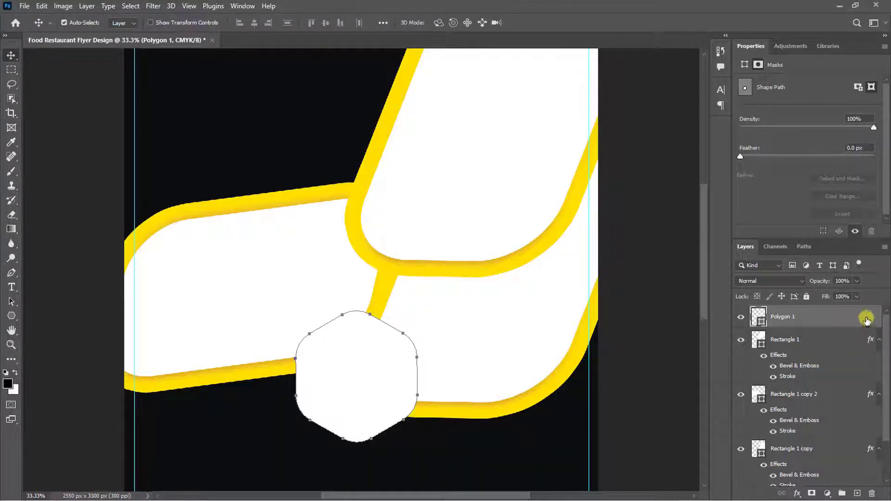
- Paste the copied layer style onto the hexagon and fill it with the background's dark colour #0d0e0f
{"action": "right_click", "coordinate": [866, 319]}
{"action": "left_click", "coordinate": [816, 293]}
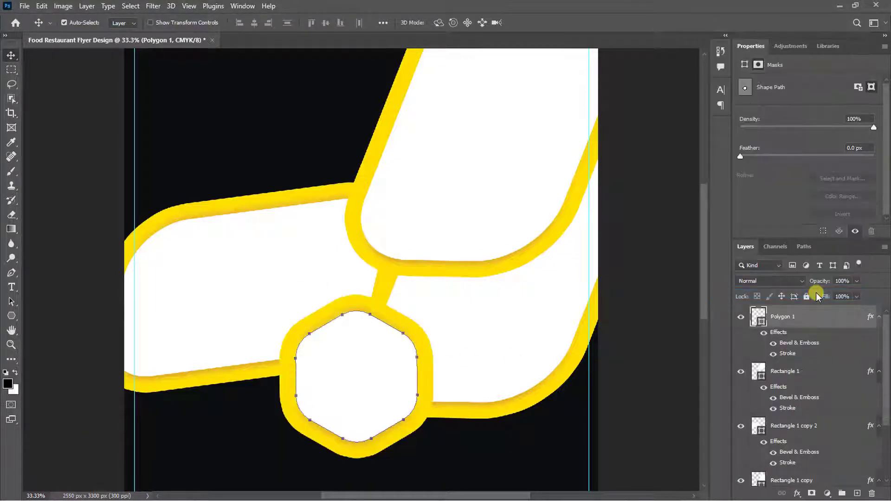
{"action": "double_click", "coordinate": [758, 317]}
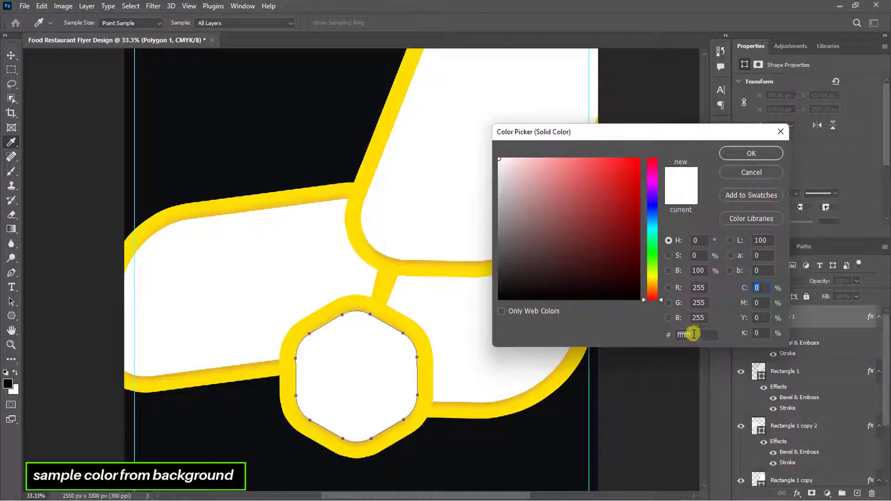
{"action": "left_click", "coordinate": [515, 459]}
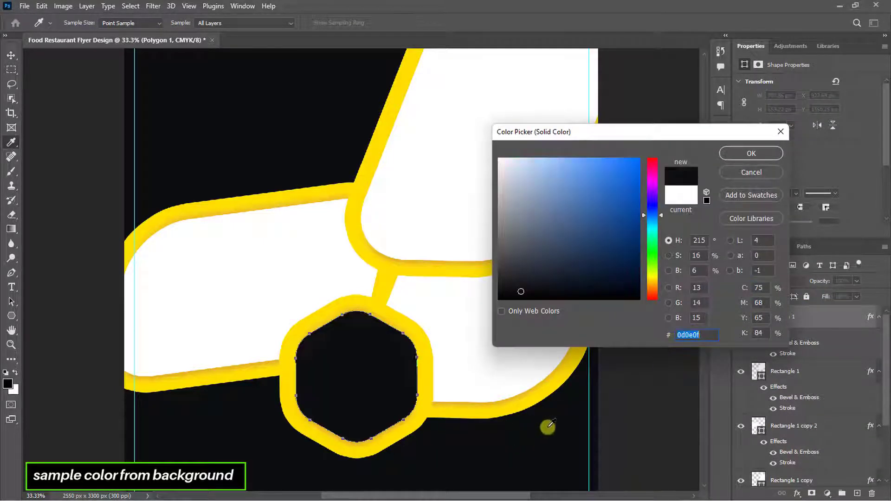
{"action": "left_click", "coordinate": [743, 155]}
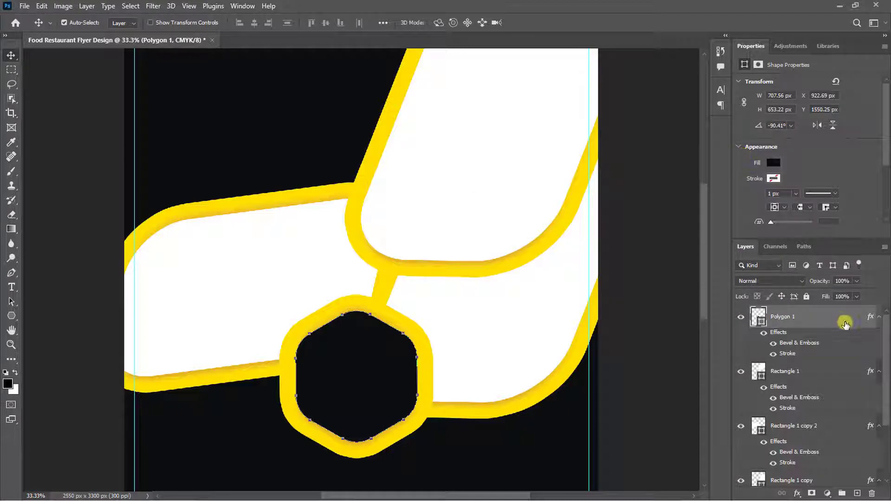
- Set the hexagon's stroke effect to 35 px with the colour #e5b51a
{"action": "double_click", "coordinate": [870, 318]}
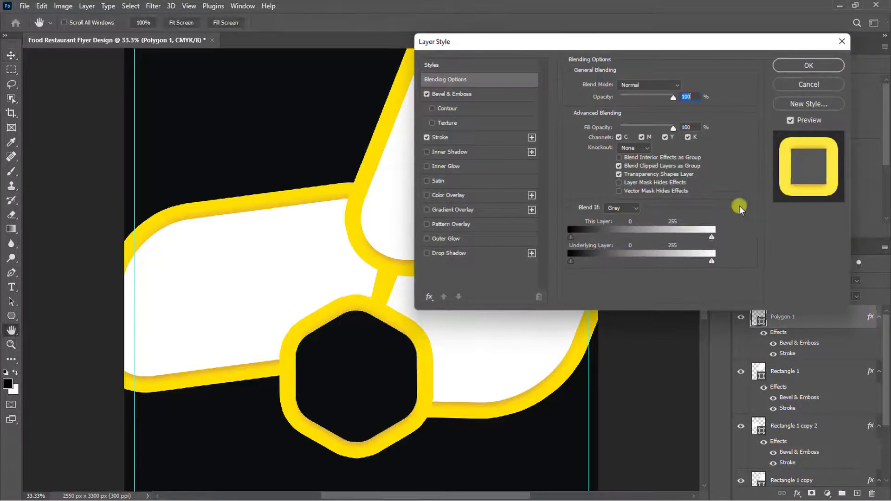
{"action": "left_click", "coordinate": [487, 137]}
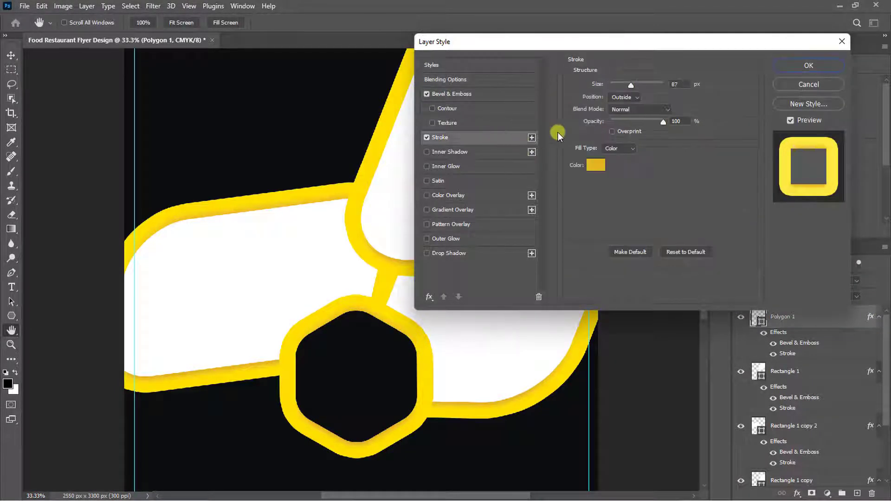
{"action": "left_click", "coordinate": [672, 89]}
{"action": "type", "text": "35"}
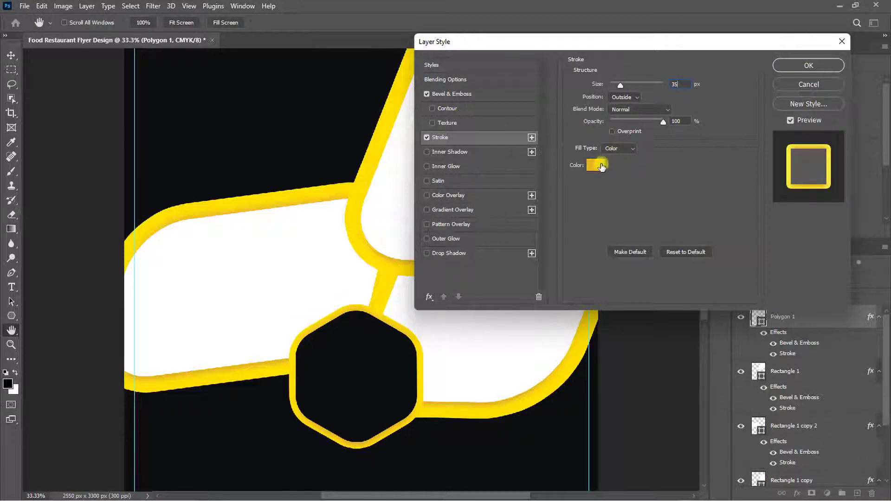
{"action": "left_click", "coordinate": [601, 165]}
{"action": "left_click", "coordinate": [687, 335]}
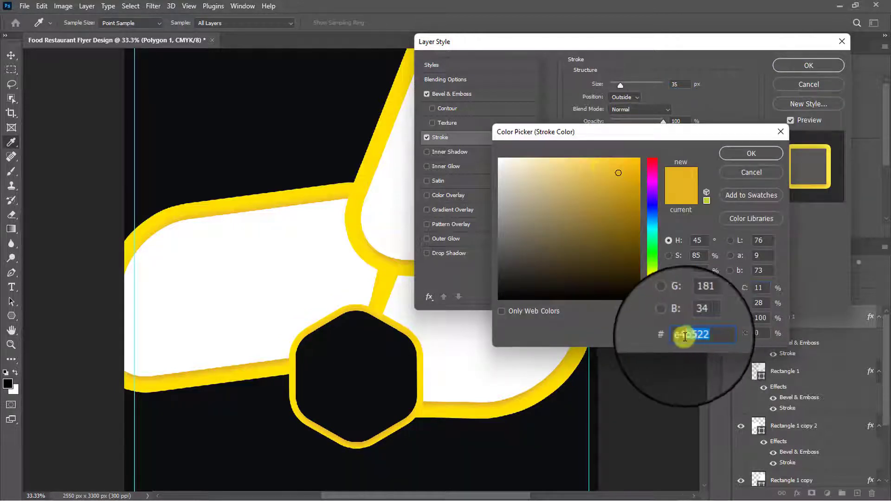
{"action": "type", "text": "e5b51a"}
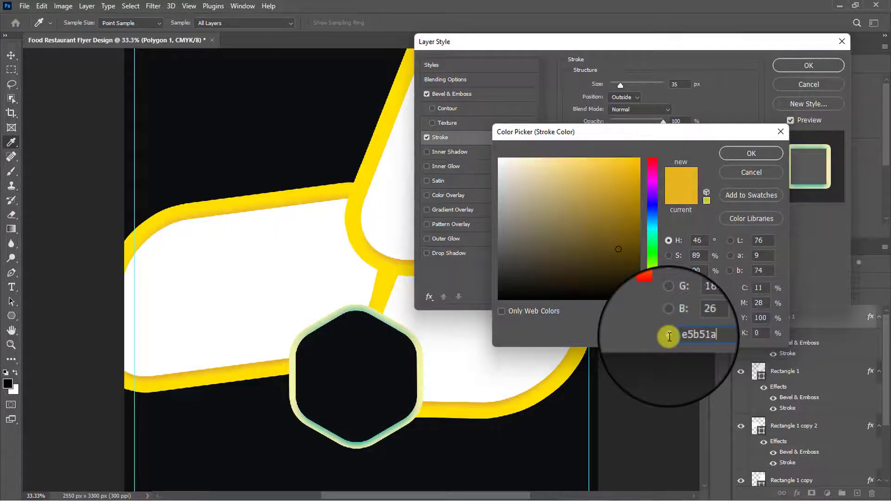
{"action": "left_click", "coordinate": [755, 153]}
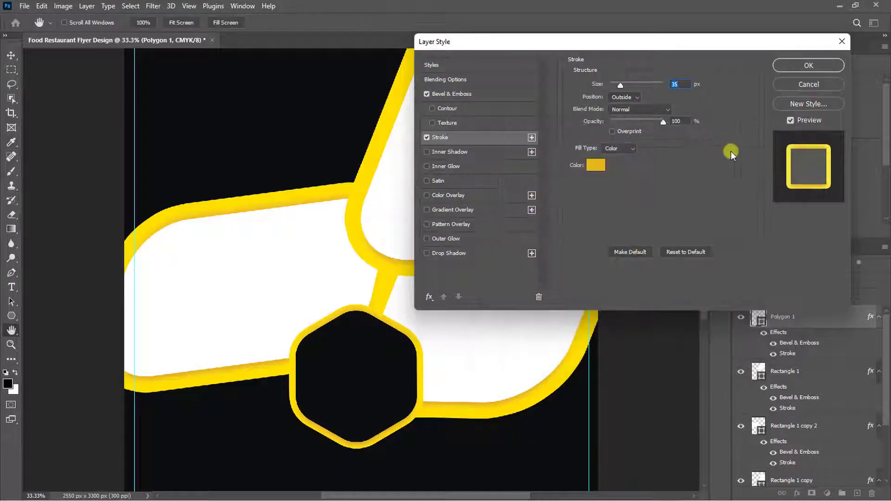
- Set the hexagon's Bevel & Emboss technique to Chisel Hard with a depth of 625%
{"action": "left_click", "coordinate": [464, 94]}
{"action": "left_click", "coordinate": [634, 97]}
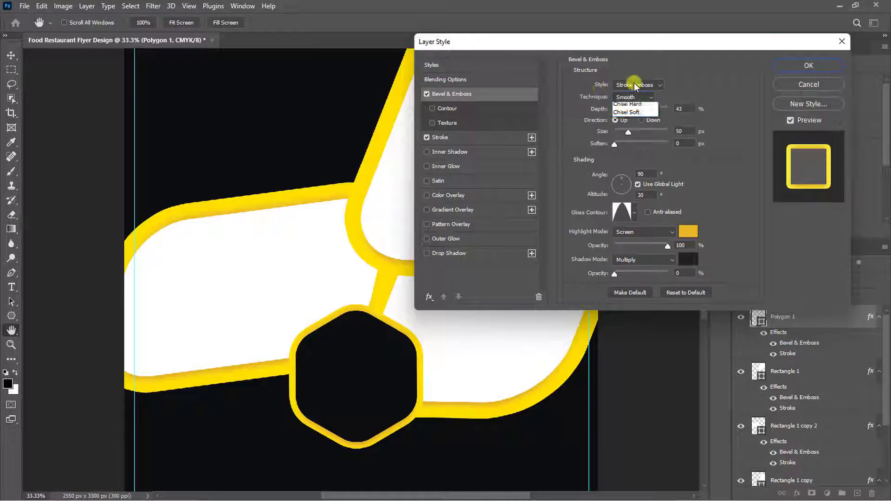
{"action": "left_click", "coordinate": [640, 106]}
{"action": "type", "text": "625"}
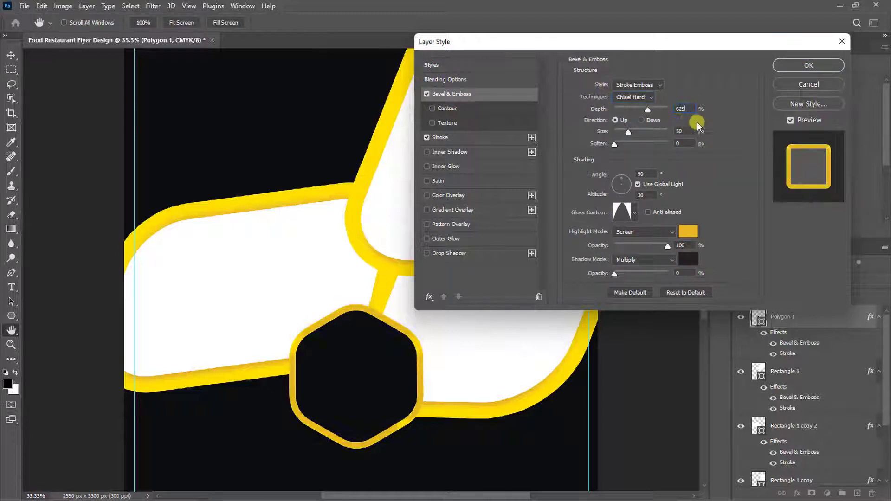
- Change the hexagon bevel's gloss contour to the Gaussian preset
{"action": "left_click", "coordinate": [635, 197]}
{"action": "left_click", "coordinate": [623, 214]}
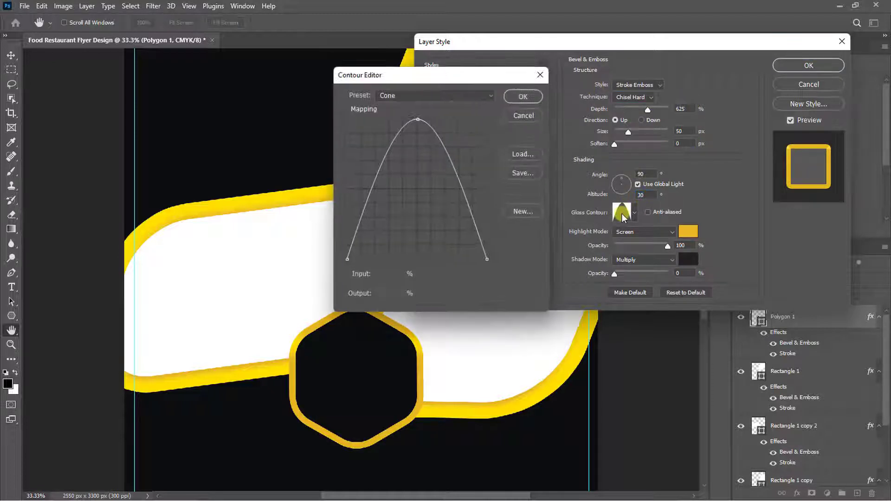
{"action": "left_click", "coordinate": [420, 100]}
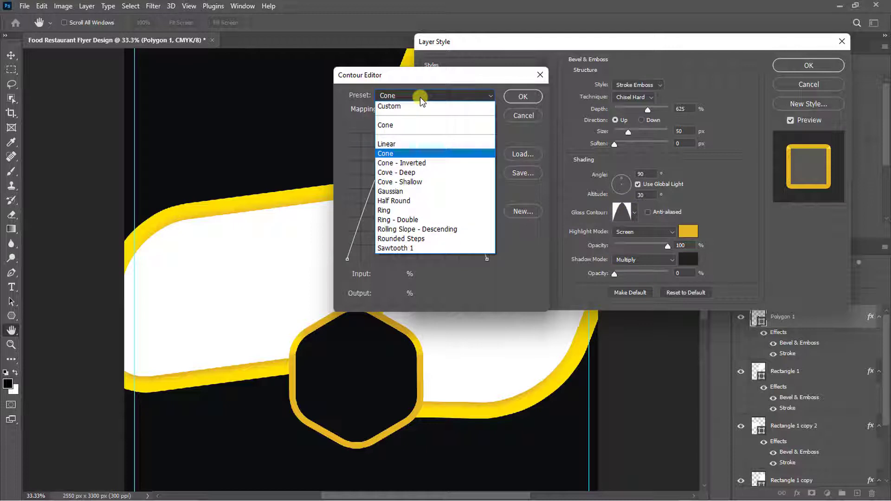
{"action": "left_click", "coordinate": [392, 195]}
{"action": "left_click", "coordinate": [523, 97]}
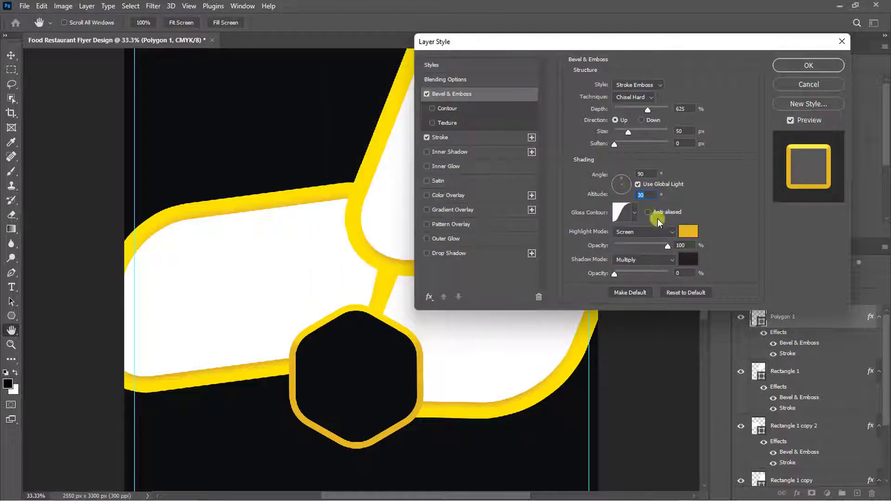
- Set the hexagon bevel's highlight colour to #e9b627
{"action": "left_click", "coordinate": [693, 235]}
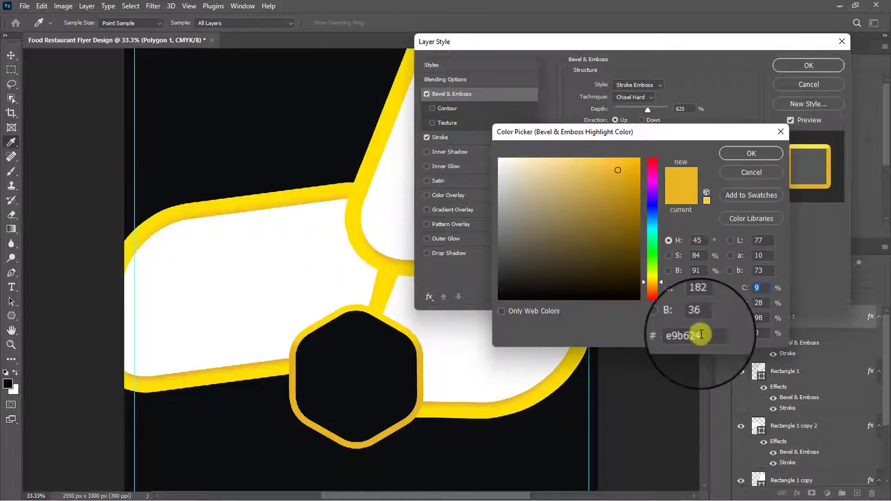
{"action": "left_click", "coordinate": [706, 335]}
{"action": "key", "text": "BackSpace"}
{"action": "type", "text": "7"}
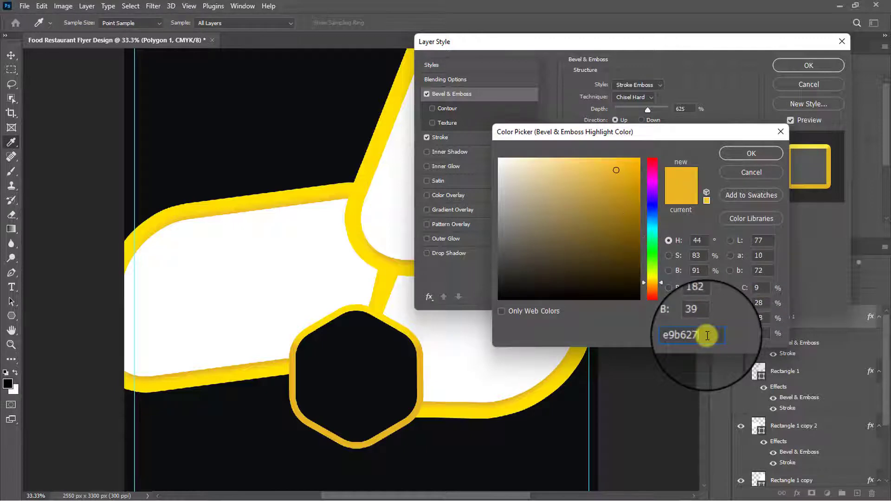
{"action": "left_click", "coordinate": [751, 154]}
- Set the hexagon bevel's shadow colour to #ffc428 at 100% opacity and apply the layer style
{"action": "left_click", "coordinate": [686, 262]}
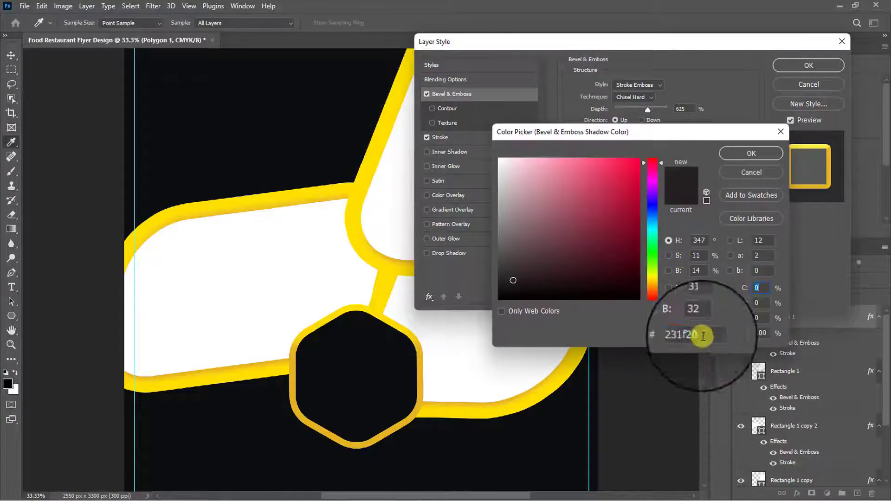
{"action": "type", "text": "ffc428"}
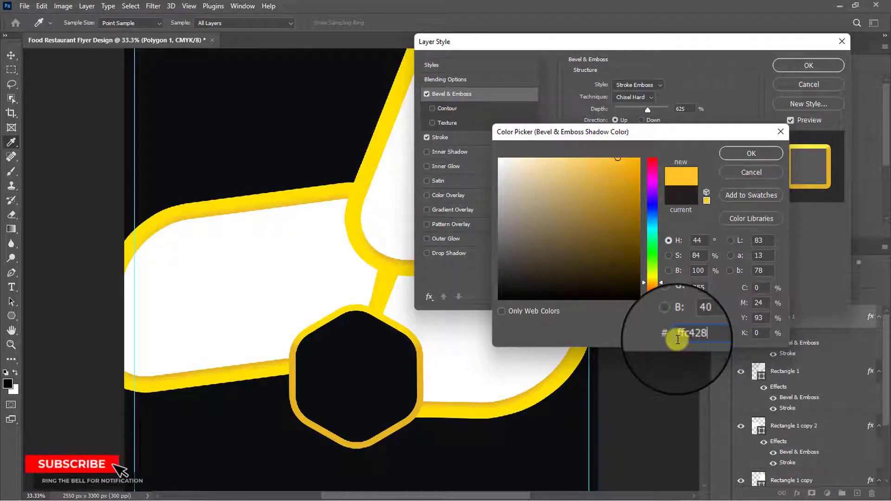
{"action": "left_click", "coordinate": [743, 155]}
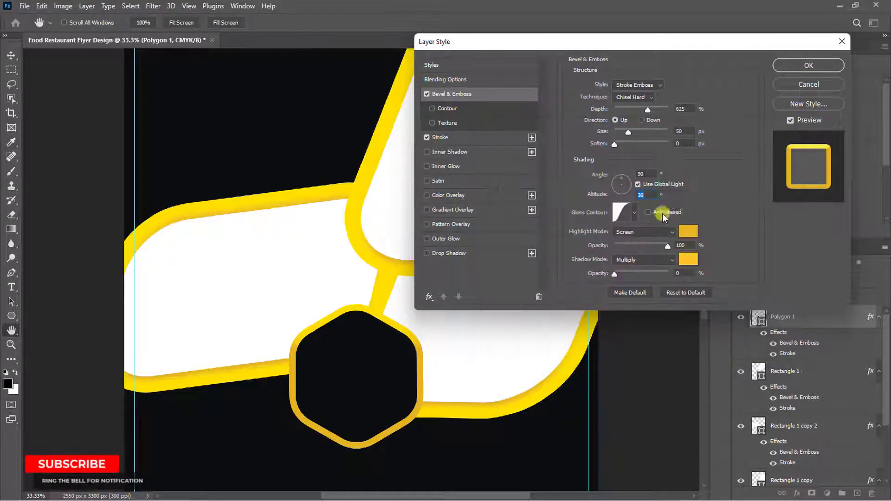
{"action": "left_click_drag", "start_coordinate": [615, 274], "coordinate": [682, 275]}
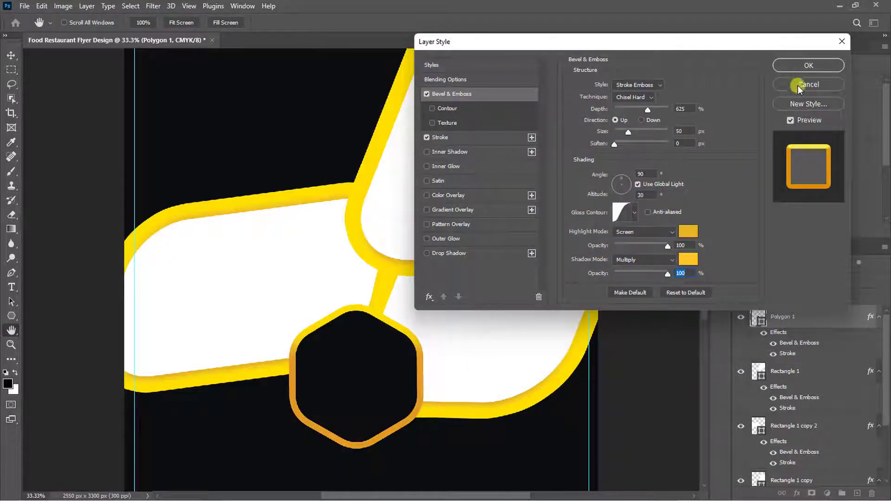
{"action": "left_click", "coordinate": [809, 66]}
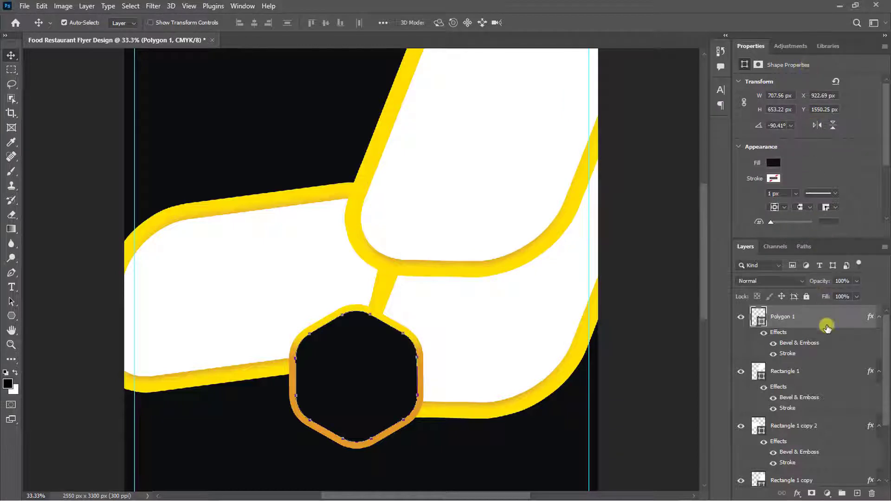
- Group all layers from the hexagon down to the colour fill and name the group "Shapes & Images"
{"action": "scroll", "coordinate": [826, 328], "scroll_direction": "down", "scroll_amount": 3}
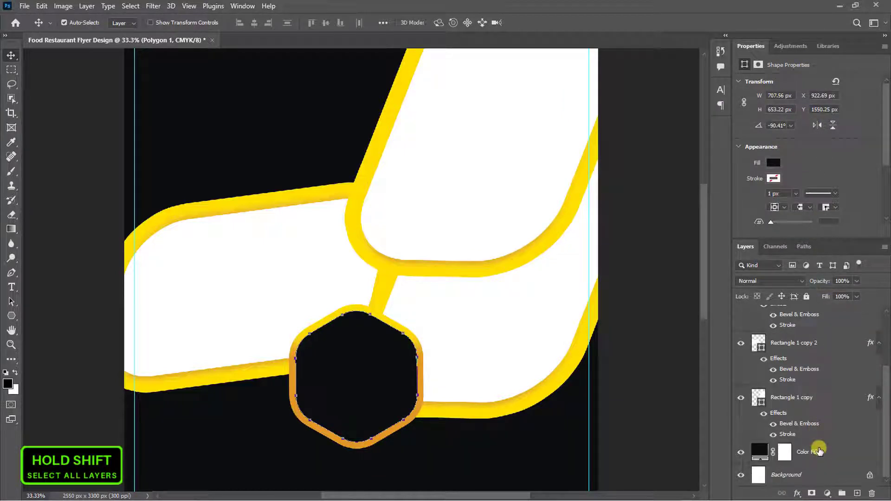
{"action": "left_click", "coordinate": [820, 453], "text": "shift"}
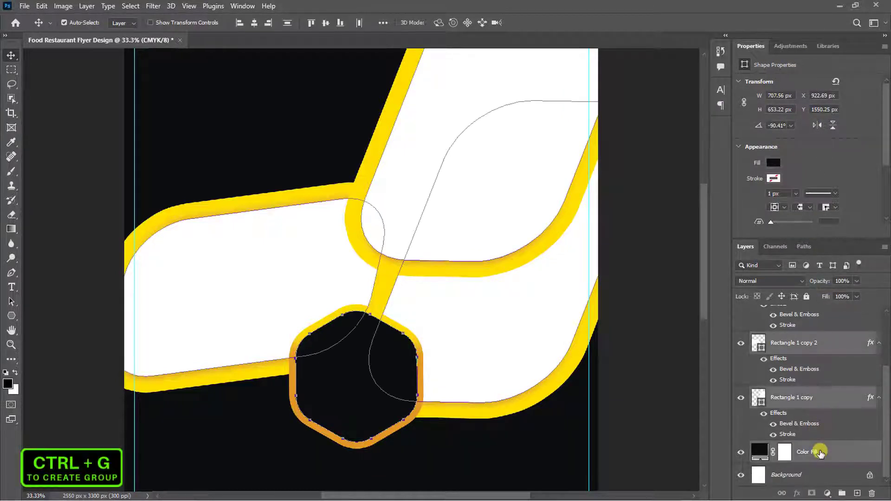
{"action": "key", "text": "ctrl+g"}
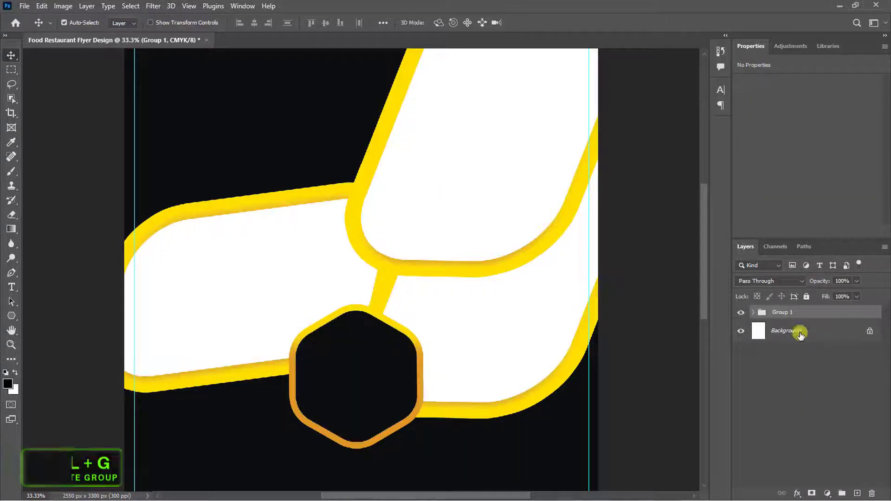
{"action": "type", "text": "Shapes & Images"}
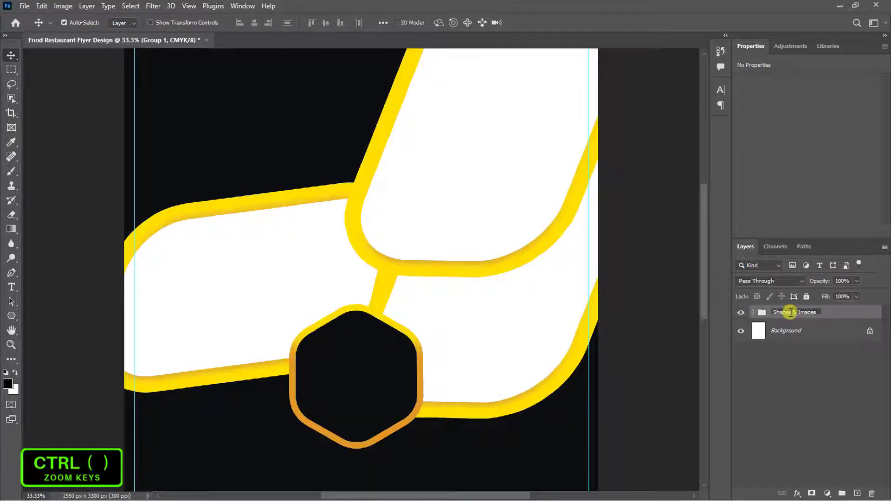
{"action": "key", "text": "Return"}
{"action": "key", "text": "ctrl+minus"}
{"action": "key", "text": "ctrl+minus"}
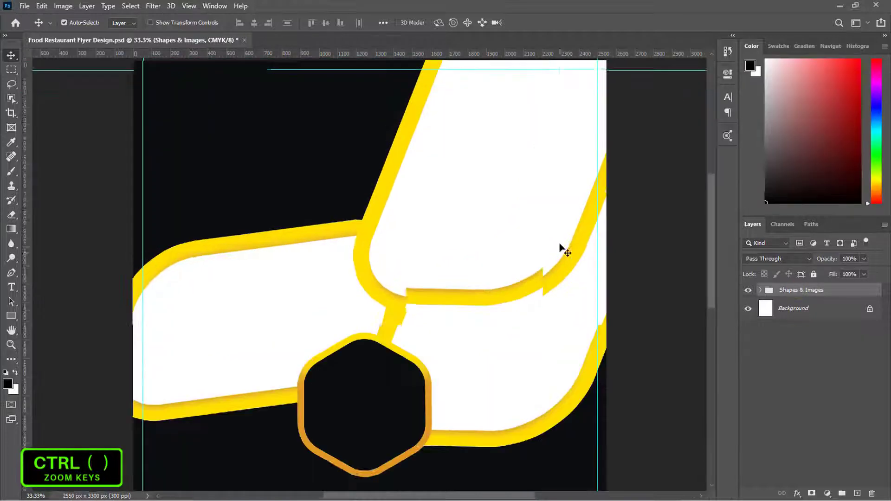
- Place the IMG_9803 photo as an embedded image above Rectangle 1 and clip it to that shape
{"action": "key", "text": "alt+f"}
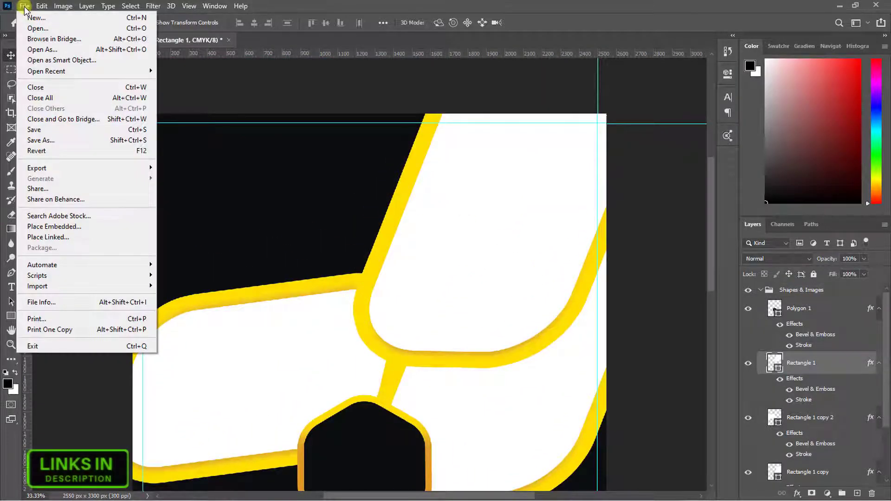
{"action": "left_click", "coordinate": [67, 227]}
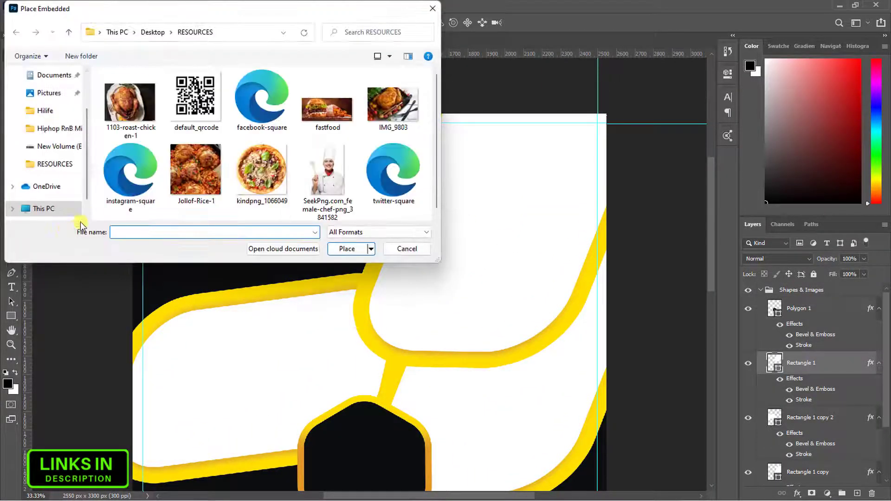
{"action": "left_click", "coordinate": [395, 116]}
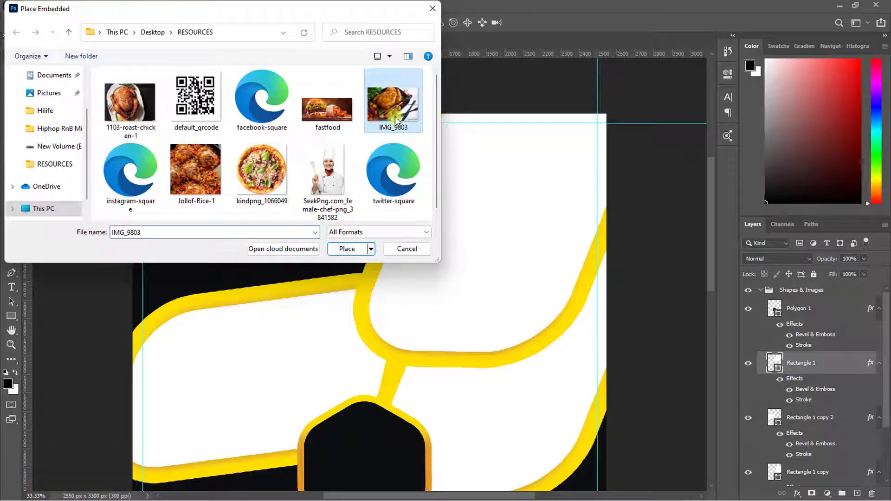
{"action": "left_click", "coordinate": [351, 249]}
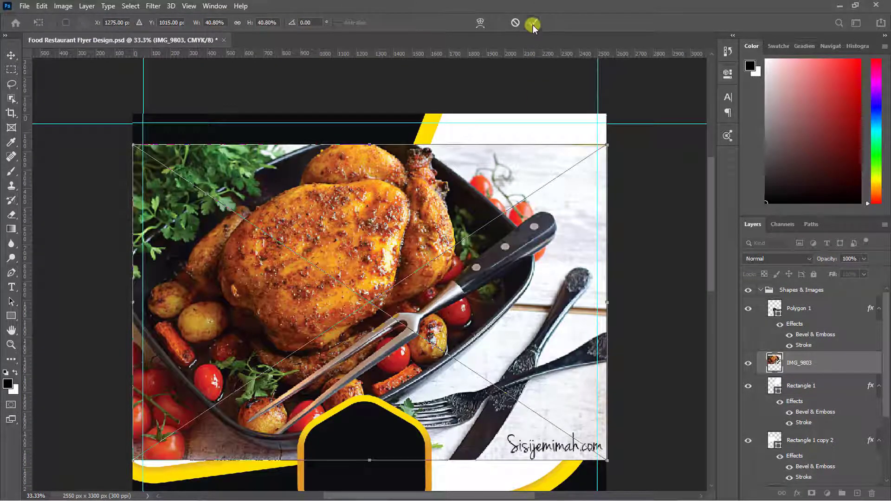
{"action": "left_click", "coordinate": [533, 24]}
{"action": "right_click", "coordinate": [833, 366]}
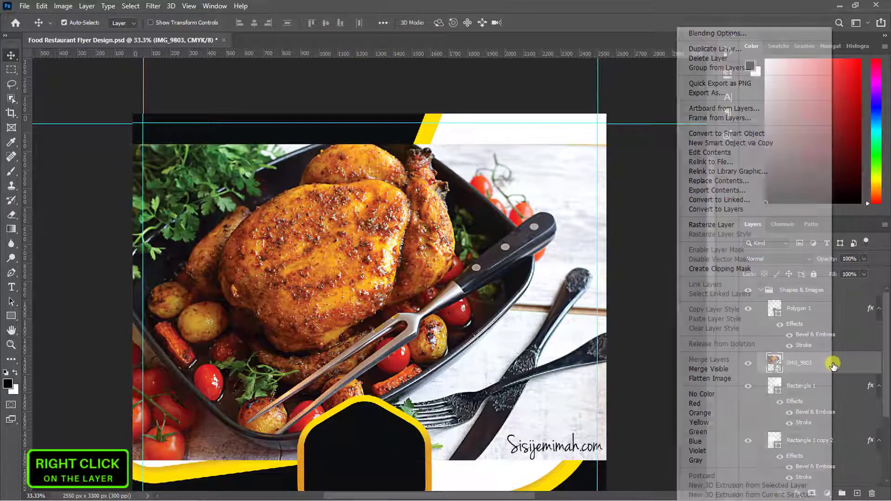
{"action": "left_click", "coordinate": [742, 269]}
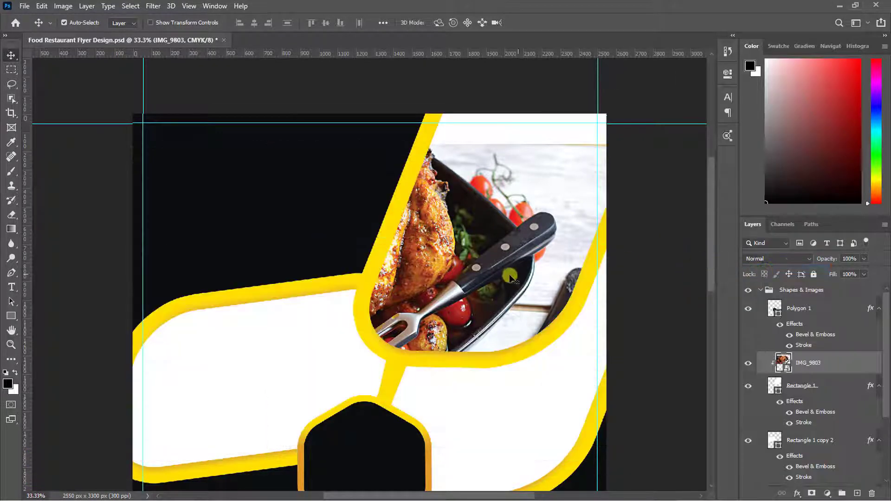
- Scale the IMG_9803 photo to about 32% and position it so the chicken fills the upper slanted shape
{"action": "key", "text": "ctrl+t"}
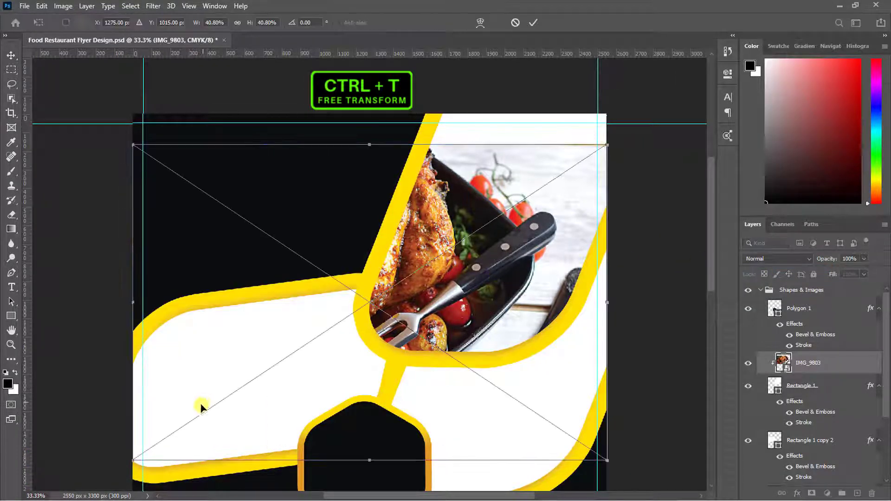
{"action": "left_click_drag", "start_coordinate": [137, 459], "coordinate": [297, 351]}
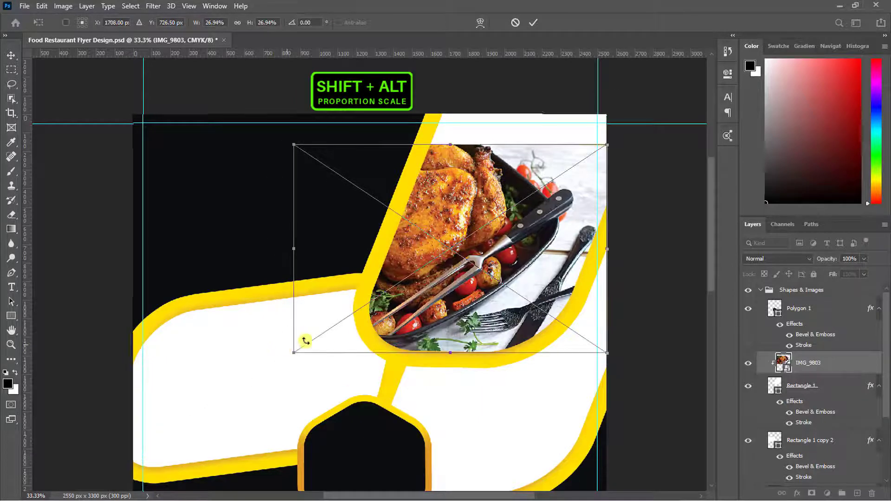
{"action": "left_click_drag", "start_coordinate": [522, 259], "coordinate": [583, 216]}
{"action": "left_click_drag", "start_coordinate": [352, 317], "coordinate": [301, 370]}
{"action": "left_click_drag", "start_coordinate": [476, 316], "coordinate": [491, 299]}
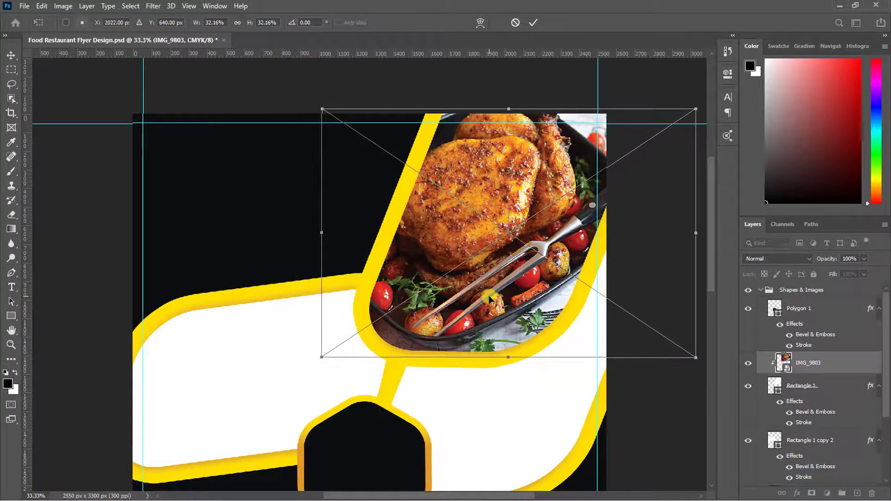
{"action": "key", "text": "Return"}
- Place the 1103-roast-chicken-1 photo as an embedded image above Rectangle 1 copy and clip it to that shape
{"action": "left_click", "coordinate": [471, 397]}
{"action": "scroll", "coordinate": [478, 392], "scroll_direction": "down", "scroll_amount": 4}
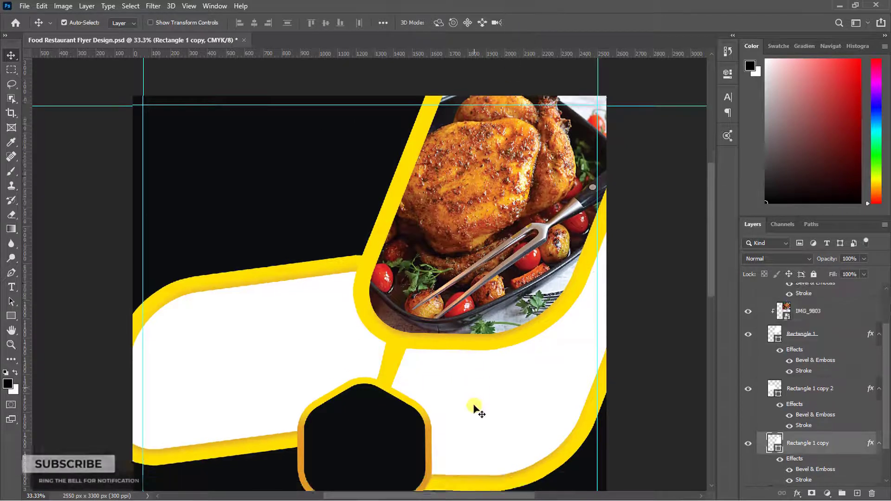
{"action": "scroll", "coordinate": [480, 390], "scroll_direction": "down", "scroll_amount": 3}
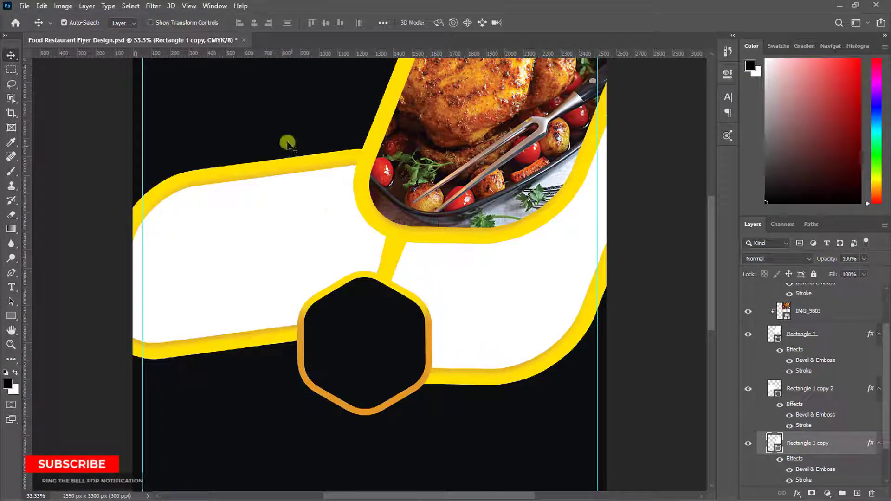
{"action": "left_click", "coordinate": [24, 6]}
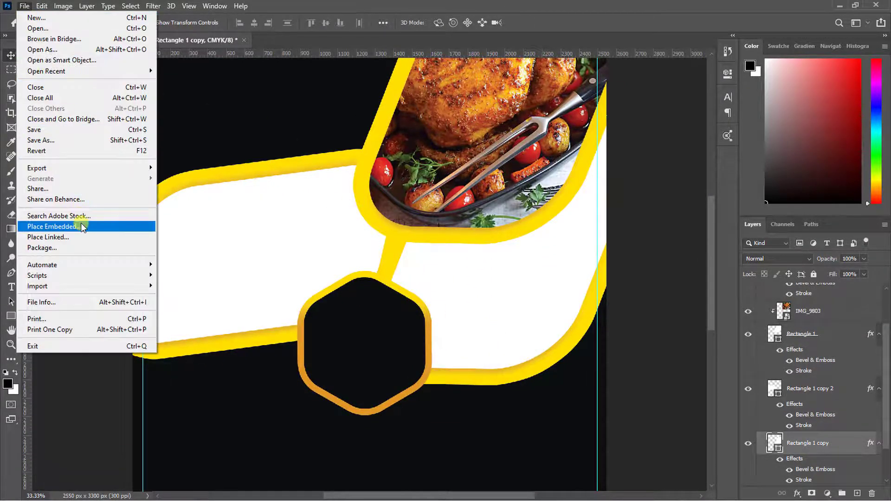
{"action": "left_click", "coordinate": [81, 227]}
{"action": "left_click", "coordinate": [132, 104]}
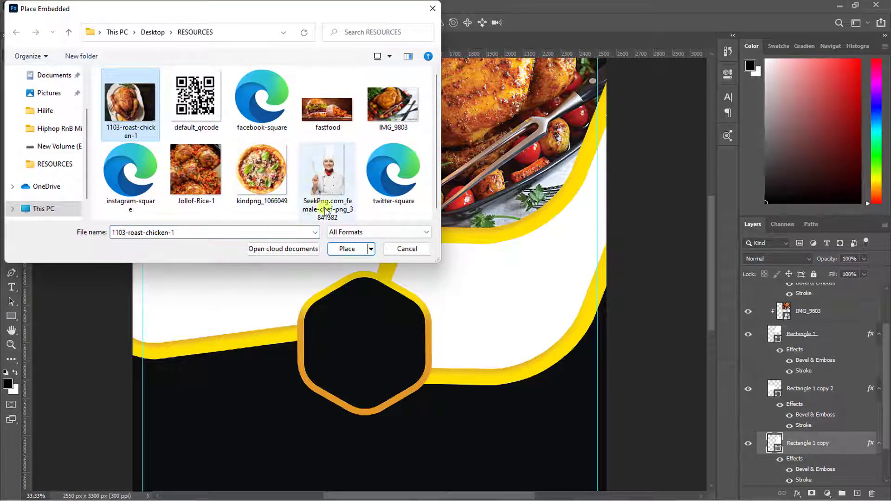
{"action": "left_click", "coordinate": [346, 249]}
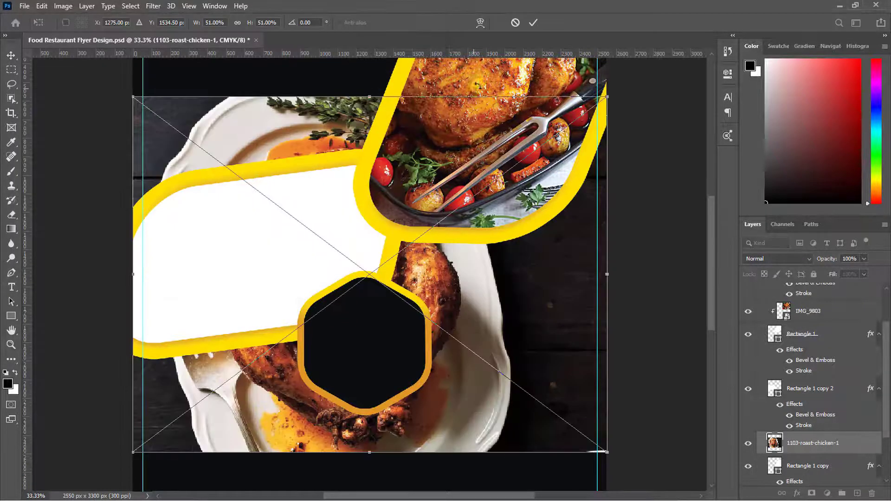
{"action": "left_click", "coordinate": [537, 23]}
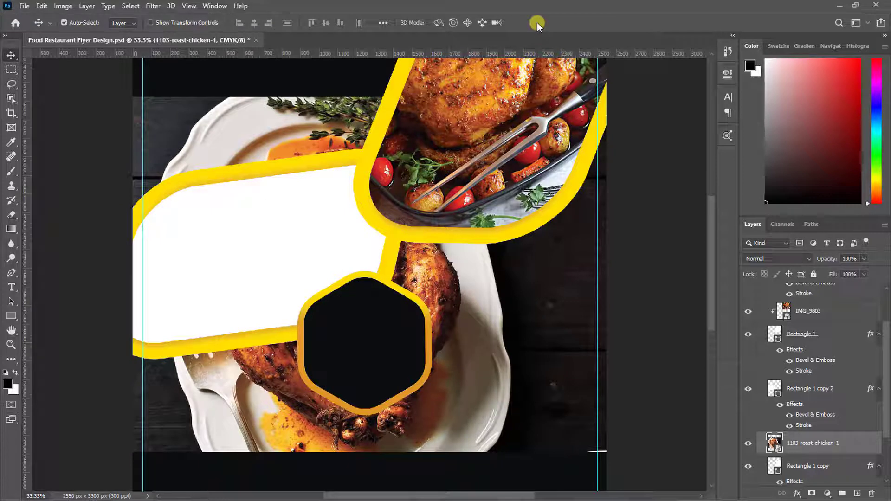
{"action": "right_click", "coordinate": [795, 441]}
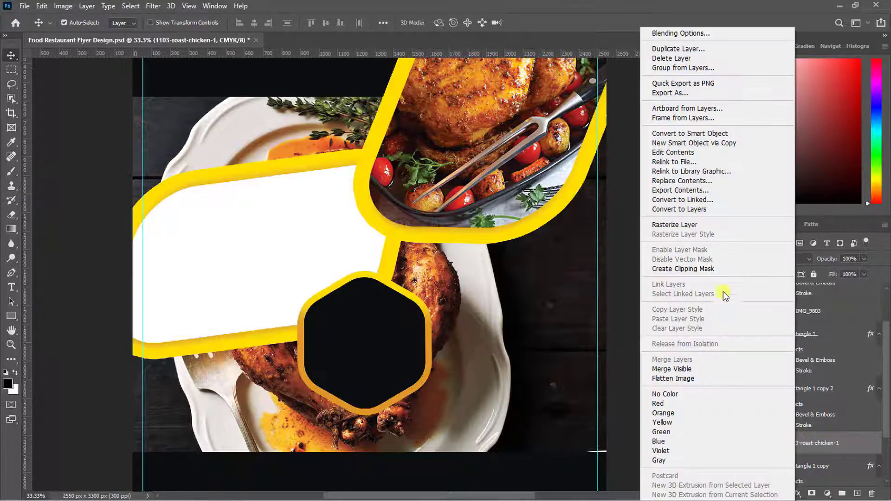
{"action": "left_click", "coordinate": [715, 269]}
- Scale the 1103-roast-chicken-1 photo to about 29% and position the chicken inside the lower slanted shape beside the hexagon
{"action": "key", "text": "ctrl+t"}
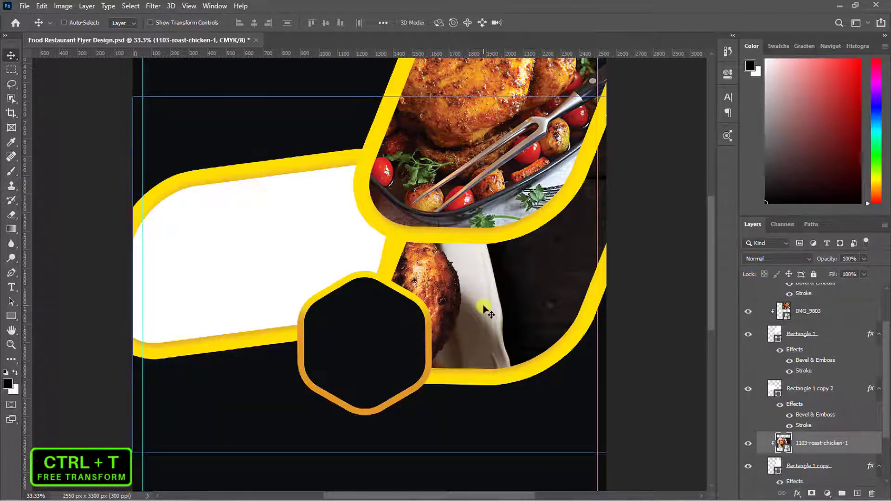
{"action": "key", "text": "ctrl+minus"}
{"action": "left_click_drag", "start_coordinate": [192, 412], "coordinate": [328, 338]}
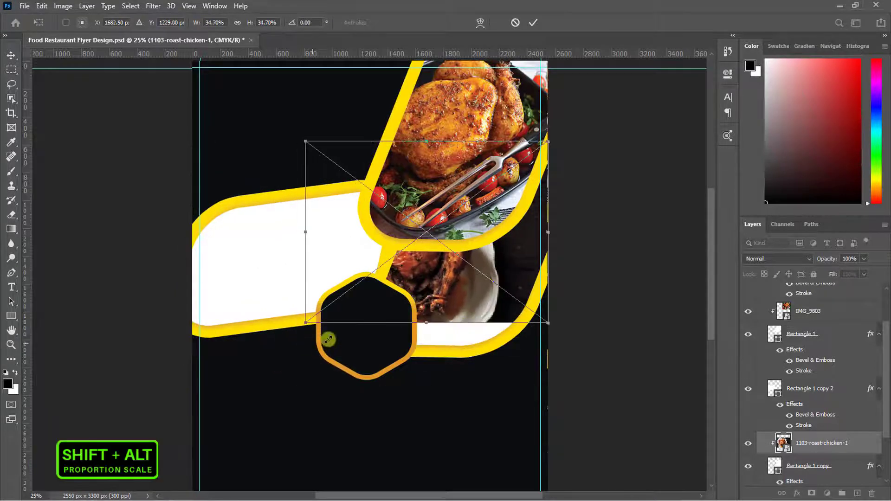
{"action": "left_click_drag", "start_coordinate": [456, 289], "coordinate": [454, 325]}
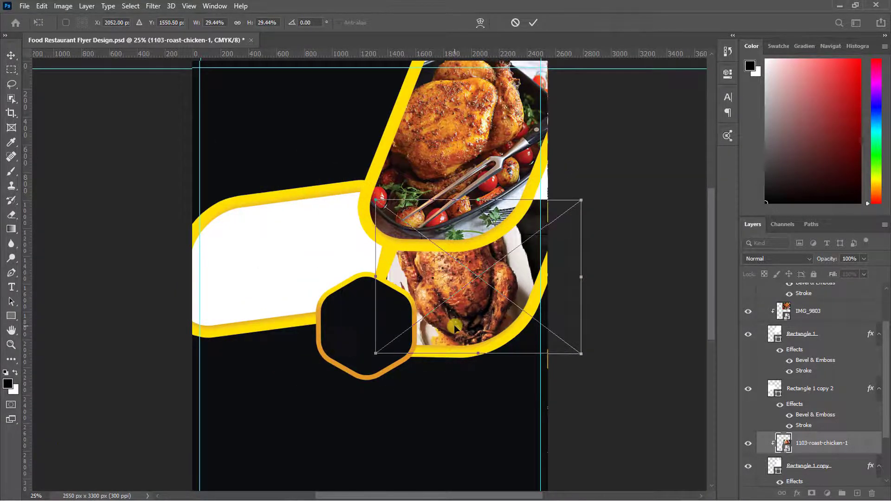
{"action": "key", "text": "Return"}
- Move the roast chicken photo and its Rectangle 1 copy shape down together by about 80 px
{"action": "key", "text": "ctrl+plus"}
{"action": "left_click", "coordinate": [831, 471], "text": "ctrl"}
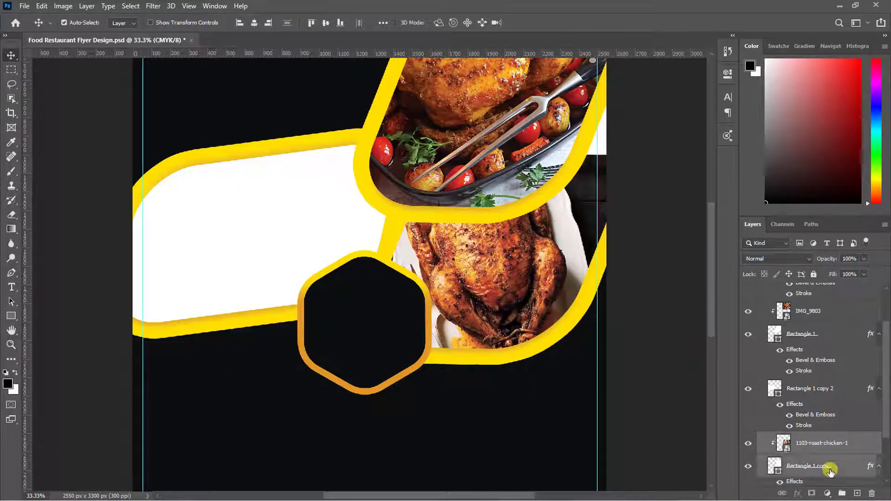
{"action": "key", "text": "shift+Down"}
{"action": "key", "text": "shift+Down"}
{"action": "key", "text": "shift+Down"}
{"action": "key", "text": "shift+Down"}
{"action": "key", "text": "shift+Down"}
{"action": "key", "text": "shift+Down"}
{"action": "key", "text": "shift+Down"}
{"action": "key", "text": "shift+Down"}
- Change the fill of Rectangle 1 copy to the near-black #0e0b0c sampled from the roast chicken photo's background
{"action": "left_click", "coordinate": [774, 467]}
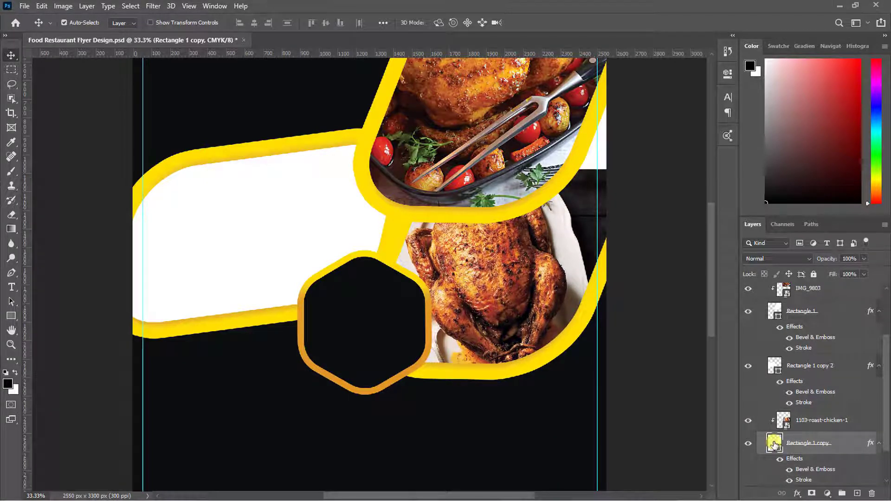
{"action": "double_click", "coordinate": [774, 443]}
{"action": "left_click_drag", "start_coordinate": [493, 88], "coordinate": [712, 155]}
{"action": "left_click", "coordinate": [588, 184]}
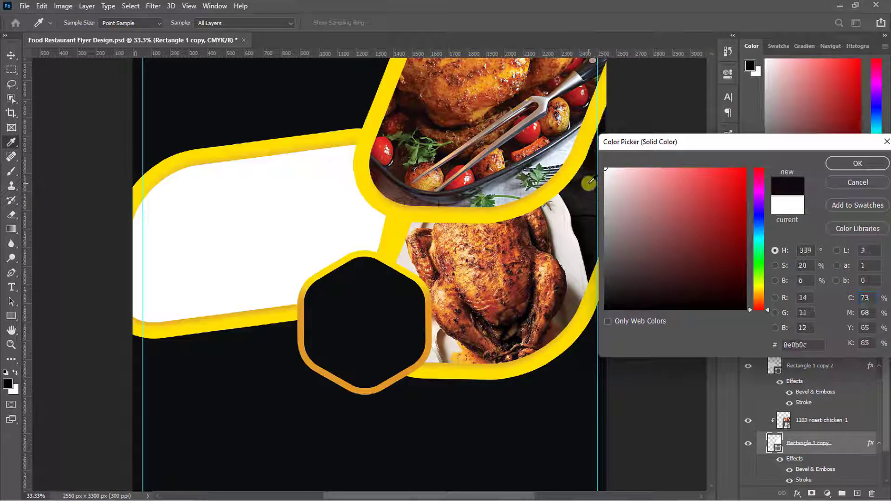
{"action": "left_click", "coordinate": [857, 163]}
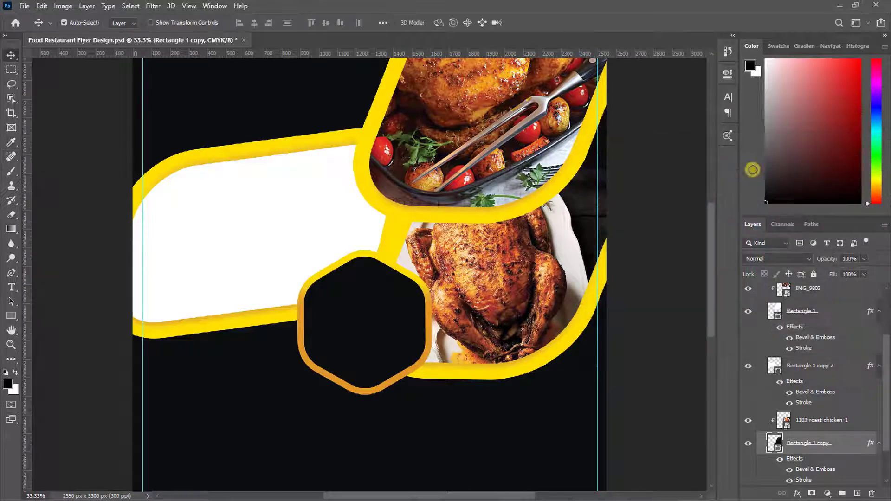
- Copy a marquee-selected strip of dark background from the roast chicken photo's upper edge to a new layer
{"action": "scroll", "coordinate": [599, 256], "scroll_direction": "up", "scroll_amount": 2}
{"action": "left_click", "coordinate": [599, 255]}
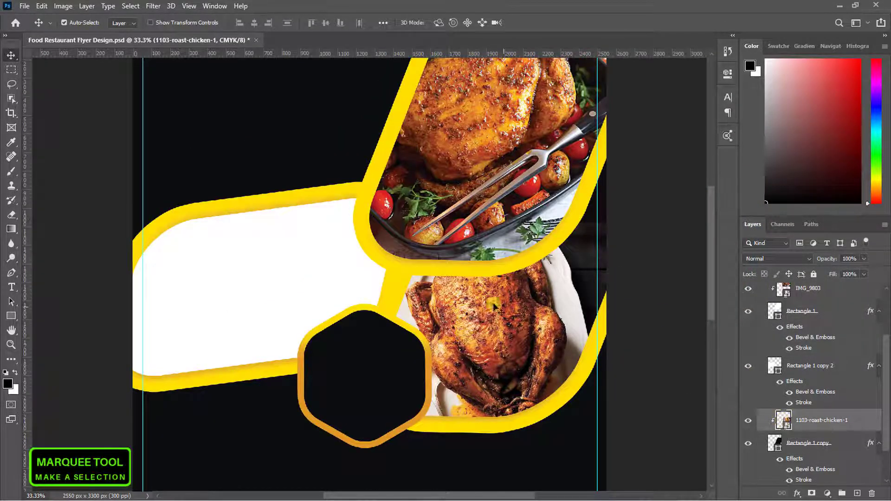
{"action": "left_click", "coordinate": [9, 70]}
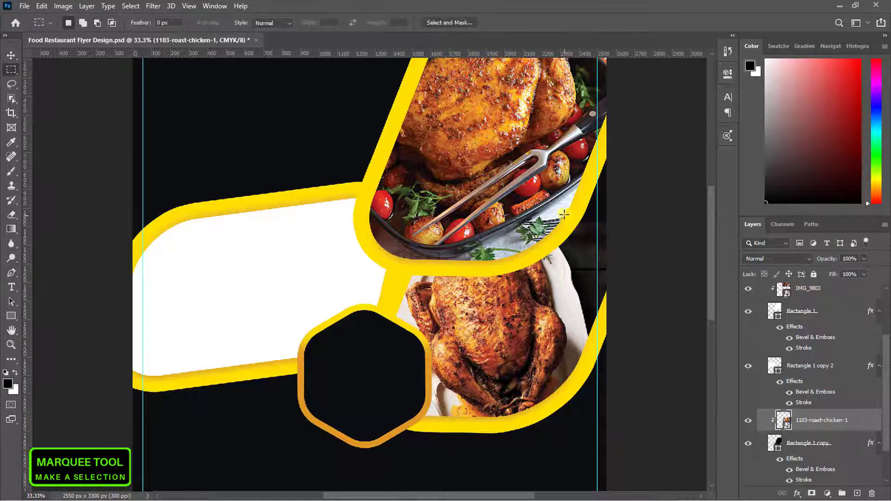
{"action": "left_click_drag", "start_coordinate": [530, 224], "coordinate": [607, 243]}
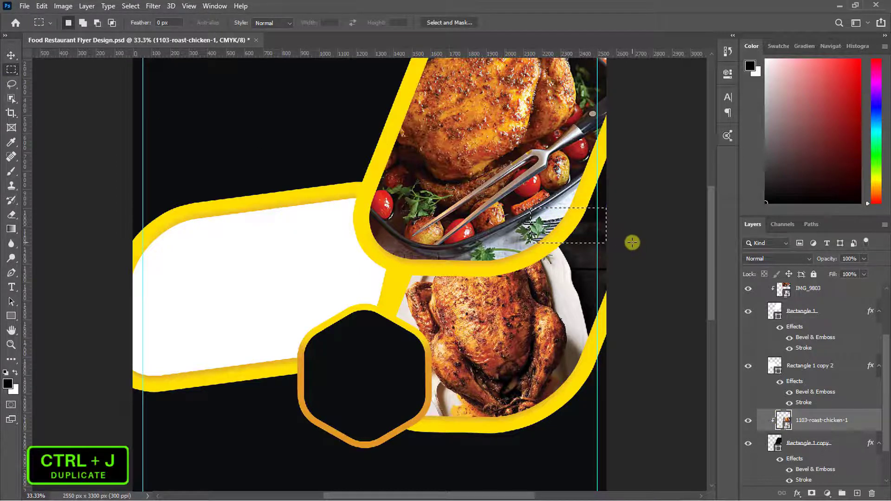
{"action": "key", "text": "ctrl+j"}
- Stretch the copied strip to about 141% width and 504% height to cover the gap, and clip it to the shape below
{"action": "key", "text": "ctrl+t"}
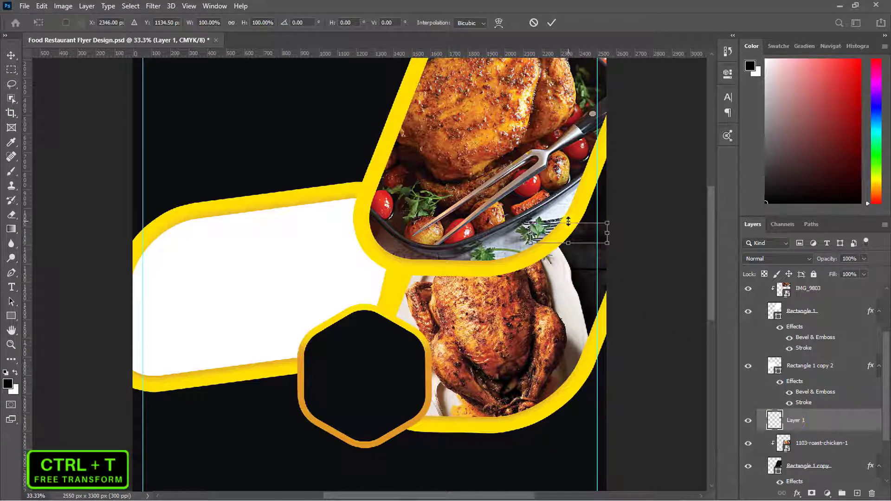
{"action": "left_click_drag", "start_coordinate": [568, 222], "coordinate": [594, 141]}
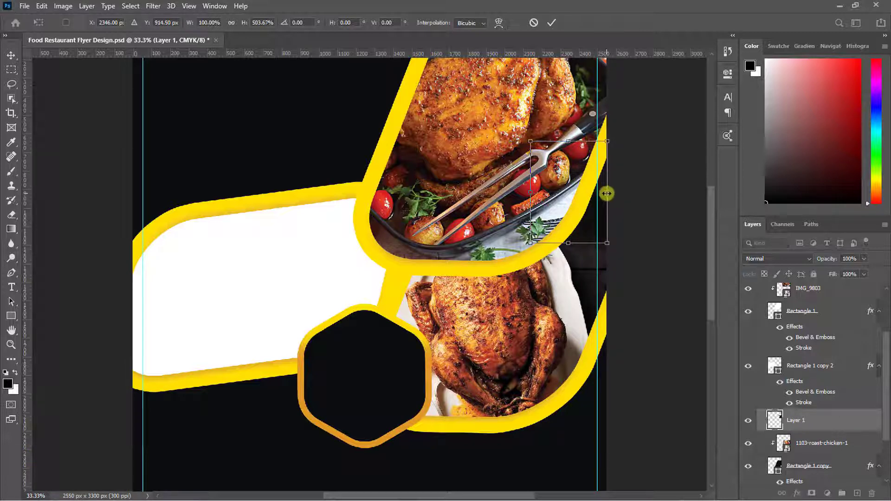
{"action": "left_click_drag", "start_coordinate": [607, 192], "coordinate": [639, 198]}
{"action": "left_click", "coordinate": [551, 23]}
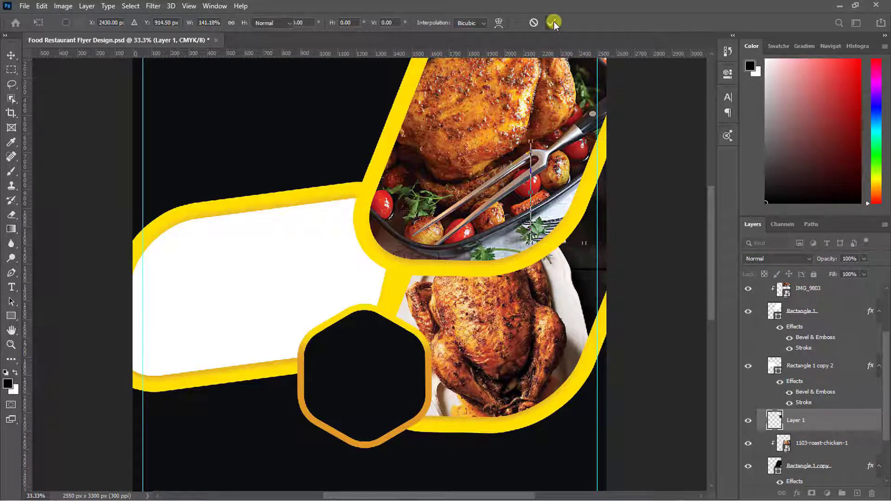
{"action": "key", "text": "ctrl+alt+g"}
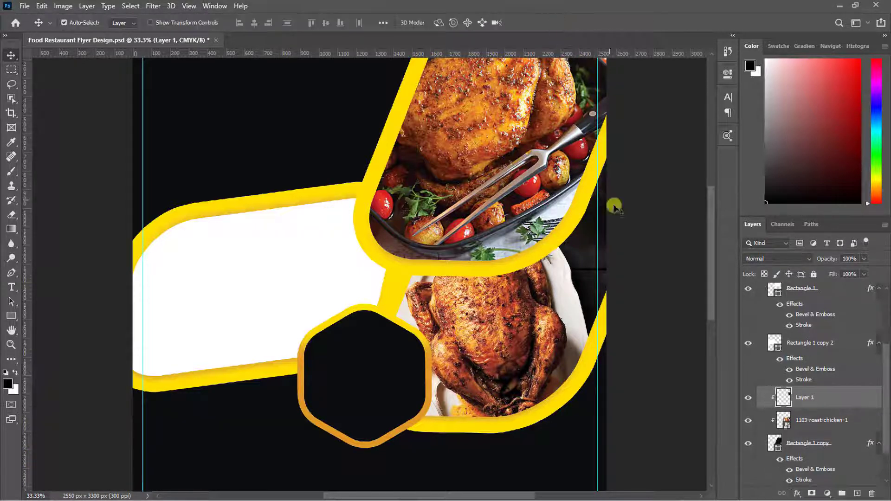
{"action": "right_click", "coordinate": [808, 400]}
{"action": "left_click", "coordinate": [739, 244]}
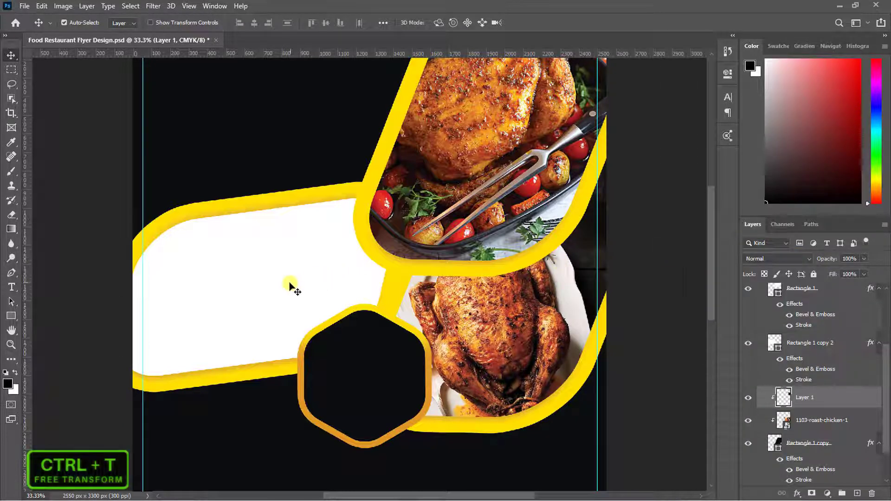
- Reduce the white slanted shape's height to about 84% and shift it slightly down and to the right
{"action": "left_click", "coordinate": [292, 288]}
{"action": "key", "text": "ctrl+t"}
{"action": "left_click_drag", "start_coordinate": [259, 200], "coordinate": [259, 213]}
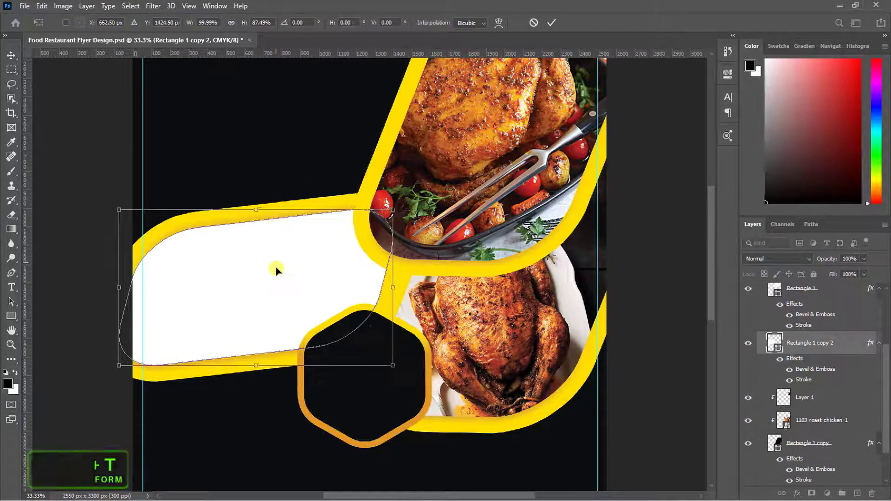
{"action": "left_click_drag", "start_coordinate": [277, 268], "coordinate": [283, 278]}
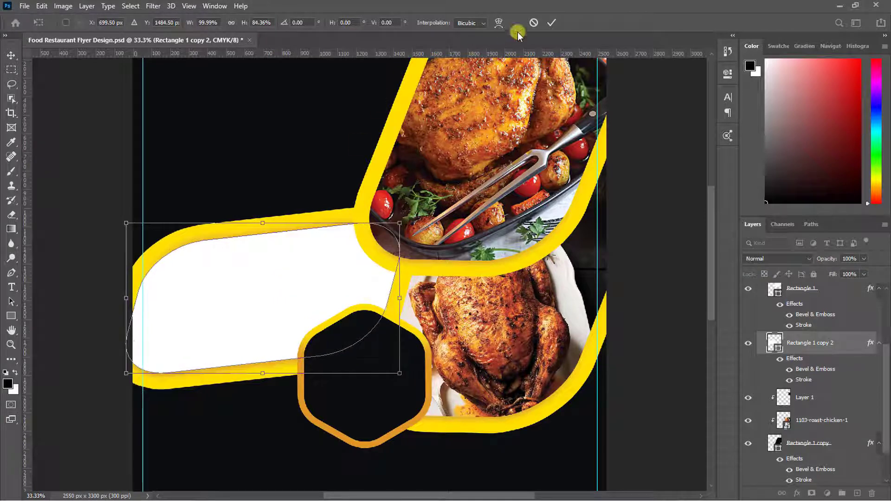
{"action": "left_click", "coordinate": [550, 21]}
- Place the fastfood image as an embedded object directly above the Rectangle 1 copy 2 shape
{"action": "left_click", "coordinate": [24, 8]}
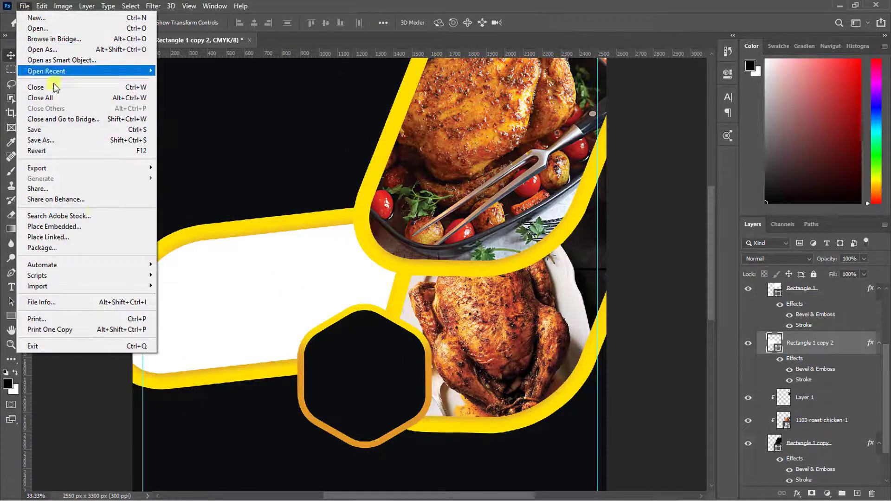
{"action": "left_click", "coordinate": [96, 222]}
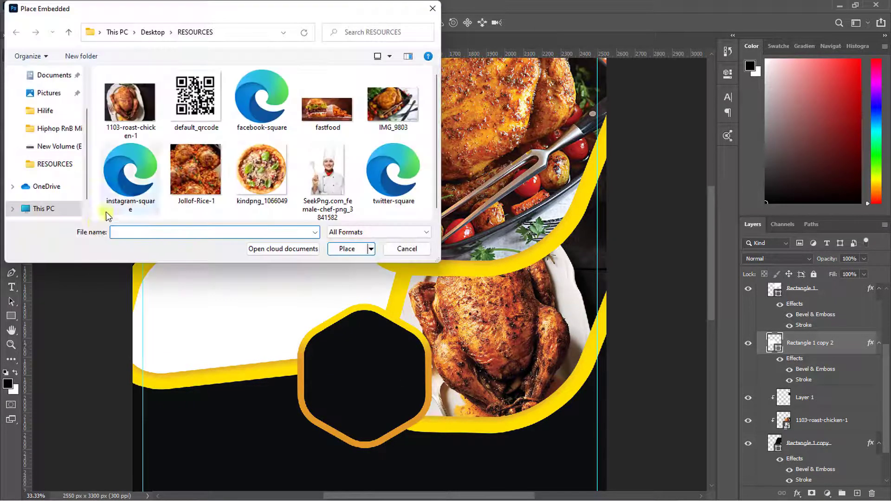
{"action": "left_click", "coordinate": [329, 113]}
{"action": "left_click", "coordinate": [347, 249]}
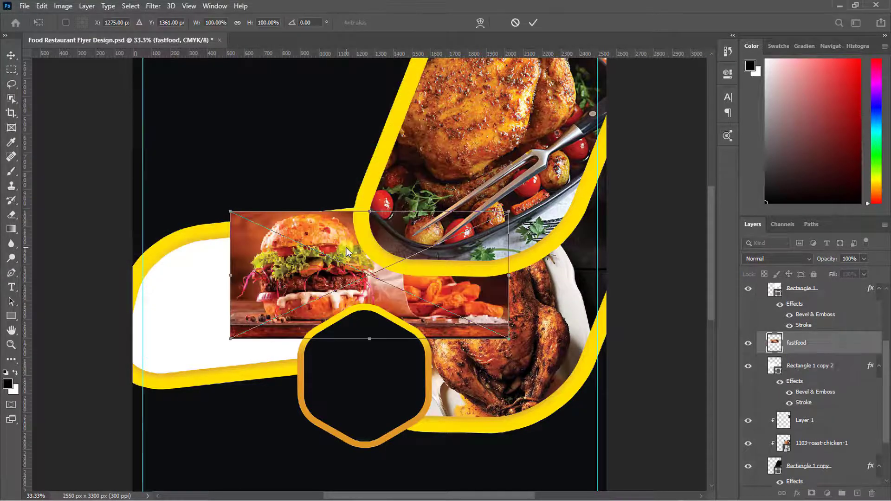
- Move and enlarge the fastfood photo to cover the white slanted shape, and clip it to that shape
{"action": "left_click_drag", "start_coordinate": [346, 247], "coordinate": [238, 271]}
{"action": "left_click_drag", "start_coordinate": [409, 224], "coordinate": [396, 214]}
{"action": "key", "text": "Return"}
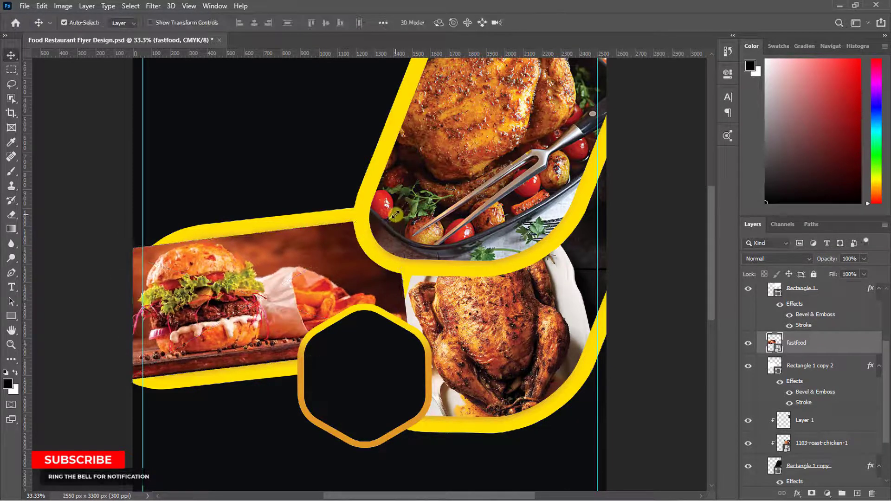
{"action": "right_click", "coordinate": [827, 345]}
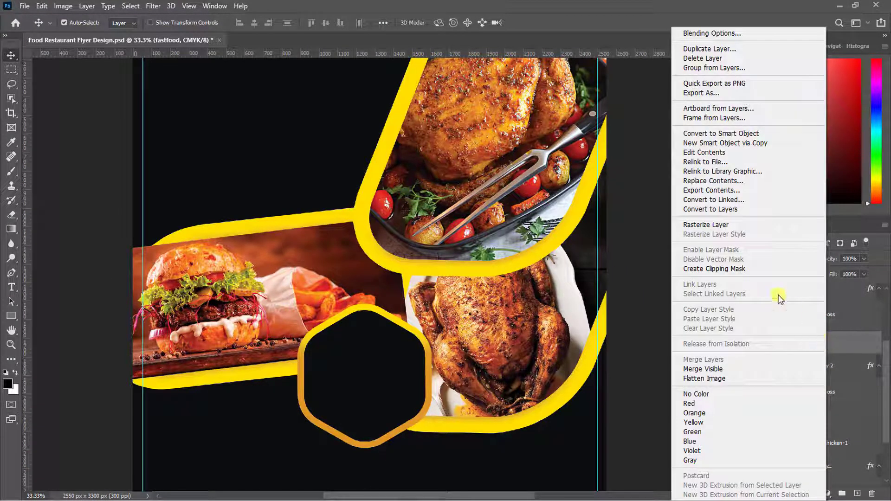
{"action": "left_click", "coordinate": [753, 268]}
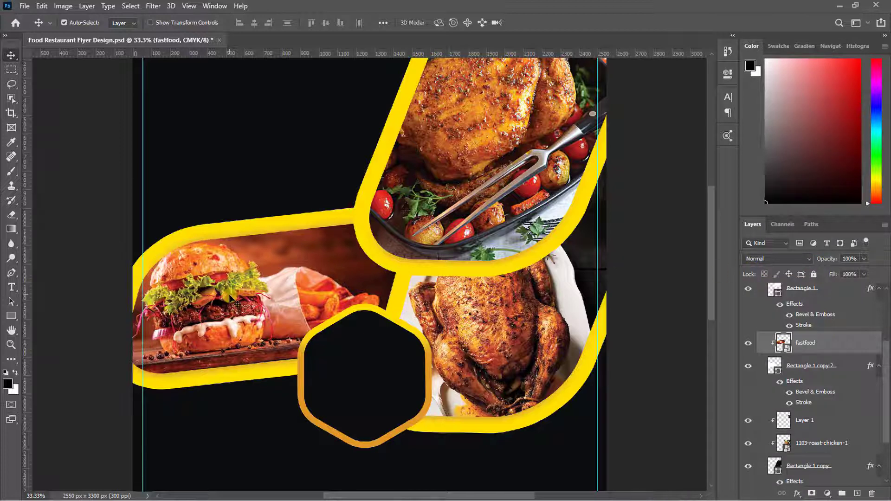
- Place the Jollof-Rice-1 image embedded directly above Color Fill 1, scaled to about 57% to fill the flyer's upper-left area
{"action": "key", "text": "ctrl+minus"}
{"action": "left_click", "coordinate": [269, 189]}
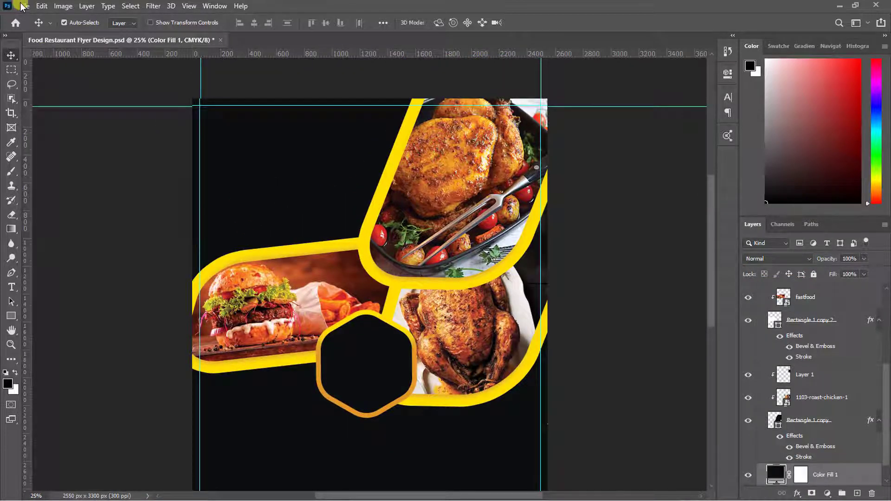
{"action": "left_click", "coordinate": [22, 7]}
{"action": "left_click", "coordinate": [28, 226]}
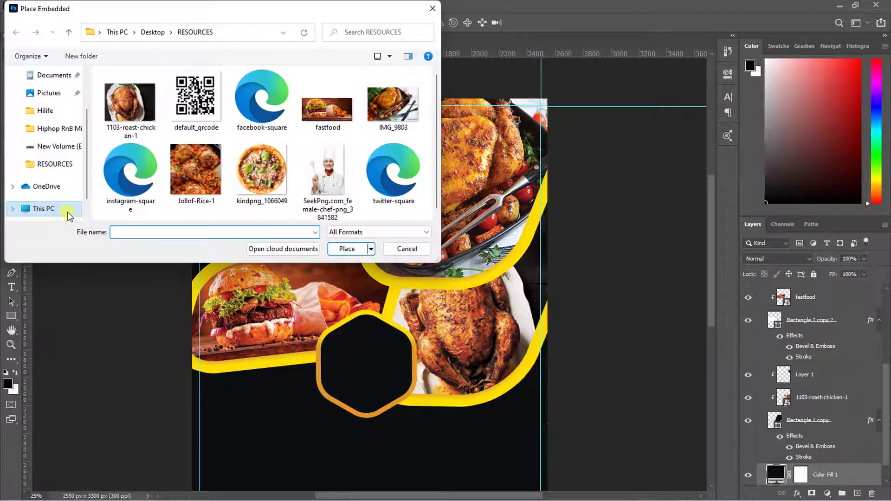
{"action": "left_click", "coordinate": [198, 167]}
{"action": "left_click", "coordinate": [345, 249]}
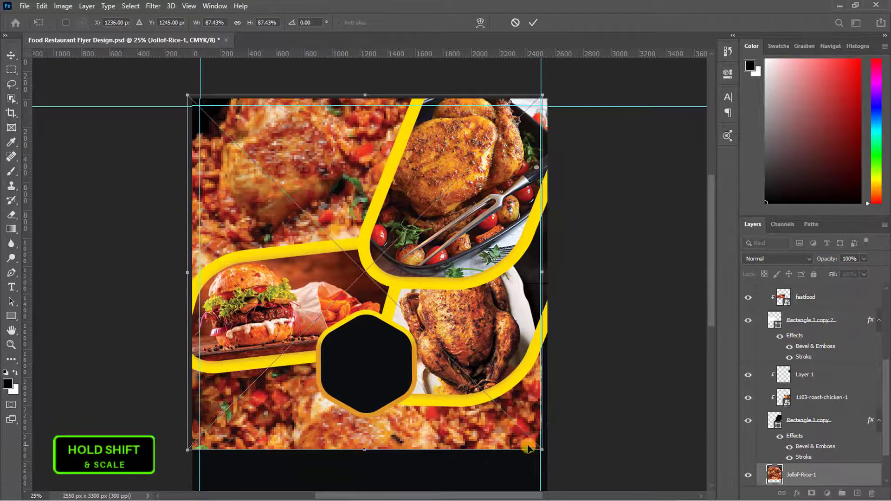
{"action": "left_click_drag", "start_coordinate": [541, 448], "coordinate": [418, 324]}
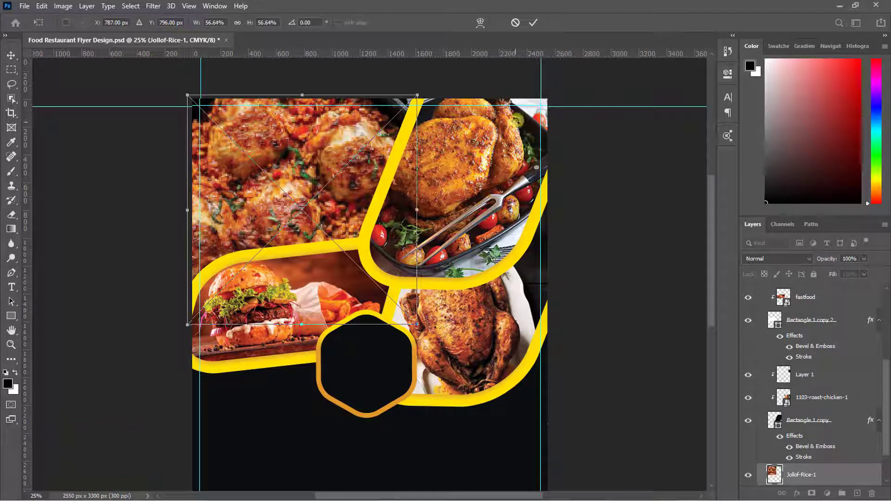
{"action": "left_click", "coordinate": [532, 24]}
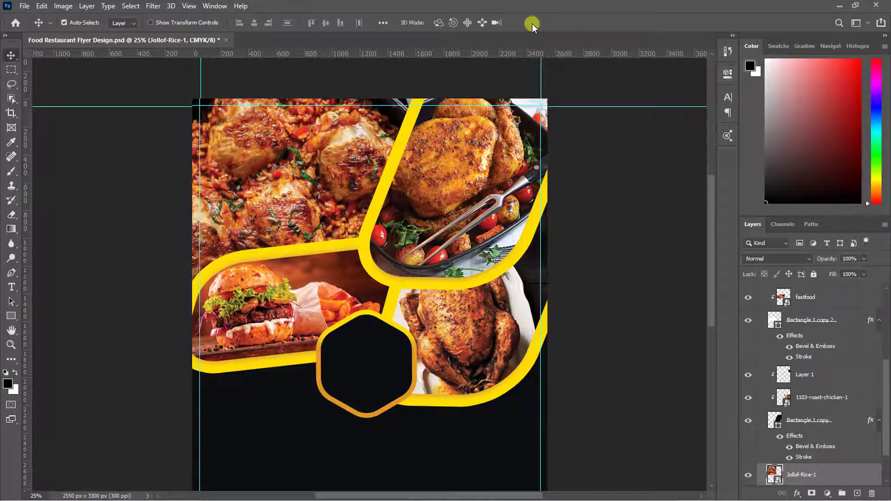
- Activate the Rectangle tool and add a new empty layer directly above the hexagon's Polygon 1 layer
{"action": "scroll", "coordinate": [817, 305], "scroll_direction": "up", "scroll_amount": 5}
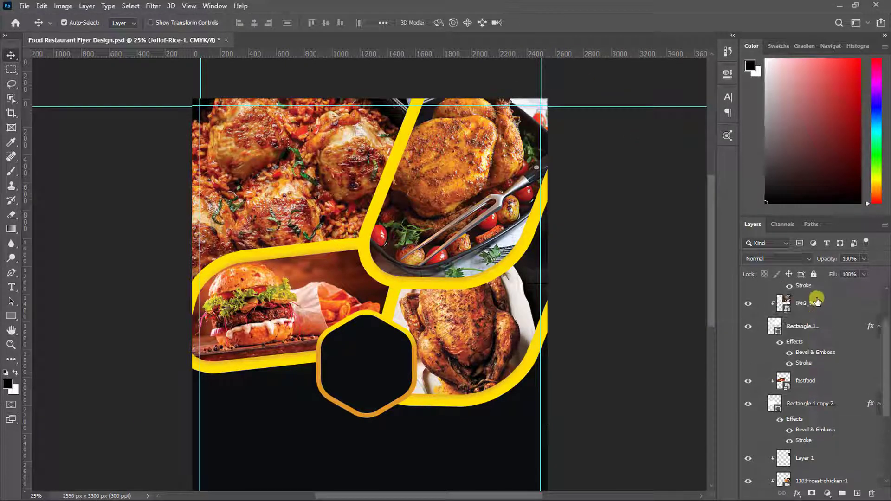
{"action": "left_click", "coordinate": [811, 306]}
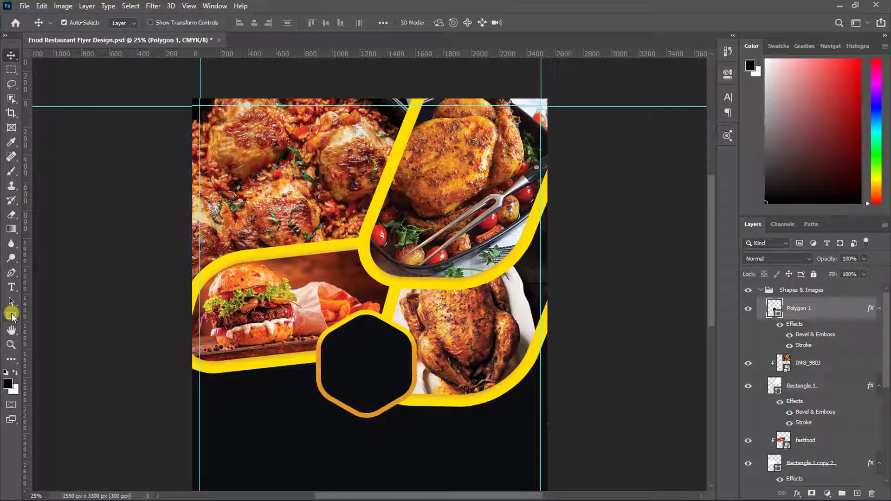
{"action": "left_click", "coordinate": [11, 317]}
{"action": "left_click", "coordinate": [47, 318]}
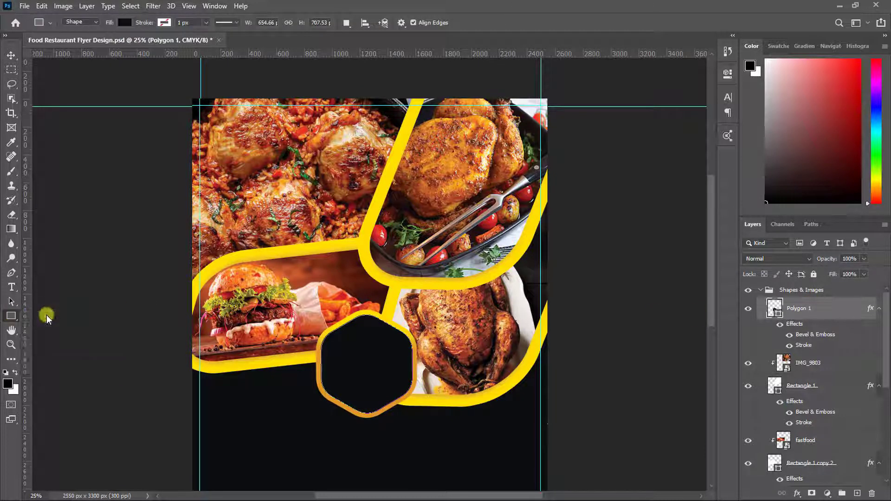
{"action": "scroll", "coordinate": [295, 343], "scroll_direction": "down", "scroll_amount": 10}
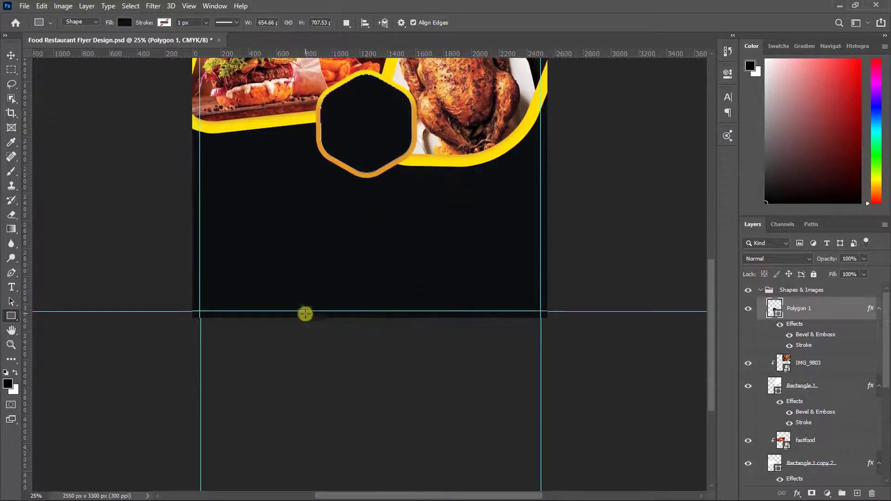
{"action": "left_click", "coordinate": [856, 493]}
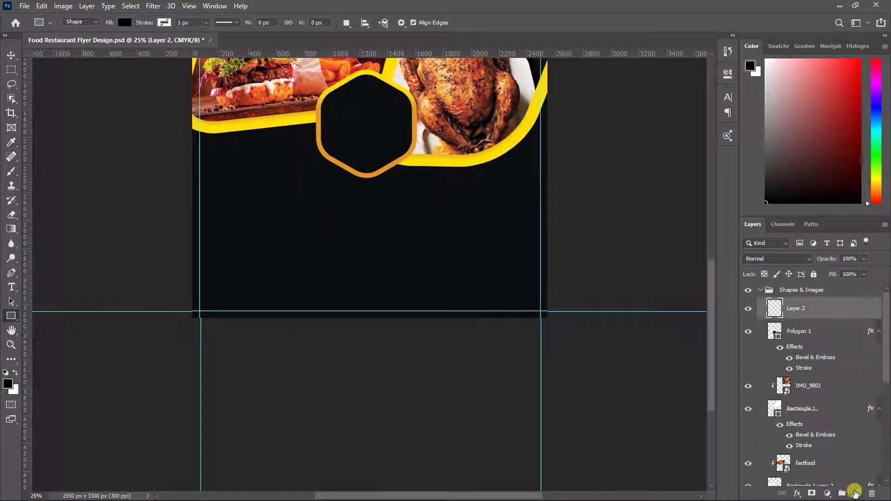
- Set the Rectangle tool's fill color to the yellow #ffe30f
{"action": "left_click", "coordinate": [124, 22]}
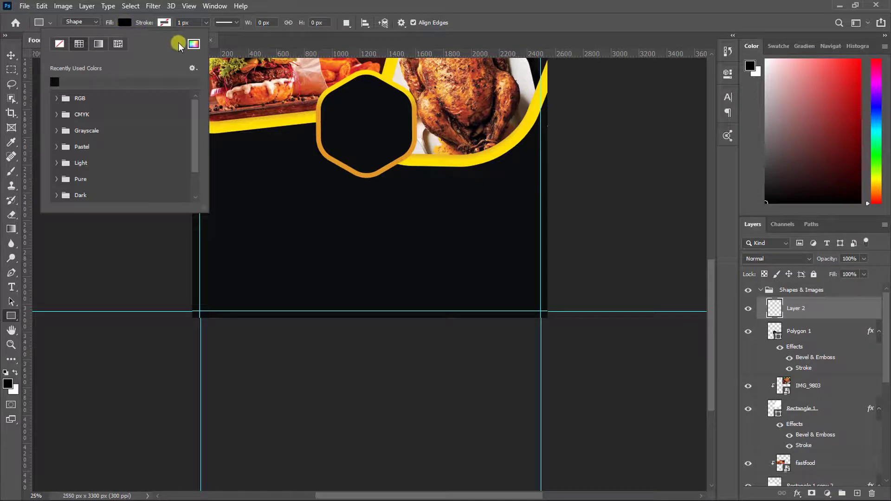
{"action": "left_click", "coordinate": [193, 44]}
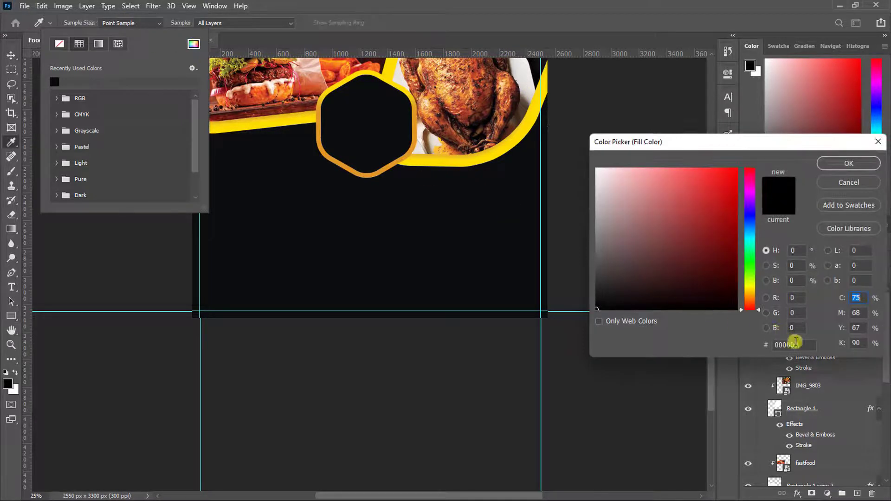
{"action": "double_click", "coordinate": [782, 344]}
{"action": "type", "text": "00ffe3"}
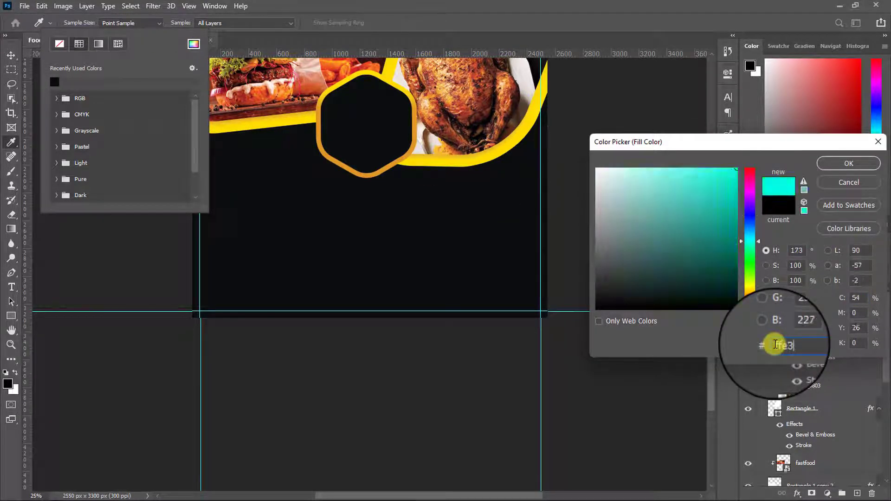
{"action": "type", "text": "0f"}
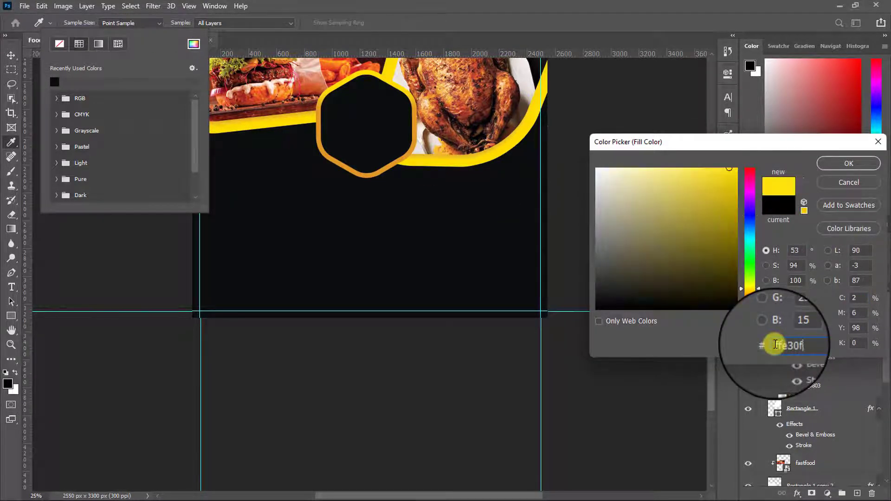
{"action": "left_click", "coordinate": [857, 166]}
- Draw a yellow rectangle about 3059 × 421 px across the flyer's bottom edge, extending past both sides of the canvas
{"action": "left_click", "coordinate": [150, 281]}
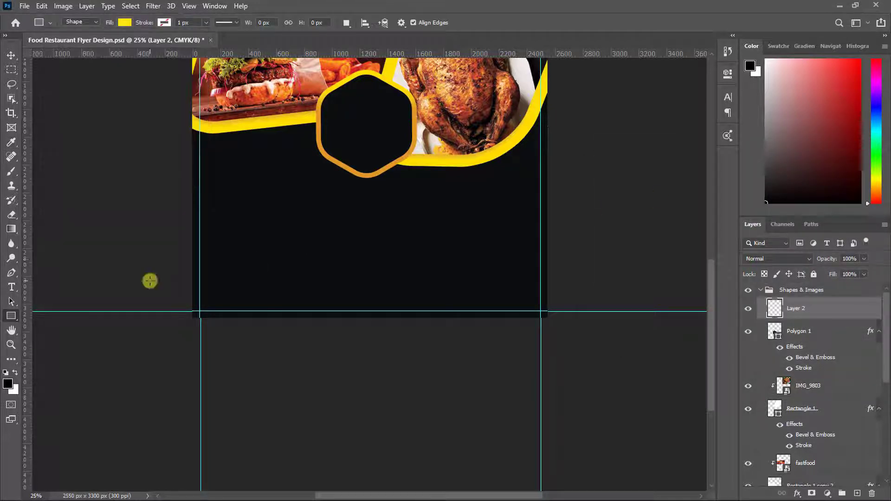
{"action": "mouse_move", "coordinate": [150, 281]}
{"action": "left_mouse_down"}
{"action": "mouse_move", "coordinate": [318, 321]}
{"action": "mouse_move", "coordinate": [575, 340]}
{"action": "left_mouse_up"}
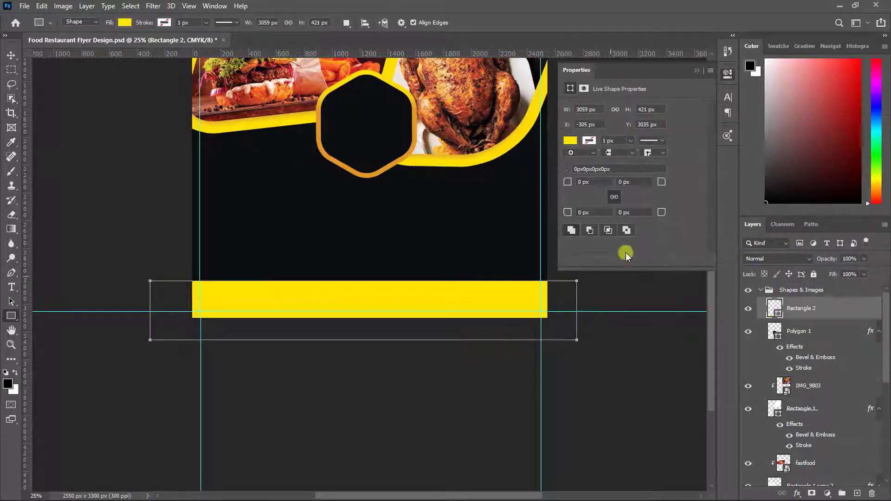
{"action": "left_click", "coordinate": [697, 71]}
{"action": "key", "text": "v"}
{"action": "key", "text": "ctrl+0"}
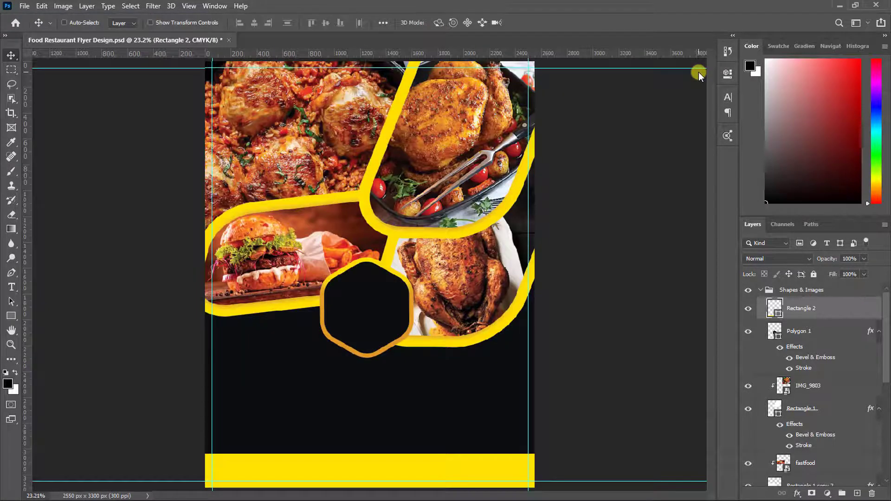
- Place the kindpng_1066049 pizza image as an embedded object between the Polygon 1 layer and the yellow bar's layer
{"action": "key", "text": "ctrl+plus"}
{"action": "scroll", "coordinate": [659, 186], "scroll_direction": "down", "scroll_amount": 5}
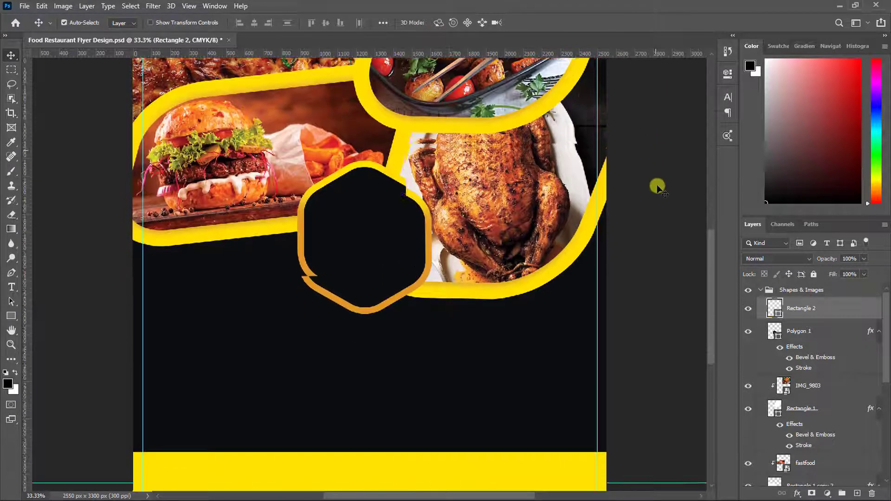
{"action": "scroll", "coordinate": [660, 186], "scroll_direction": "down", "scroll_amount": 2}
{"action": "left_click", "coordinate": [795, 331]}
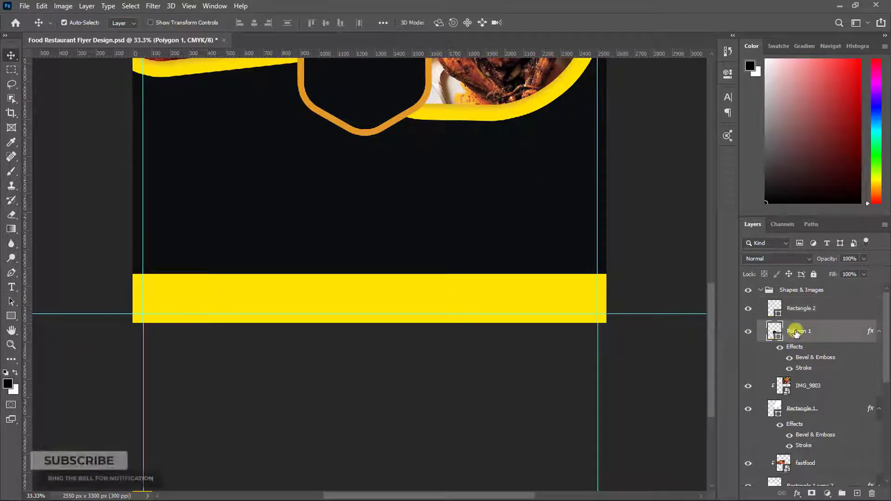
{"action": "left_click", "coordinate": [16, 6]}
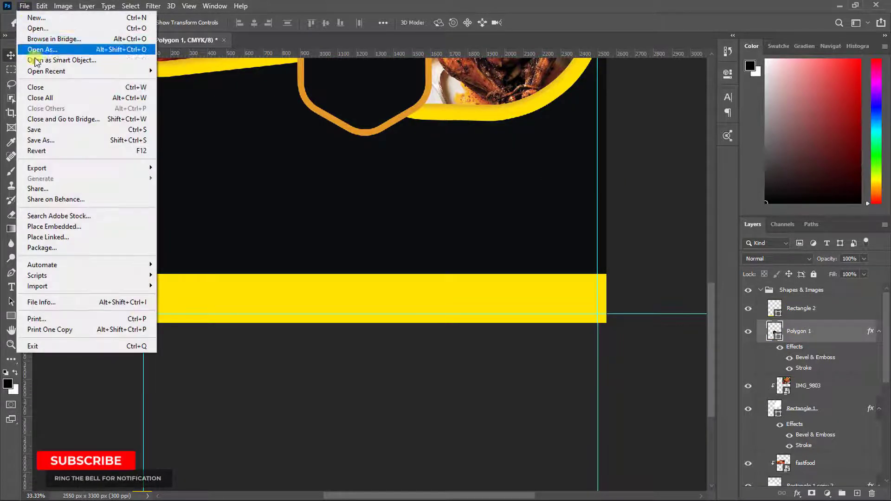
{"action": "left_click", "coordinate": [55, 226]}
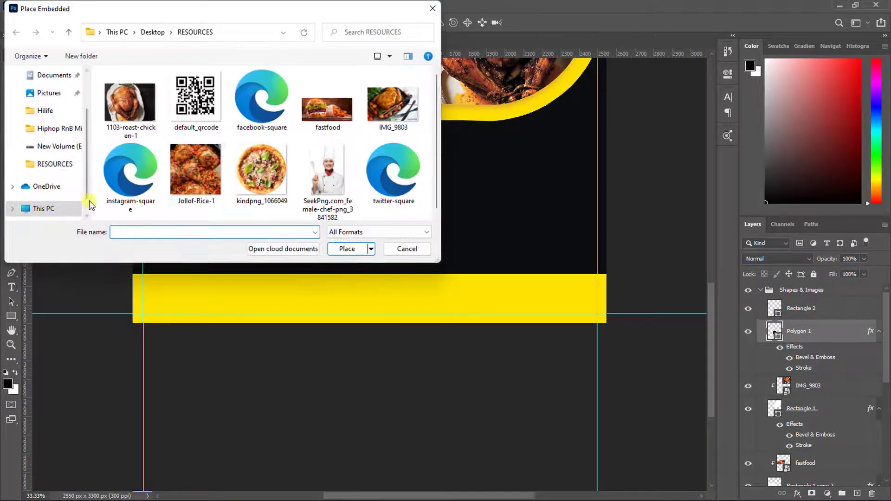
{"action": "left_click", "coordinate": [263, 170]}
{"action": "left_click", "coordinate": [347, 250]}
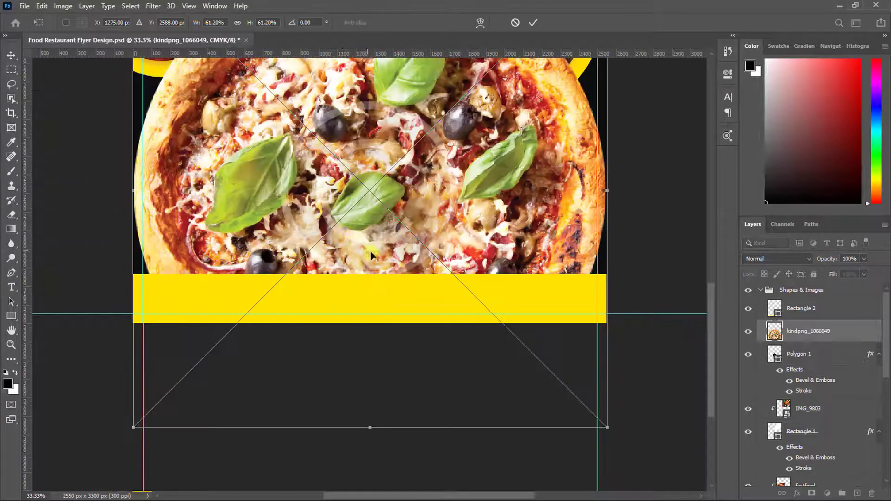
- Scale the pizza to about 22.7% and position it half off the flyer's left edge, its bottom tucked behind the yellow bar
{"action": "left_click_drag", "start_coordinate": [594, 410], "coordinate": [452, 328]}
{"action": "left_click_drag", "start_coordinate": [419, 259], "coordinate": [194, 266]}
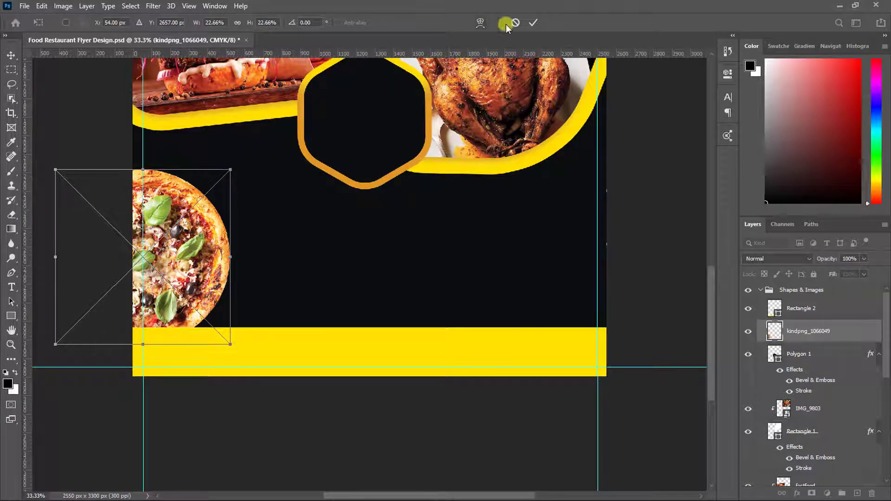
{"action": "left_click", "coordinate": [533, 22]}
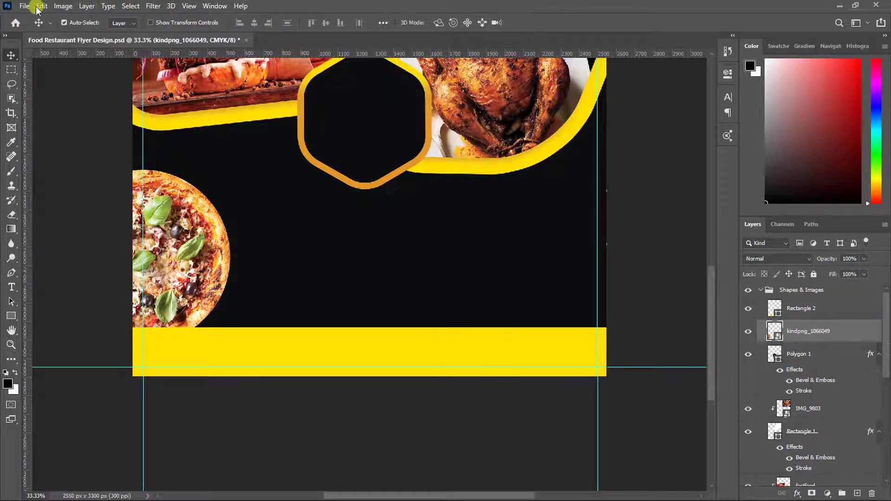
- Place the SeekPng.com_female-chef-png_3841582 image as an embedded object between the pizza layer and the yellow bar's layer
{"action": "left_click", "coordinate": [26, 6]}
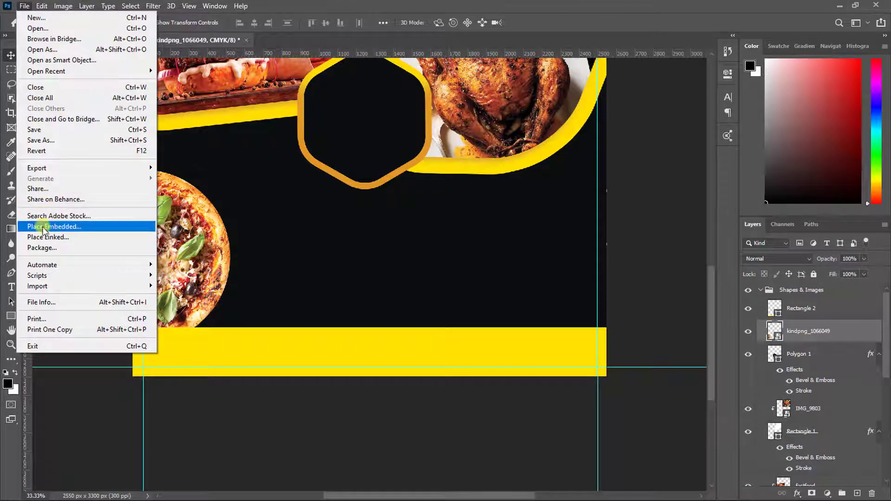
{"action": "left_click", "coordinate": [43, 228]}
{"action": "left_click", "coordinate": [328, 175]}
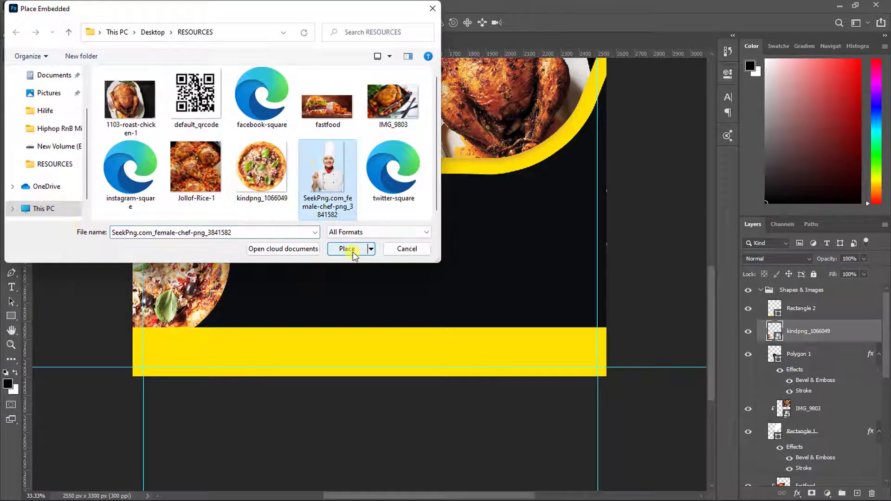
{"action": "left_click", "coordinate": [354, 252]}
- Scale the chef to about 55.26% and position her against the flyer's lower right edge, her lower body behind the yellow bar
{"action": "scroll", "coordinate": [455, 369], "scroll_direction": "up", "scroll_amount": 3}
{"action": "left_click_drag", "start_coordinate": [253, 130], "coordinate": [350, 282]}
{"action": "left_click_drag", "start_coordinate": [476, 340], "coordinate": [598, 316]}
{"action": "left_click_drag", "start_coordinate": [472, 260], "coordinate": [475, 269]}
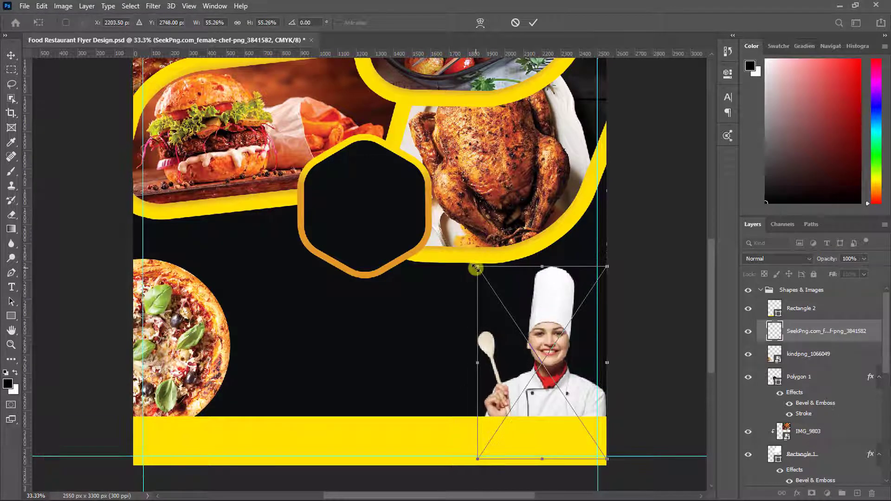
{"action": "left_click", "coordinate": [534, 23]}
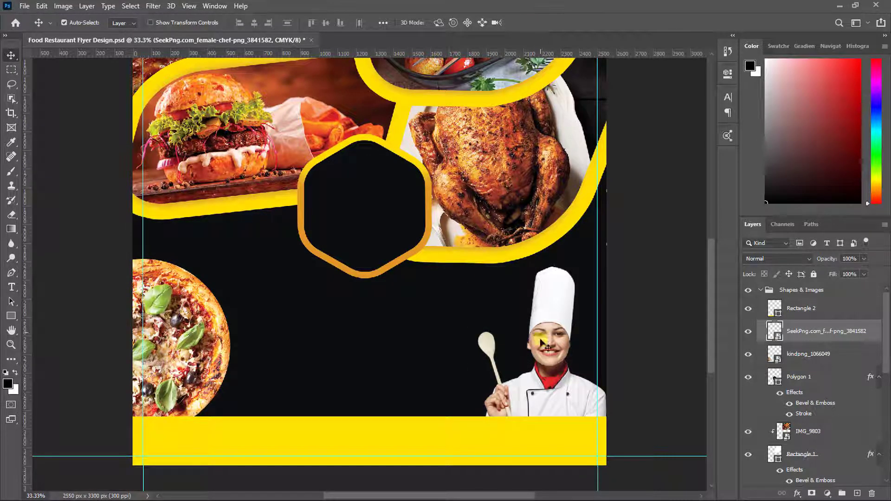
- Nudge the yellow bar down about 60 px and lower the pizza so its bottom stays tucked behind the bar
{"action": "left_click", "coordinate": [513, 435]}
{"action": "key", "text": "shift+Down"}
{"action": "key", "text": "shift+Down"}
{"action": "key", "text": "shift+Down"}
{"action": "key", "text": "shift+Down"}
{"action": "key", "text": "shift+Down"}
{"action": "key", "text": "shift+Down"}
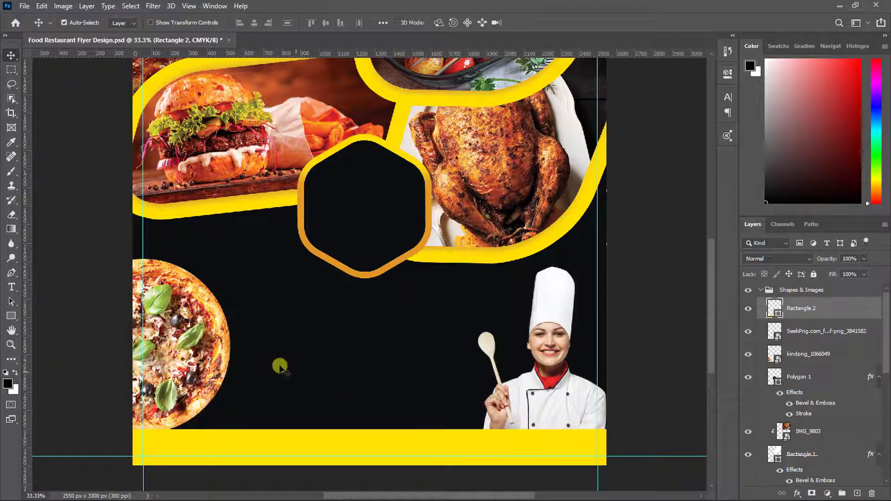
{"action": "left_click_drag", "start_coordinate": [172, 340], "coordinate": [179, 362]}
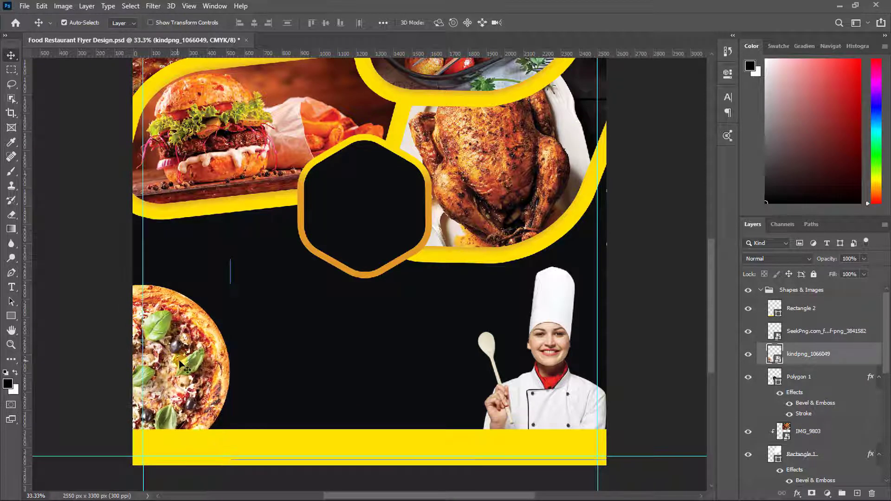
- Collapse the Shapes & Images group and create a new group above it named Social Media Links
{"action": "left_click", "coordinate": [760, 289]}
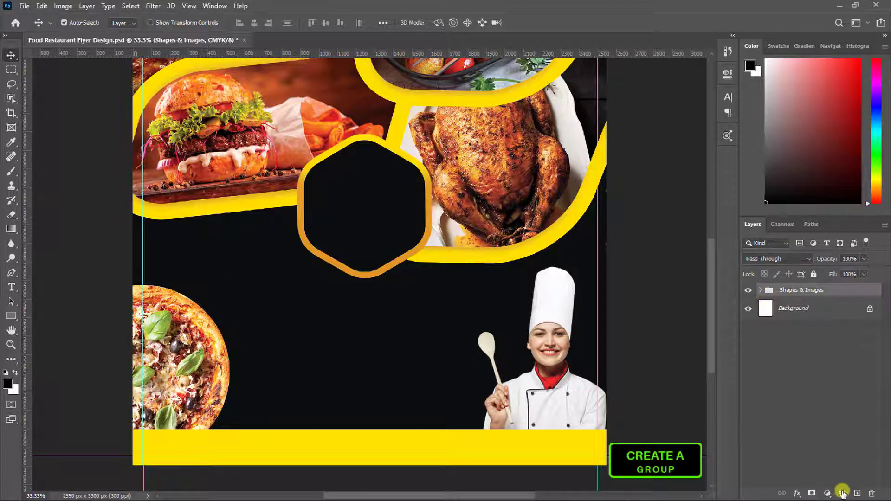
{"action": "left_click", "coordinate": [843, 494]}
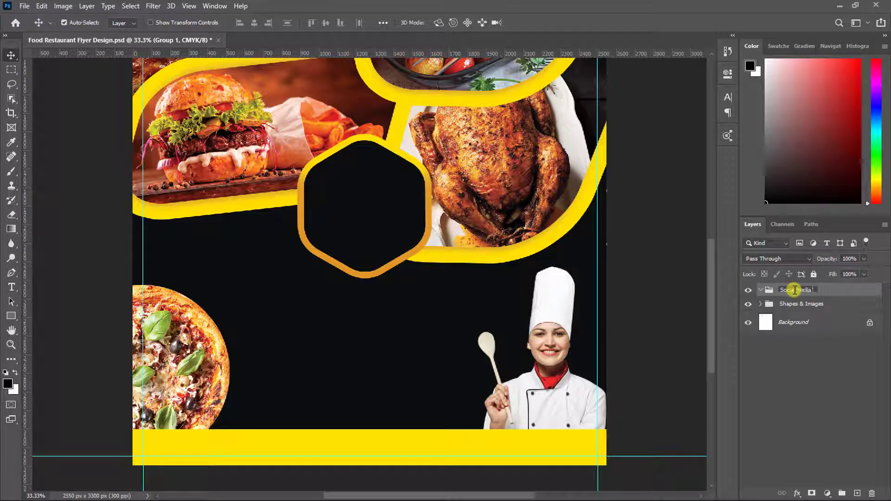
{"action": "key", "text": "Return"}
- Place the facebook-square icon as an embedded object at its default size
{"action": "left_click", "coordinate": [26, 6]}
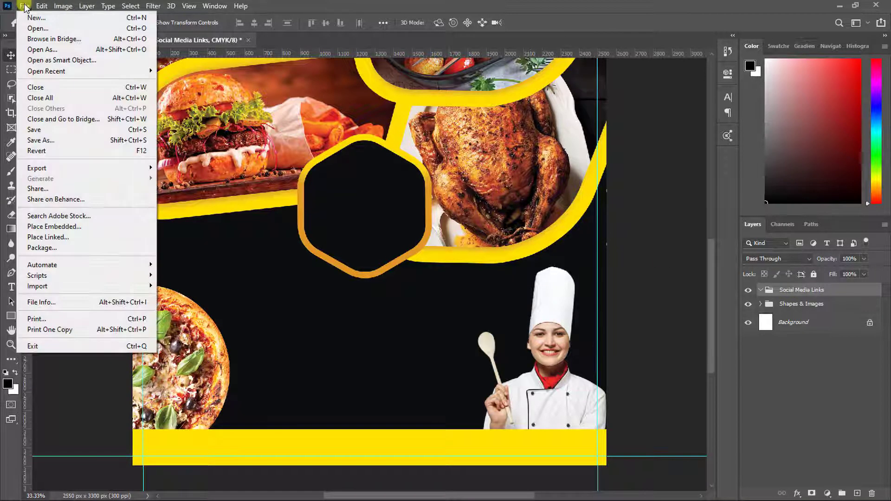
{"action": "left_click", "coordinate": [49, 226]}
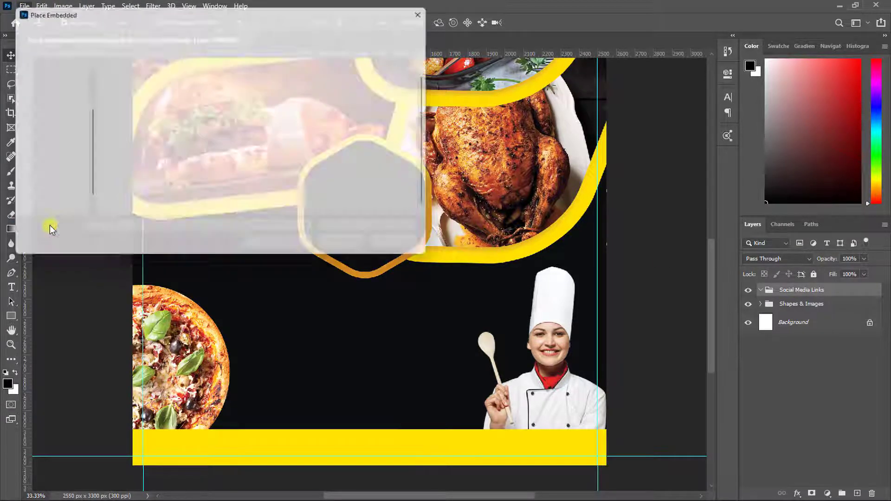
{"action": "left_click", "coordinate": [261, 98]}
{"action": "left_click", "coordinate": [342, 249]}
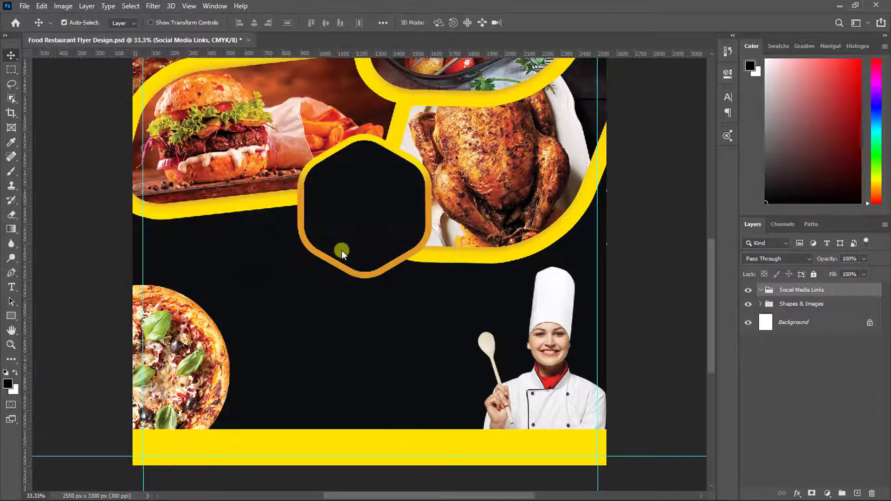
{"action": "left_click", "coordinate": [535, 23]}
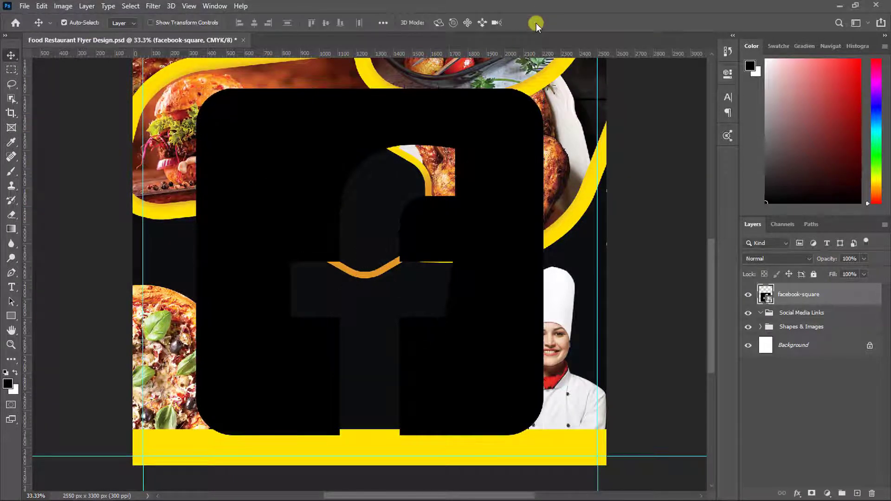
- Place the instagram-square icon as an embedded object at its default size
{"action": "left_click", "coordinate": [24, 6]}
{"action": "left_click", "coordinate": [49, 226]}
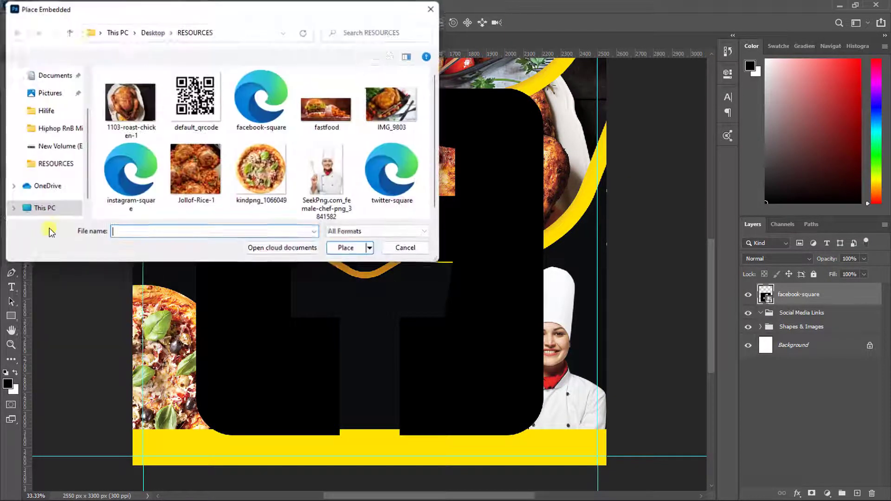
{"action": "left_click", "coordinate": [157, 169]}
{"action": "left_click", "coordinate": [347, 250]}
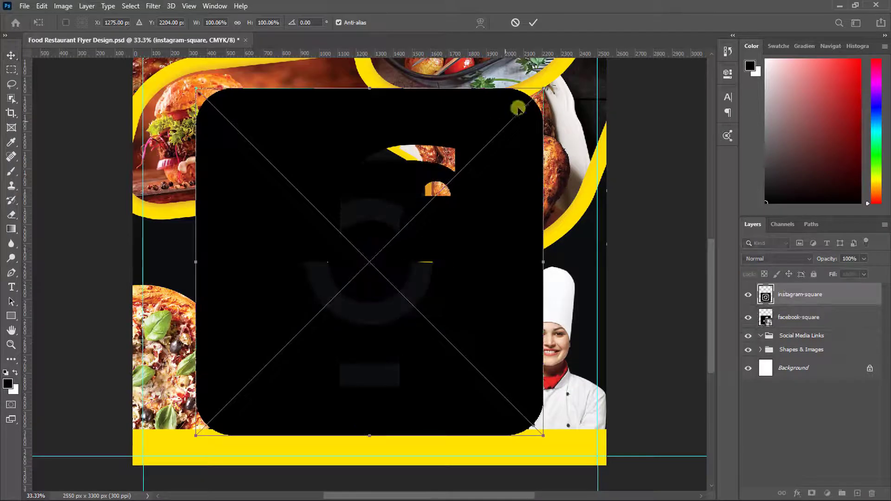
{"action": "left_click", "coordinate": [534, 22]}
- Place the twitter-square icon as an embedded object at its default size
{"action": "left_click", "coordinate": [29, 6]}
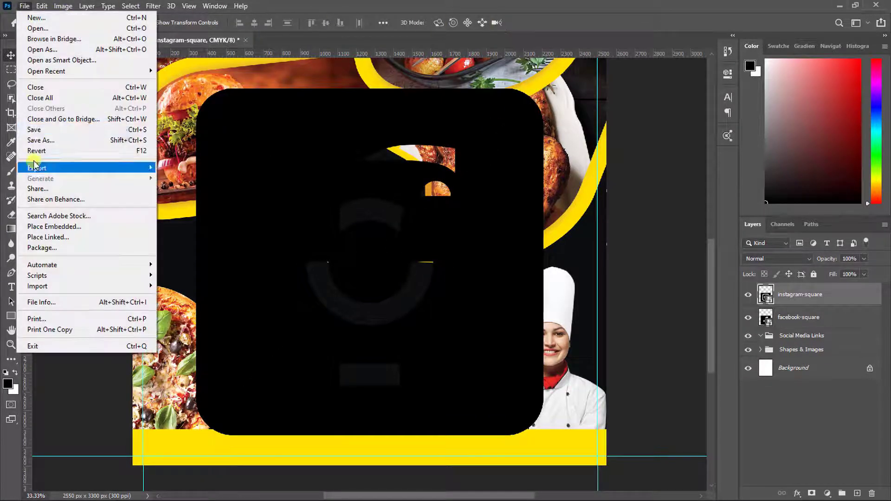
{"action": "left_click", "coordinate": [50, 225]}
{"action": "left_click", "coordinate": [389, 195]}
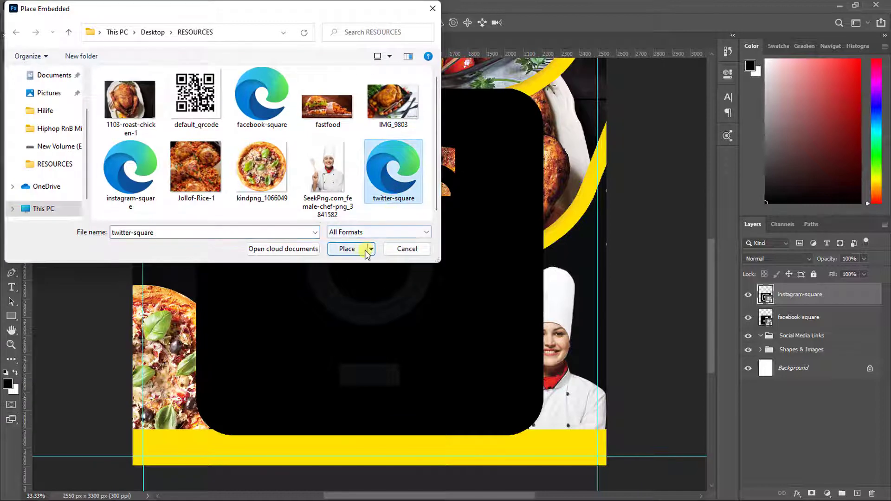
{"action": "left_click", "coordinate": [365, 247]}
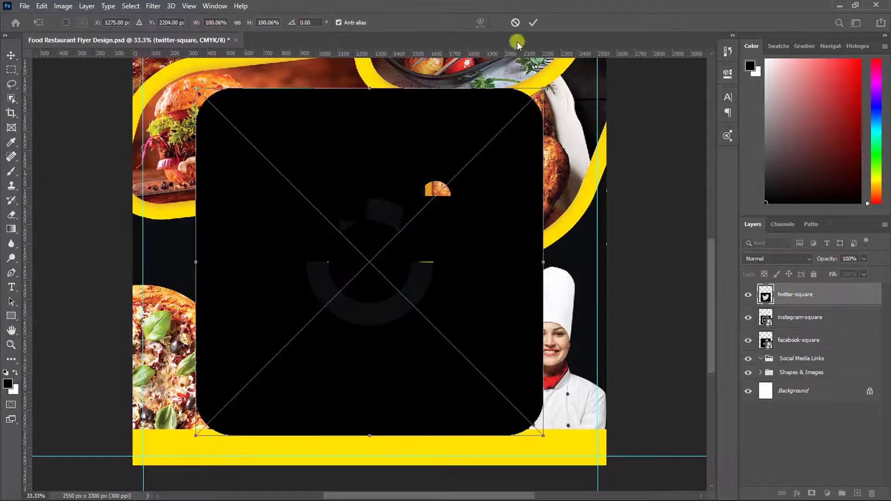
{"action": "left_click", "coordinate": [534, 22]}
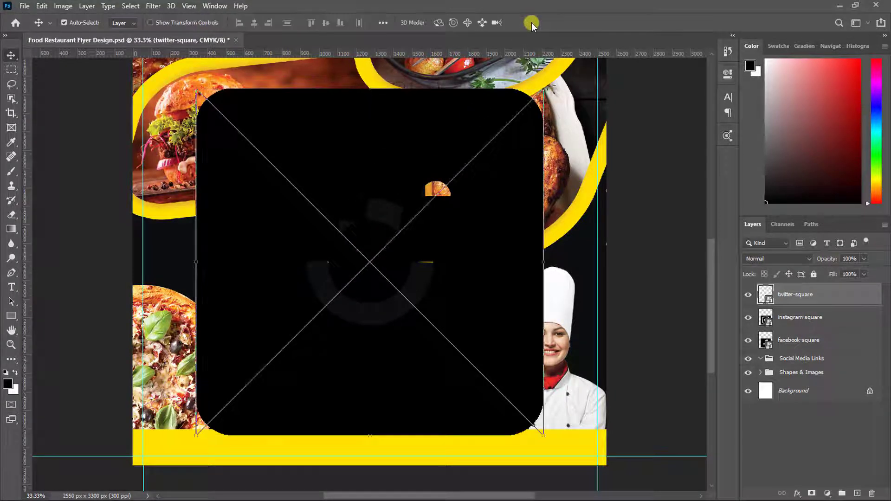
- Move the three social icon layers into the Social Media Links group and collapse the group
{"action": "left_click", "coordinate": [785, 346], "text": "shift"}
{"action": "left_click_drag", "start_coordinate": [785, 346], "coordinate": [789, 360]}
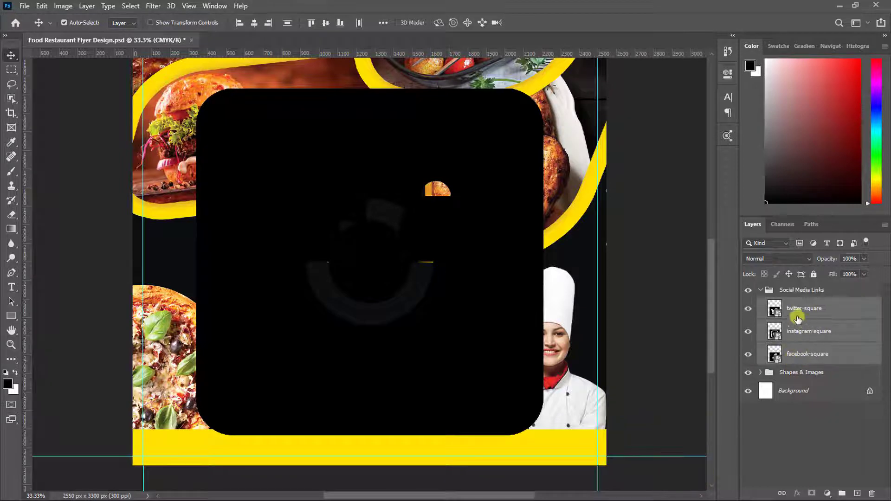
{"action": "left_click", "coordinate": [760, 292]}
- Scale the Social Media Links group down proportionally to fit inside the yellow bar and place it at the bar's horizontal centre
{"action": "key", "text": "ctrl+t"}
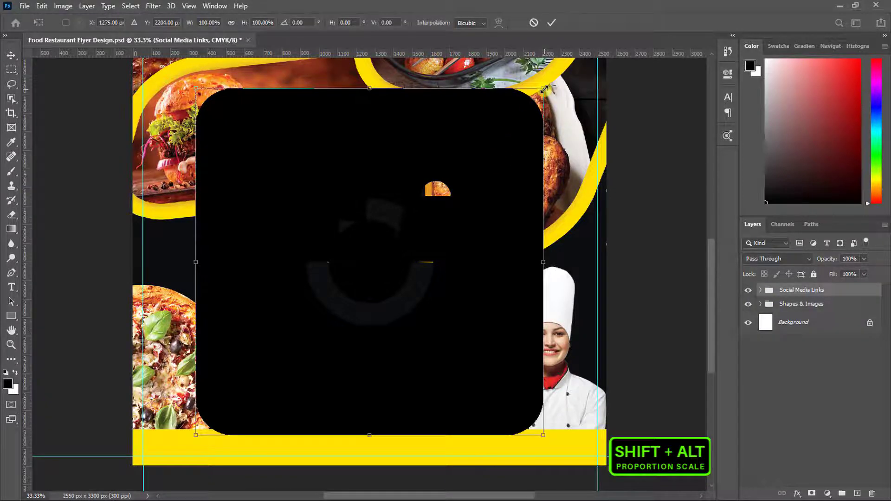
{"action": "left_click_drag", "start_coordinate": [545, 89], "coordinate": [444, 291]}
{"action": "key", "text": "ctrl+plus"}
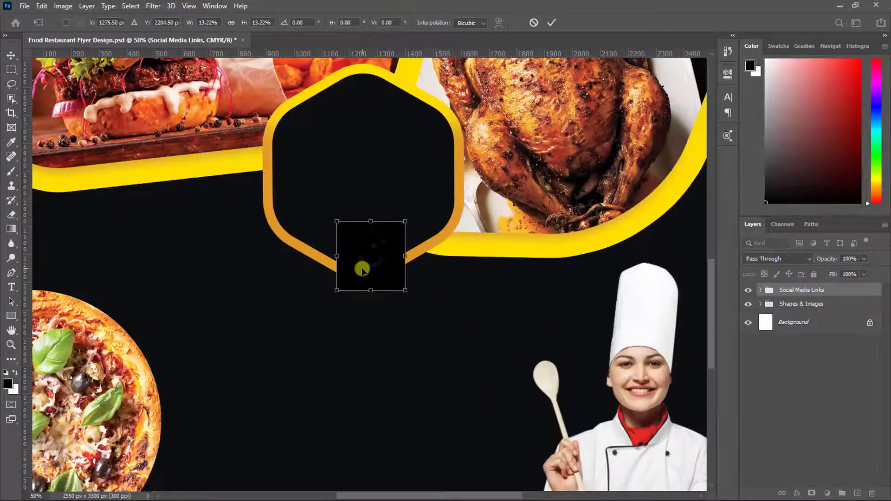
{"action": "scroll", "coordinate": [402, 274], "scroll_direction": "down", "scroll_amount": 5}
{"action": "left_click_drag", "start_coordinate": [370, 96], "coordinate": [371, 371]}
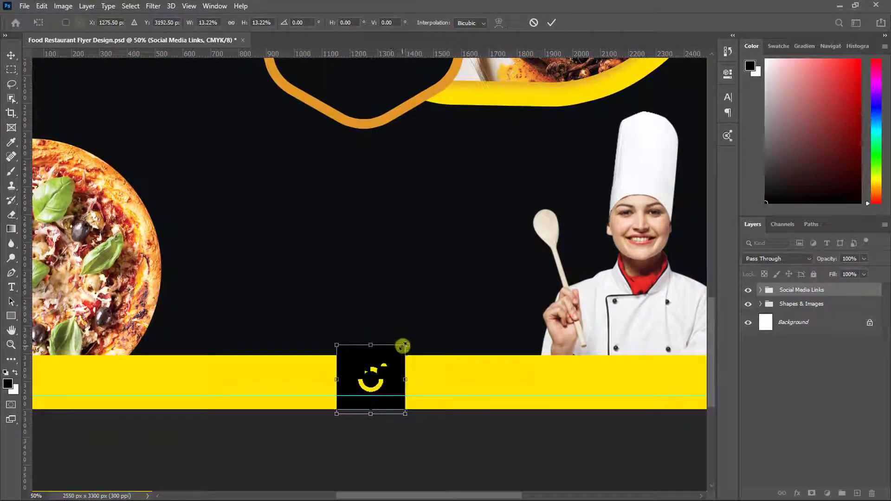
{"action": "left_click_drag", "start_coordinate": [405, 345], "coordinate": [454, 378]}
{"action": "key", "text": "Return"}
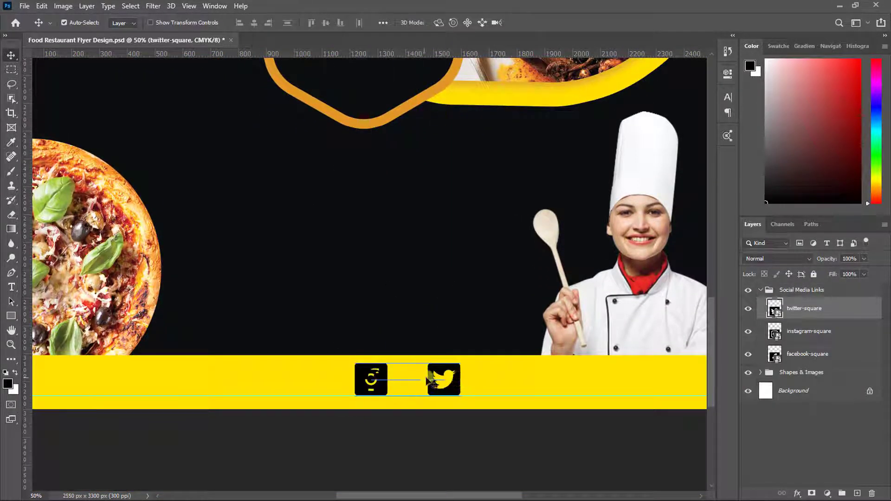
- Spread the stacked icons into an evenly spaced row on the yellow bar in the order Facebook, Instagram, Twitter
{"action": "mouse_move", "coordinate": [381, 379]}
{"action": "left_mouse_down"}
{"action": "mouse_move", "coordinate": [414, 380]}
{"action": "mouse_move", "coordinate": [364, 380]}
{"action": "left_mouse_up"}
{"action": "left_click", "coordinate": [379, 385]}
{"action": "left_click_drag", "start_coordinate": [401, 386], "coordinate": [397, 386]}
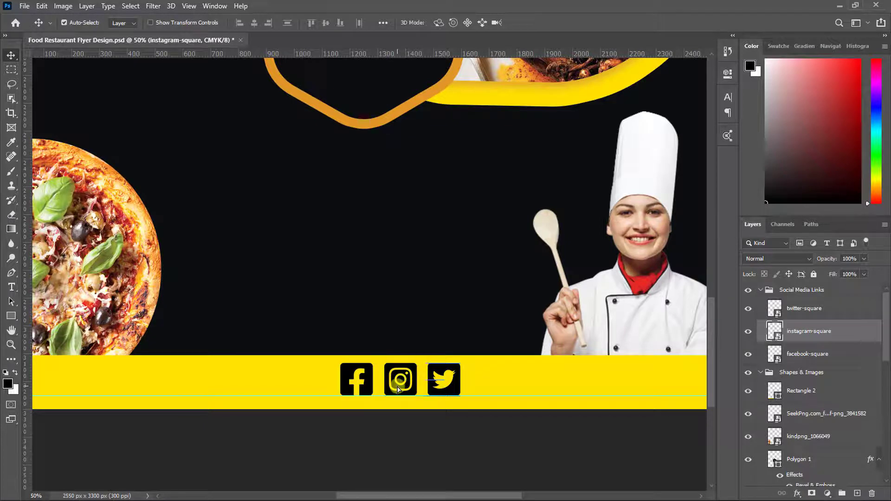
- Place the default_qrcode image as an embedded object above the twitter-square layer in the Social Media Links group
{"action": "key", "text": "ctrl+0"}
{"action": "key", "text": "ctrl+minus"}
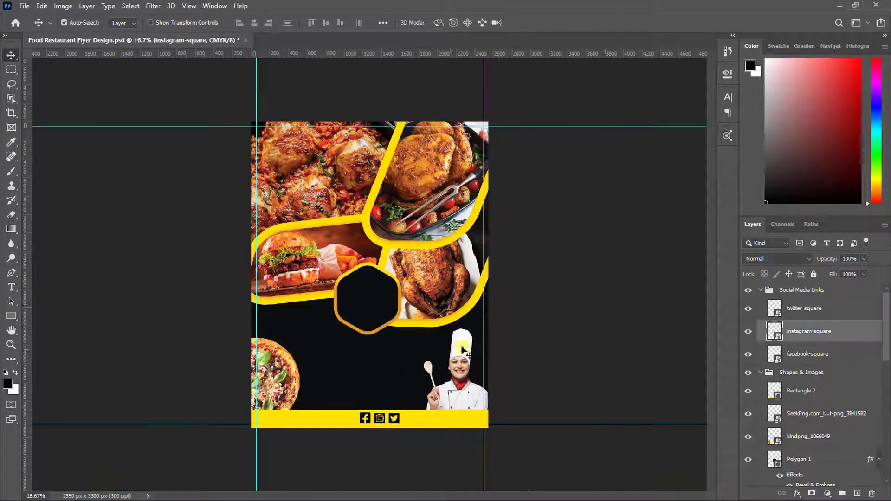
{"action": "left_click", "coordinate": [762, 290]}
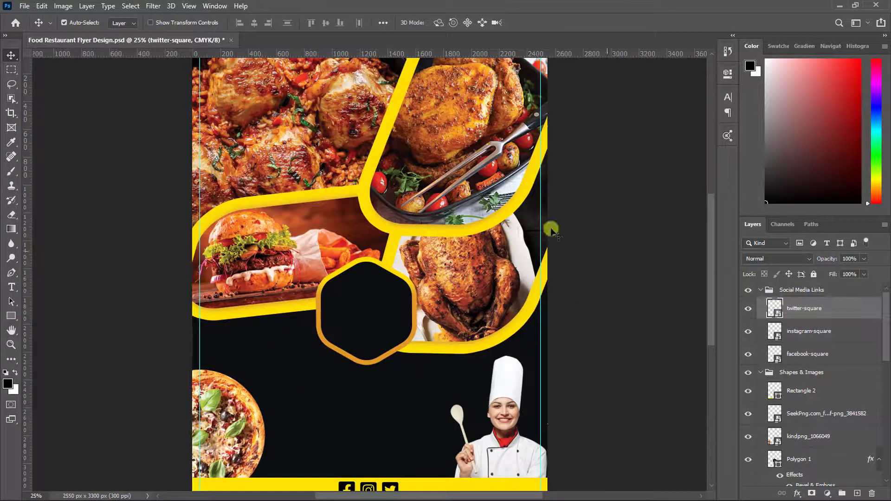
{"action": "left_click", "coordinate": [25, 6]}
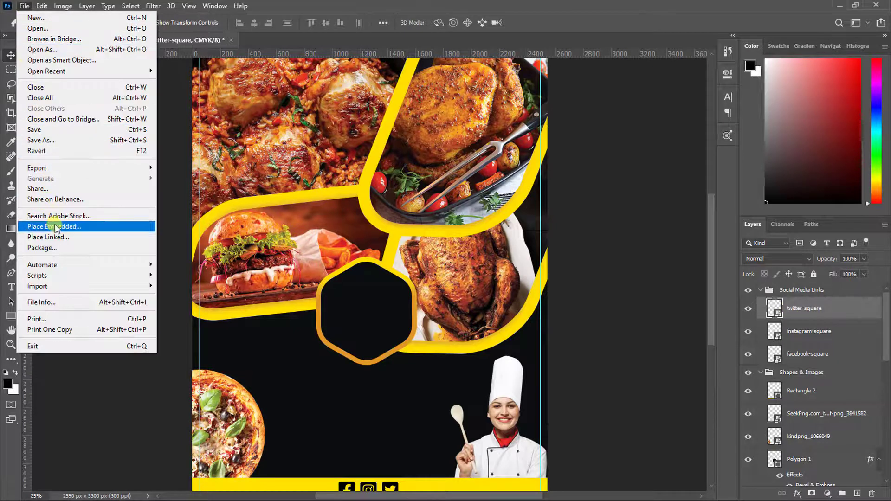
{"action": "left_click", "coordinate": [55, 227]}
{"action": "left_click", "coordinate": [203, 111]}
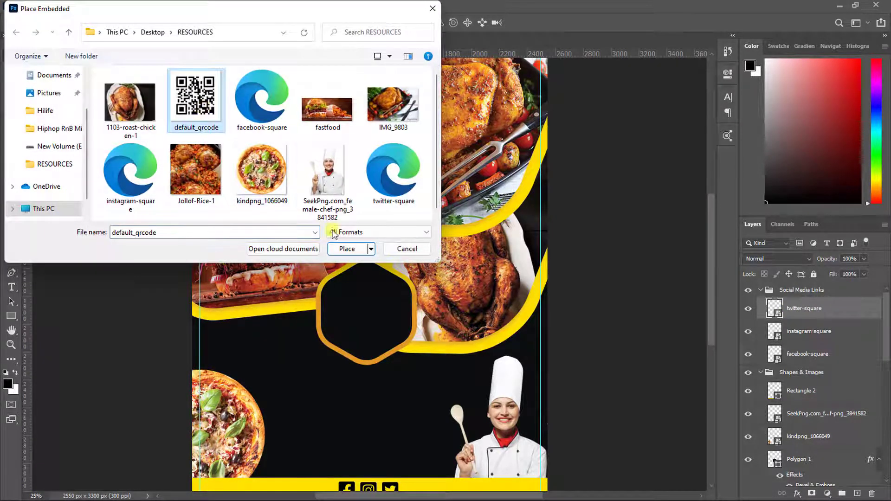
{"action": "left_click", "coordinate": [347, 249]}
- Scale the QR code to about 38.54% and position it at the flyer's lower left margin guides, overlapping the pizza and yellow bar
{"action": "scroll", "coordinate": [375, 246], "scroll_direction": "down", "scroll_amount": 3}
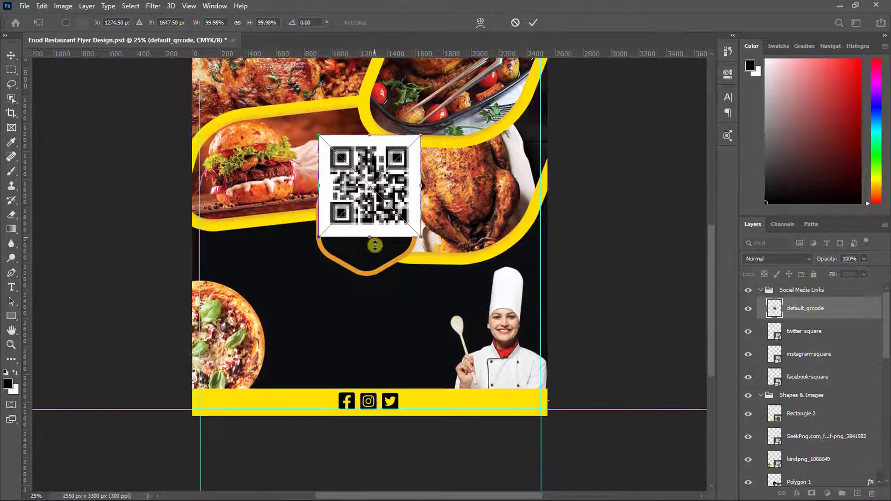
{"action": "scroll", "coordinate": [375, 245], "scroll_direction": "down", "scroll_amount": 1}
{"action": "left_click_drag", "start_coordinate": [421, 99], "coordinate": [358, 162]}
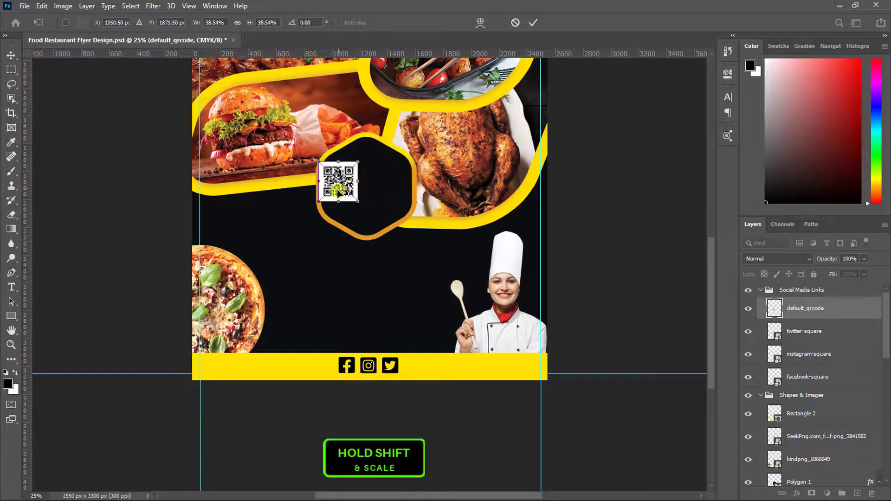
{"action": "left_click_drag", "start_coordinate": [339, 193], "coordinate": [223, 362]}
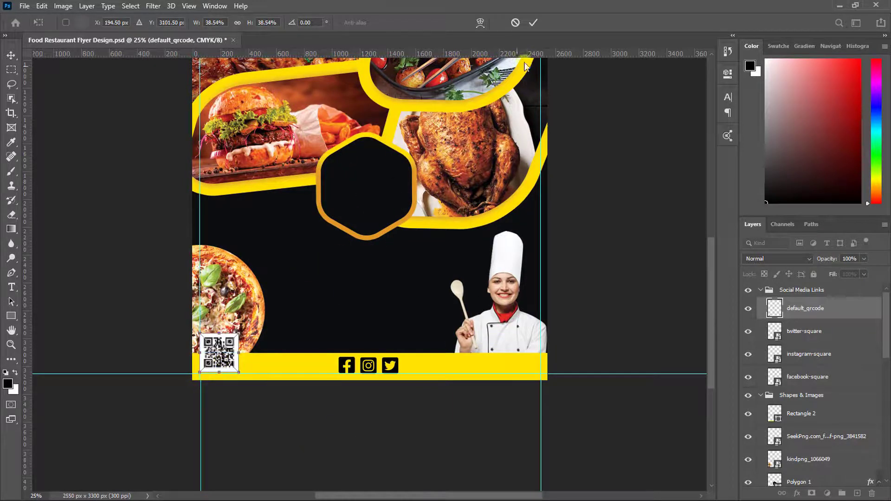
{"action": "key", "text": "Return"}
- Collapse the existing groups and create a new group named Text above Social Media Links
{"action": "left_click", "coordinate": [760, 289]}
{"action": "left_click", "coordinate": [765, 303]}
{"action": "left_click", "coordinate": [760, 304]}
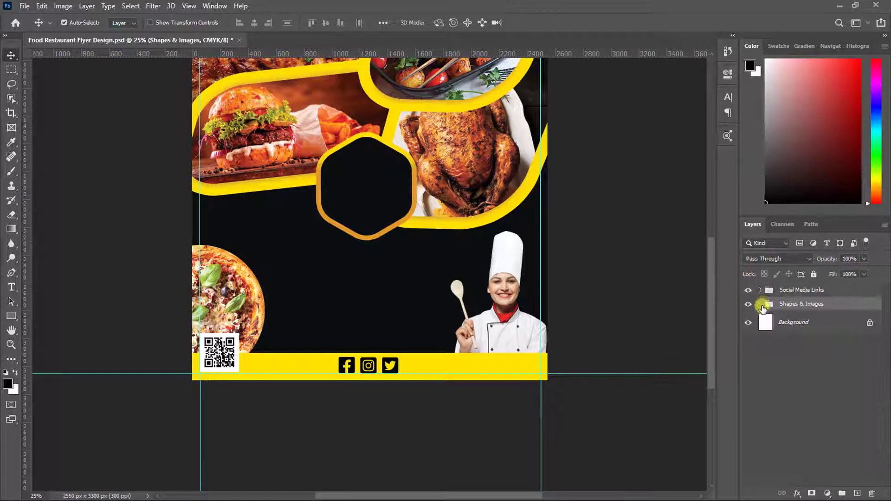
{"action": "left_click", "coordinate": [770, 290]}
{"action": "left_click", "coordinate": [842, 493]}
{"action": "double_click", "coordinate": [792, 290]}
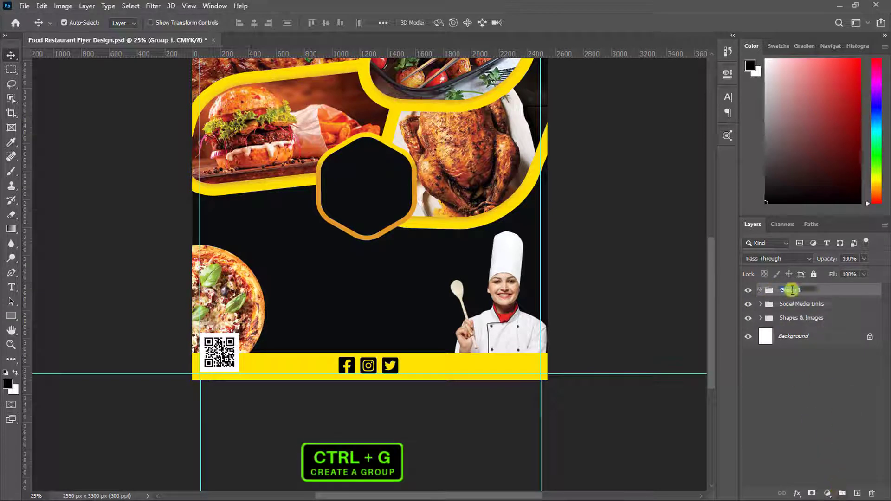
{"action": "type", "text": "Text"}
{"action": "key", "text": "Return"}
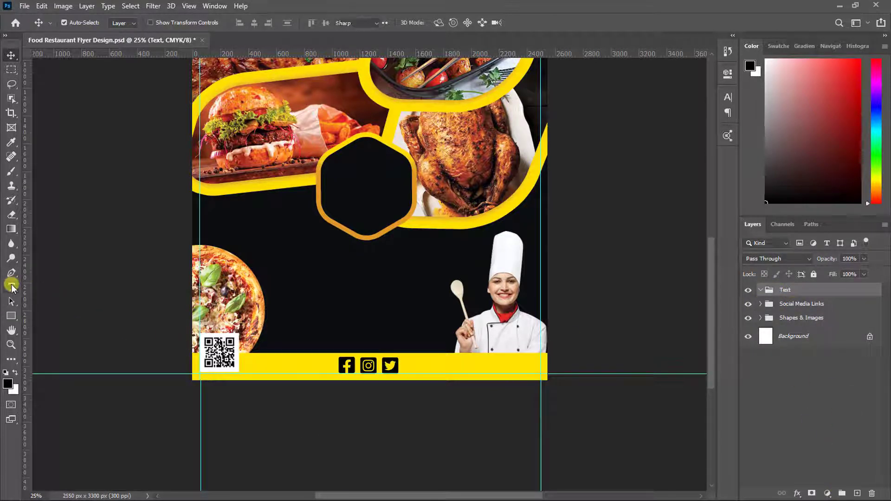
- Add the text FAST FOOD below the hexagon, using the yellow sampled from the social media bar as its colour
{"action": "left_click", "coordinate": [11, 286]}
{"action": "left_click", "coordinate": [444, 23]}
{"action": "left_click", "coordinate": [419, 369]}
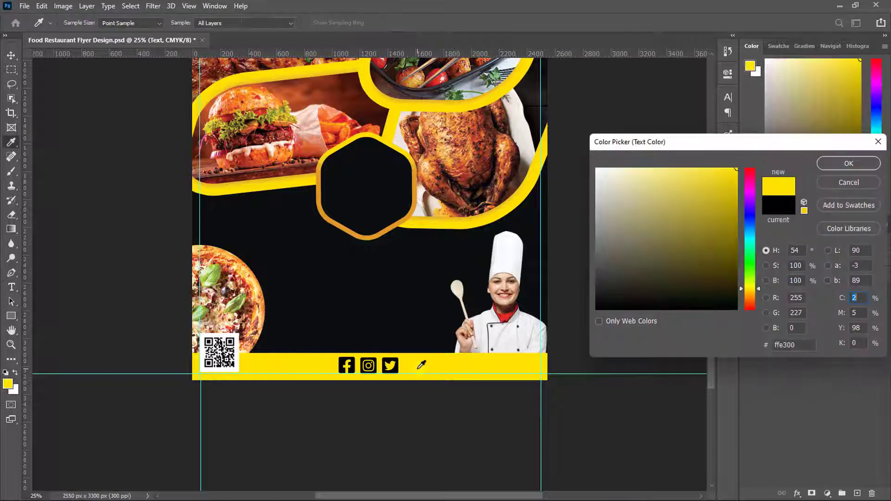
{"action": "left_click", "coordinate": [837, 157]}
{"action": "key", "text": "ctrl+plus"}
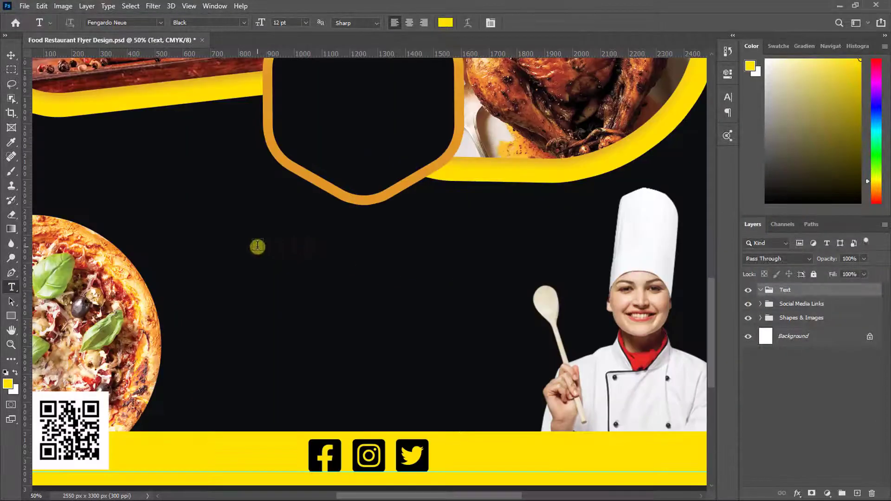
{"action": "left_click", "coordinate": [256, 246]}
{"action": "type", "text": "FAST FOOD"}
{"action": "left_click", "coordinate": [532, 23]}
- Set the FAST FOOD text to 50 pt with a tracking of 50
{"action": "left_click", "coordinate": [728, 97]}
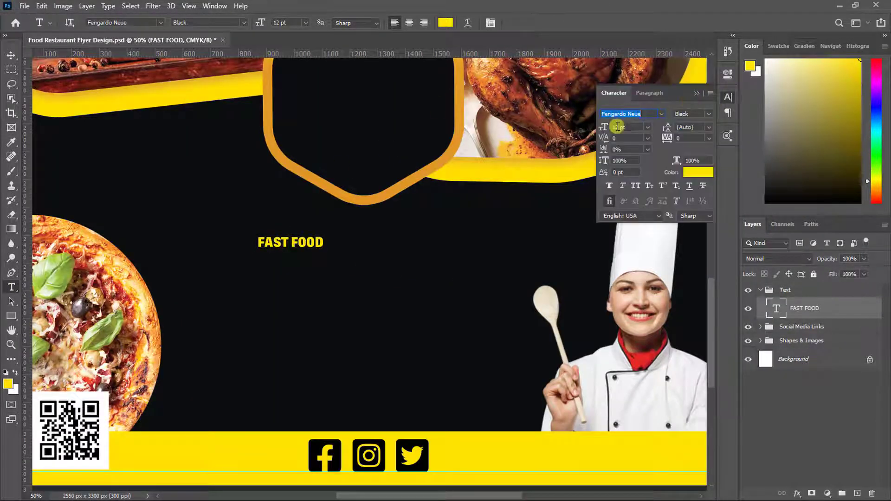
{"action": "left_click", "coordinate": [603, 129]}
{"action": "key", "text": "Return"}
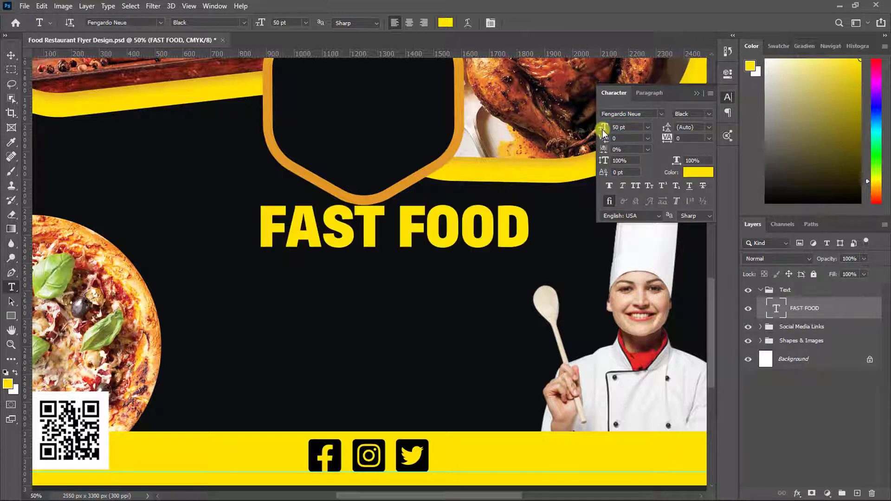
{"action": "left_click", "coordinate": [709, 137]}
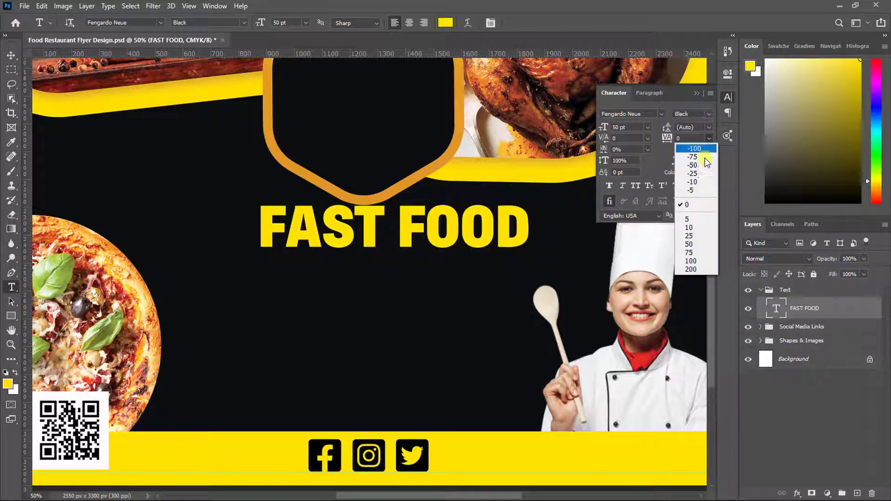
{"action": "left_click", "coordinate": [697, 245]}
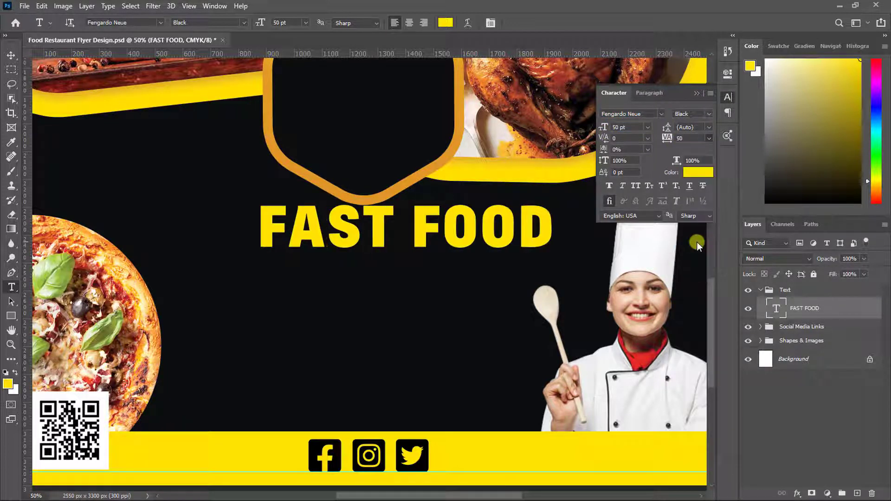
{"action": "left_click", "coordinate": [696, 93]}
- Centre FAST FOOD below the hexagon and create a duplicate text line beneath it reading RESTAURANT
{"action": "key", "text": "v"}
{"action": "left_click_drag", "start_coordinate": [455, 228], "coordinate": [408, 292]}
{"action": "key", "text": "ctrl+j"}
{"action": "double_click", "coordinate": [407, 292]}
{"action": "type", "text": "RESTAURANT"}
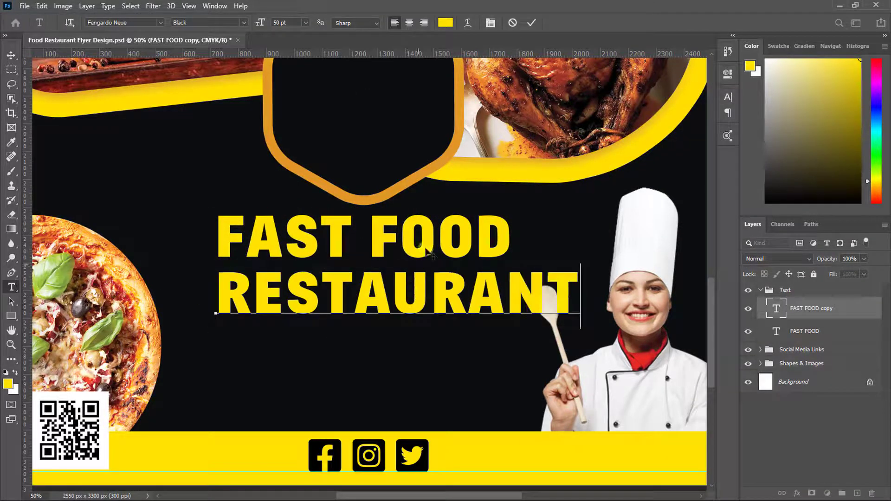
{"action": "left_click", "coordinate": [528, 21]}
- Change the RESTAURANT text colour to white (ffffff)
{"action": "key", "text": "v"}
{"action": "left_click", "coordinate": [728, 96]}
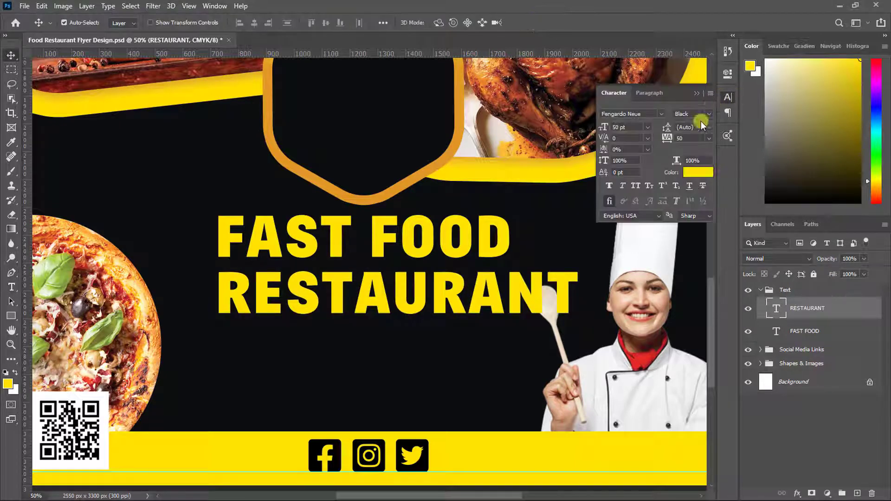
{"action": "left_click", "coordinate": [701, 123]}
{"action": "mouse_move", "coordinate": [695, 174]}
{"action": "left_mouse_down"}
{"action": "mouse_move", "coordinate": [635, 181]}
{"action": "mouse_move", "coordinate": [598, 169]}
{"action": "left_mouse_up"}
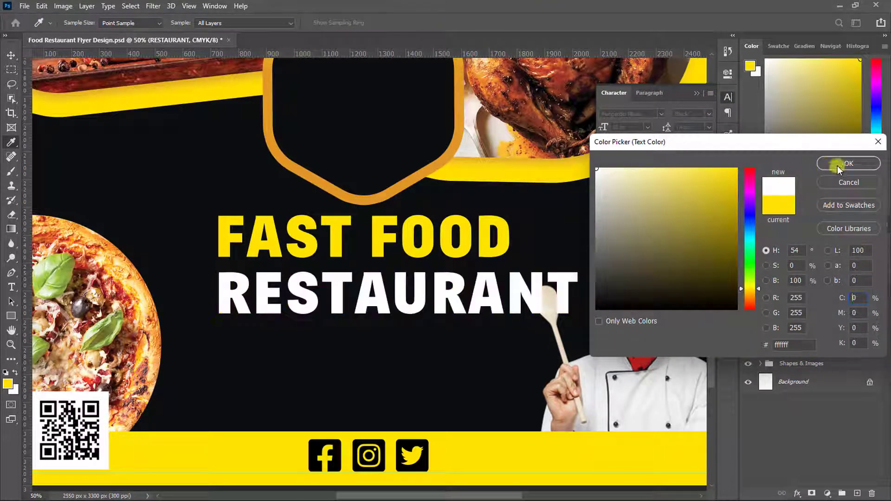
{"action": "left_click", "coordinate": [838, 165]}
- Set RESTAURANT to the Regular style with faux bold, 38 pt size and tracking 0
{"action": "left_click", "coordinate": [708, 136]}
{"action": "left_click", "coordinate": [702, 203]}
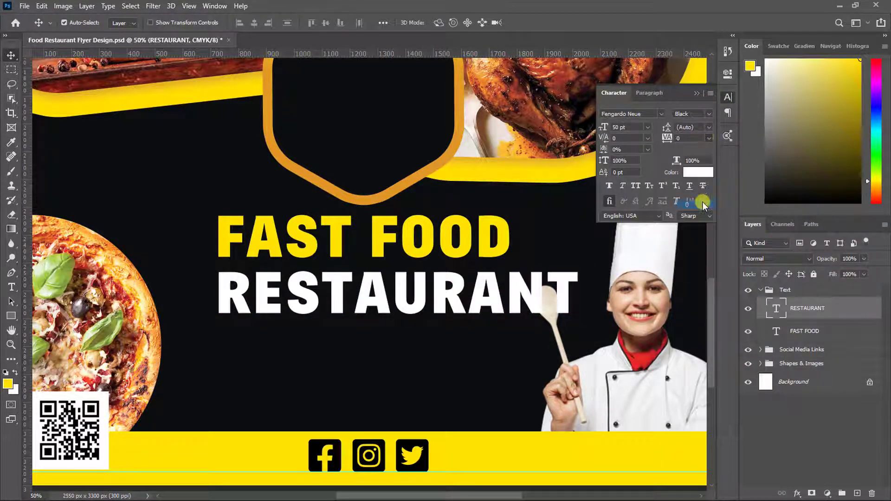
{"action": "left_click", "coordinate": [609, 186]}
{"action": "left_click_drag", "start_coordinate": [600, 134], "coordinate": [526, 175]}
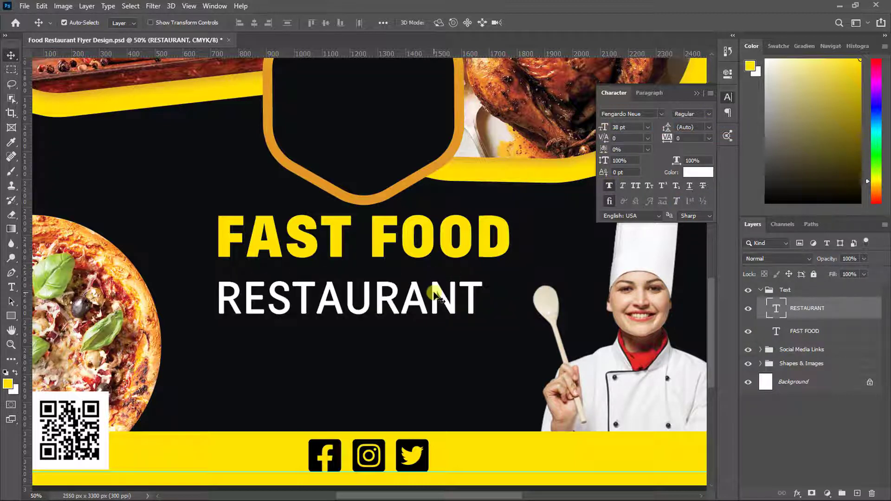
- Centre RESTAURANT closely under FAST FOOD and scale it proportionally to about 85.49%
{"action": "left_click_drag", "start_coordinate": [436, 294], "coordinate": [462, 279]}
{"action": "key", "text": "ctrl+t"}
{"action": "left_click_drag", "start_coordinate": [511, 309], "coordinate": [470, 307]}
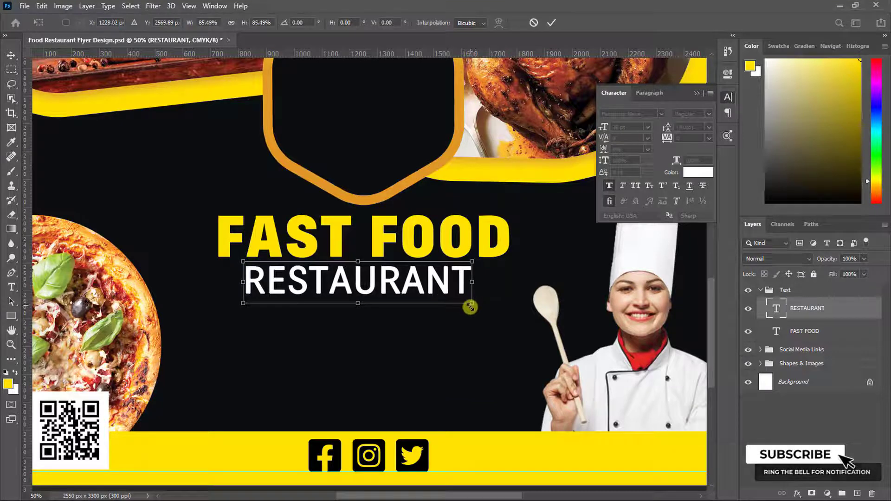
{"action": "left_click", "coordinate": [551, 22]}
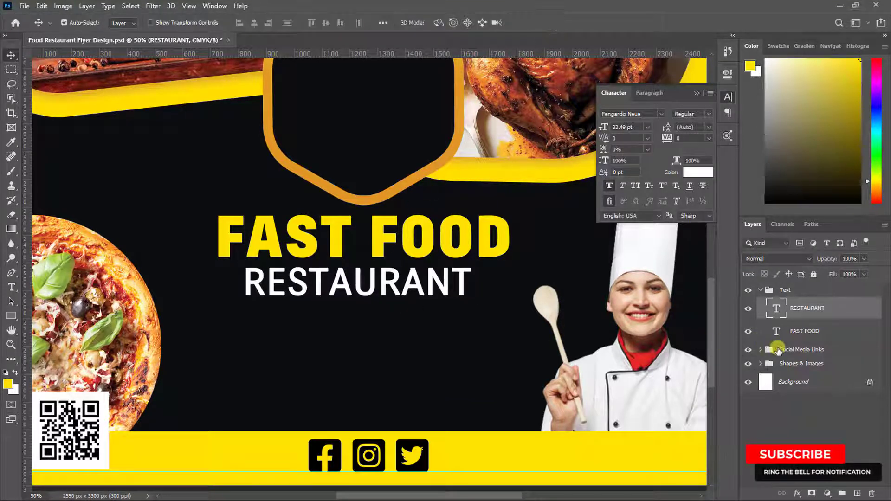
- Create a new empty layer above default_qrcode in the Social Media Links group
{"action": "left_click", "coordinate": [761, 350]}
{"action": "left_click", "coordinate": [801, 369]}
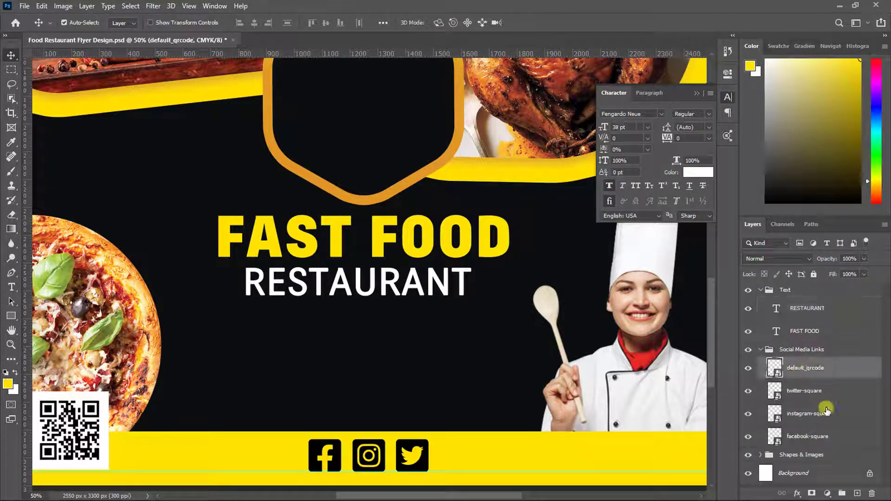
{"action": "left_click", "coordinate": [859, 493]}
{"action": "left_click", "coordinate": [698, 93]}
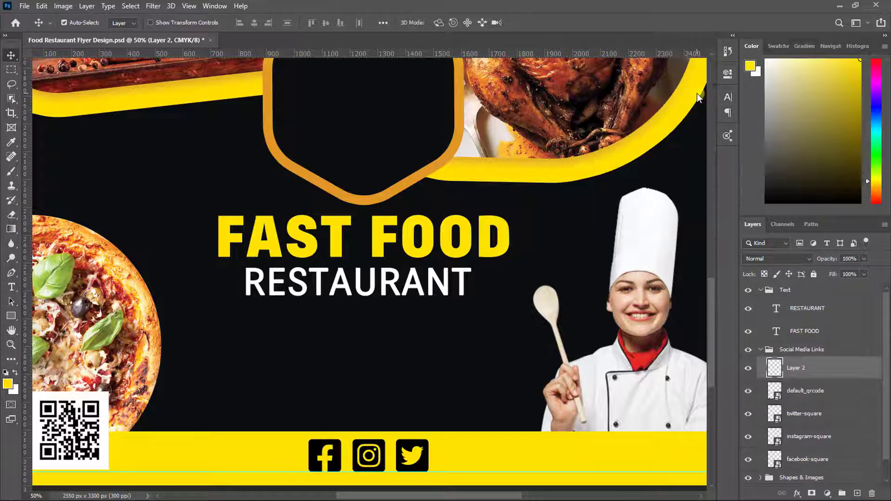
- Choose the DryBrush7 preset for the Brush tool
{"action": "left_click", "coordinate": [13, 172]}
{"action": "right_click", "coordinate": [13, 172]}
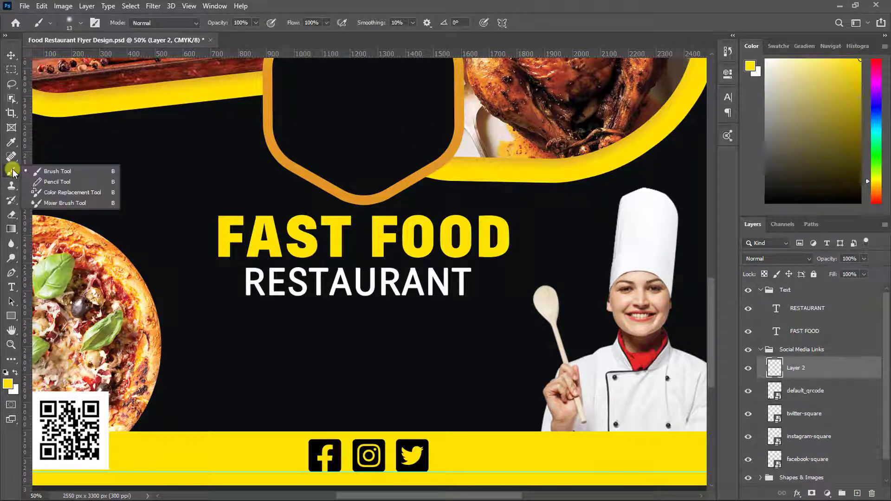
{"action": "left_click", "coordinate": [57, 170]}
{"action": "scroll", "coordinate": [80, 27], "scroll_direction": "down", "scroll_amount": 1}
{"action": "left_click", "coordinate": [80, 23]}
{"action": "scroll", "coordinate": [71, 134], "scroll_direction": "down", "scroll_amount": 5}
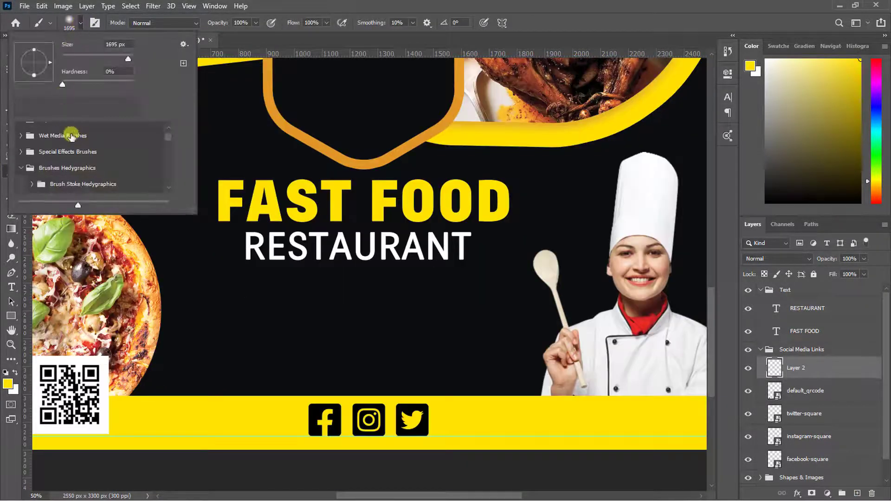
{"action": "scroll", "coordinate": [71, 136], "scroll_direction": "up", "scroll_amount": 3}
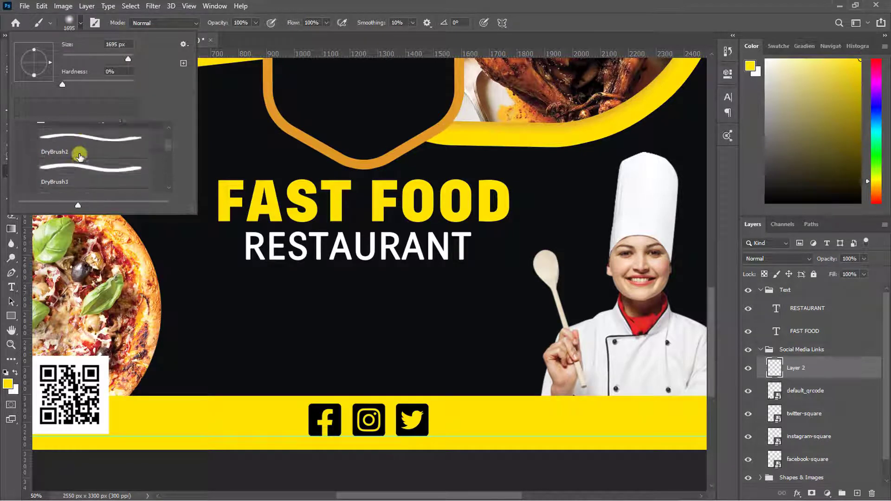
{"action": "scroll", "coordinate": [83, 139], "scroll_direction": "down", "scroll_amount": 6}
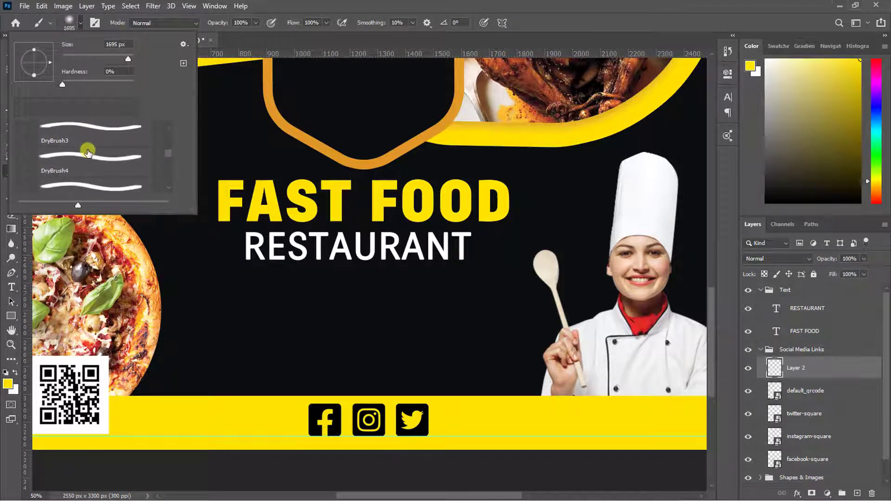
{"action": "left_click", "coordinate": [91, 148]}
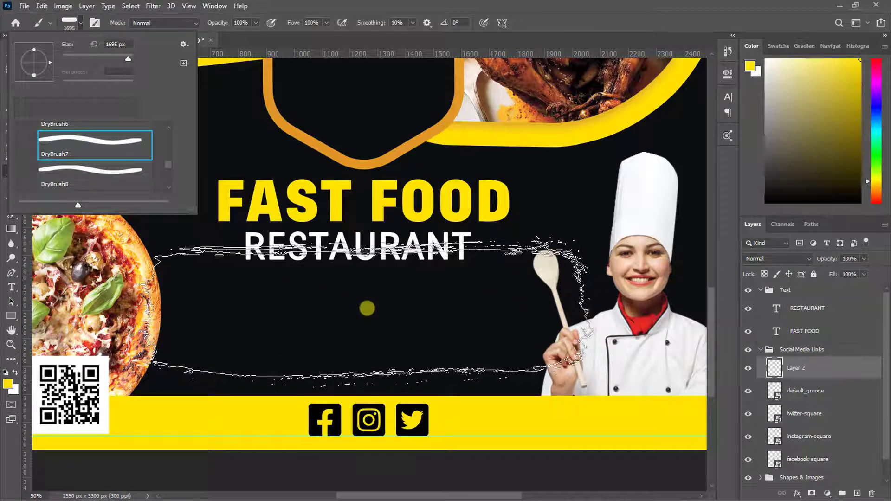
- Reduce the brush size to about 611 px and stamp one yellow brush mark below RESTAURANT
{"action": "mouse_move", "coordinate": [367, 308]}
{"action": "left_mouse_down"}
{"action": "mouse_move", "coordinate": [227, 350]}
{"action": "mouse_move", "coordinate": [158, 351]}
{"action": "left_mouse_up"}
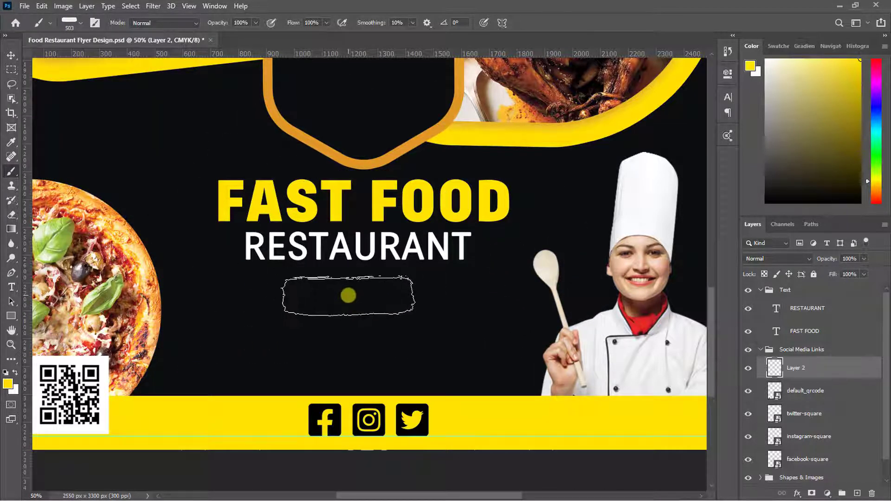
{"action": "mouse_move", "coordinate": [348, 295]}
{"action": "left_mouse_down"}
{"action": "mouse_move", "coordinate": [364, 294]}
{"action": "mouse_move", "coordinate": [352, 294]}
{"action": "left_mouse_up"}
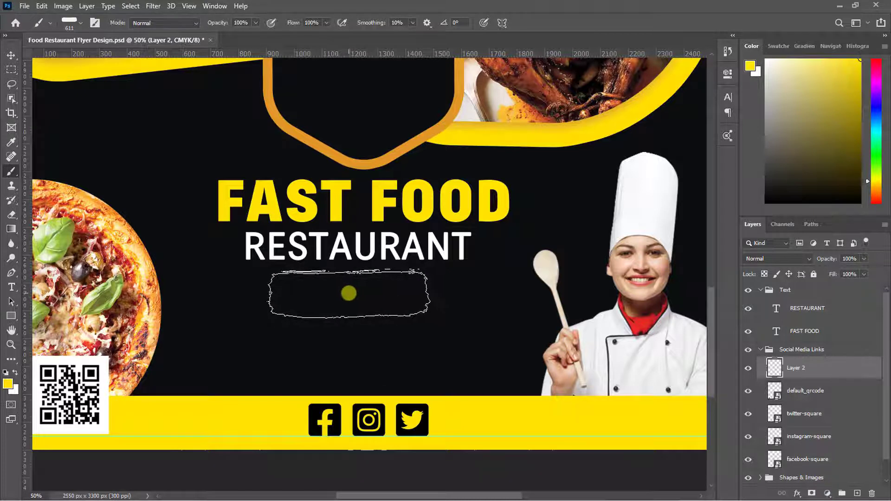
{"action": "left_click", "coordinate": [349, 293]}
- Stretch the yellow brush mark to about 177.78% width, flatten it into a thin strip and nudge it up under RESTAURANT
{"action": "key", "text": "ctrl+t"}
{"action": "left_click_drag", "start_coordinate": [431, 295], "coordinate": [500, 293]}
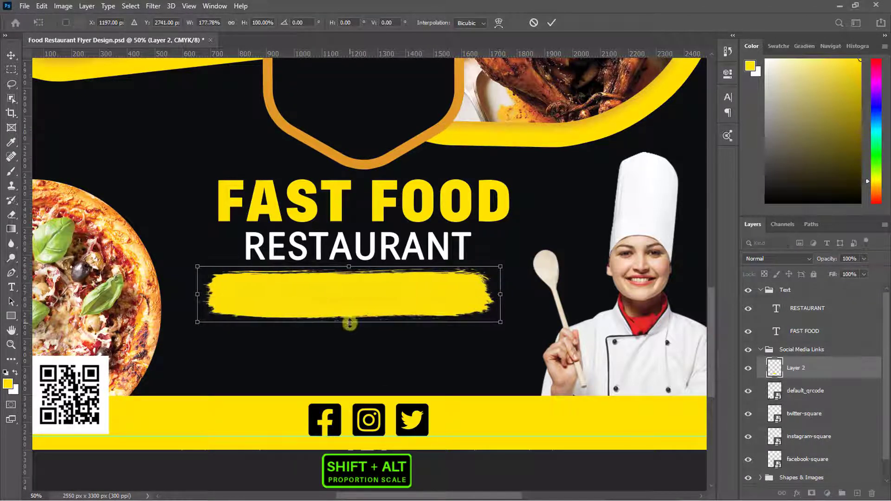
{"action": "left_click_drag", "start_coordinate": [349, 322], "coordinate": [357, 295]}
{"action": "key", "text": "Return"}
{"action": "key", "text": "Up"}
{"action": "key", "text": "Up"}
{"action": "key", "text": "Up"}
{"action": "key", "text": "Up"}
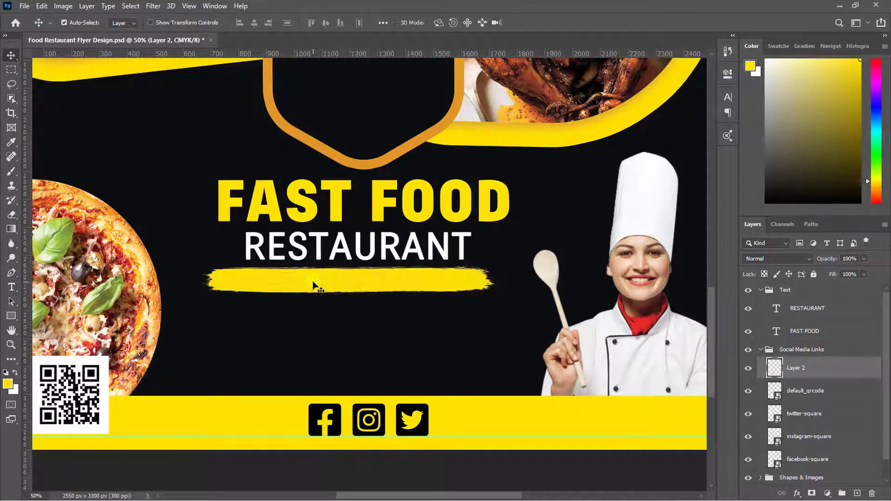
- Duplicate the RESTAURANT text onto the yellow brush strip and colour the copy black (000000)
{"action": "left_click", "coordinate": [328, 257]}
{"action": "key", "text": "ctrl+j"}
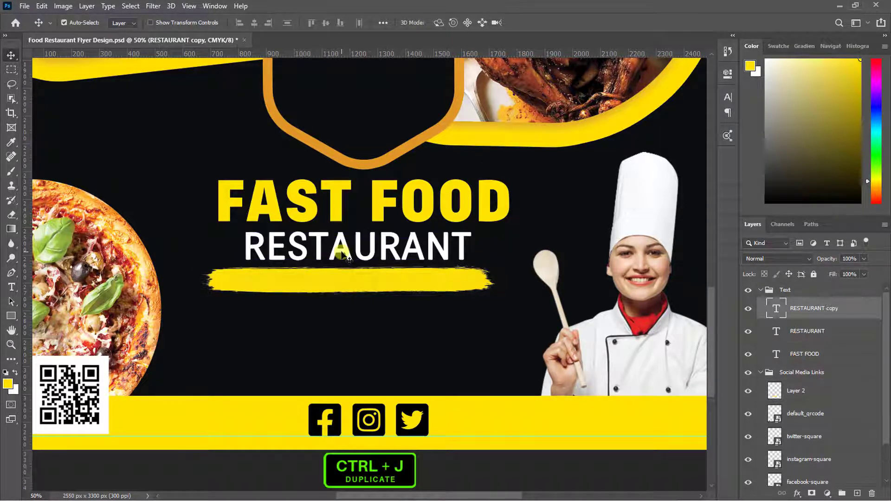
{"action": "left_click_drag", "start_coordinate": [338, 249], "coordinate": [333, 288]}
{"action": "left_click", "coordinate": [727, 98]}
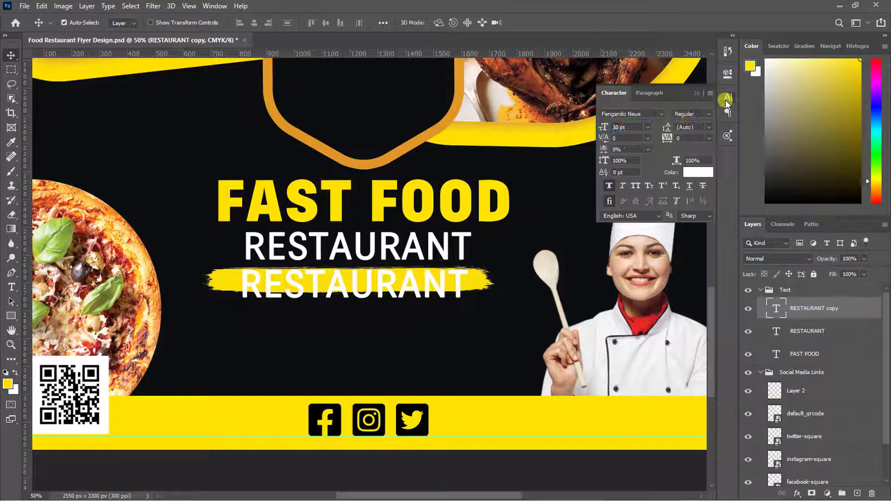
{"action": "left_click", "coordinate": [692, 174]}
{"action": "left_click", "coordinate": [608, 311]}
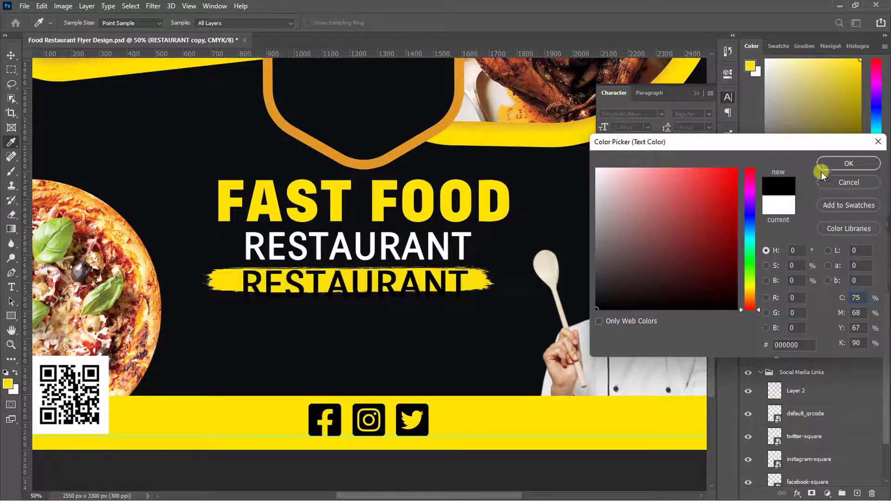
{"action": "left_click", "coordinate": [846, 164]}
- Switch the black RESTAURANT copy to the Black style without faux bold and scale it to about 49.31%
{"action": "left_click", "coordinate": [609, 186]}
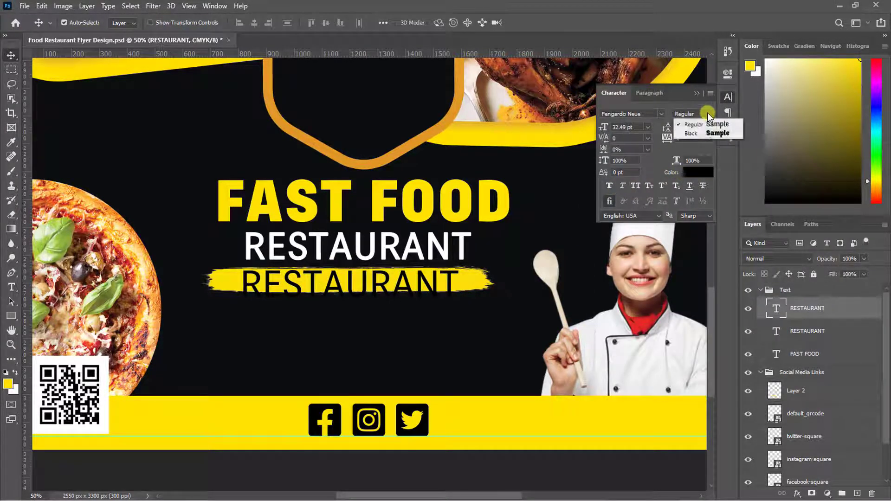
{"action": "left_click", "coordinate": [705, 133]}
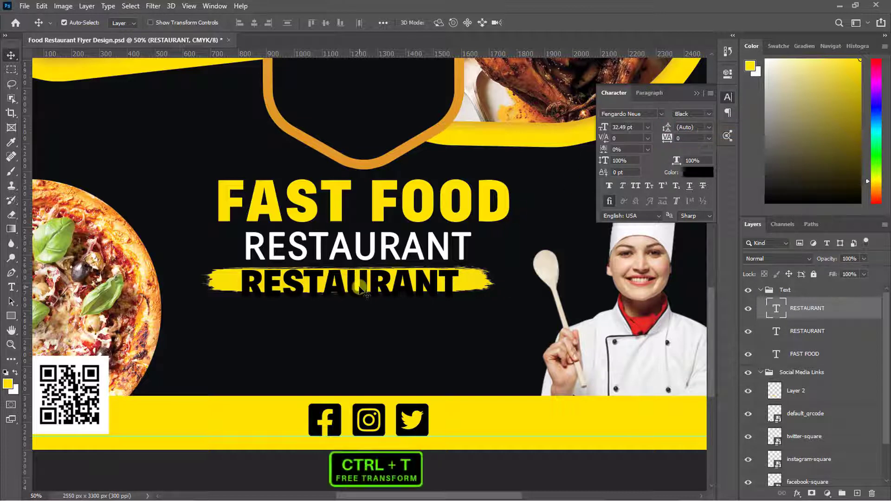
{"action": "key", "text": "ctrl+t"}
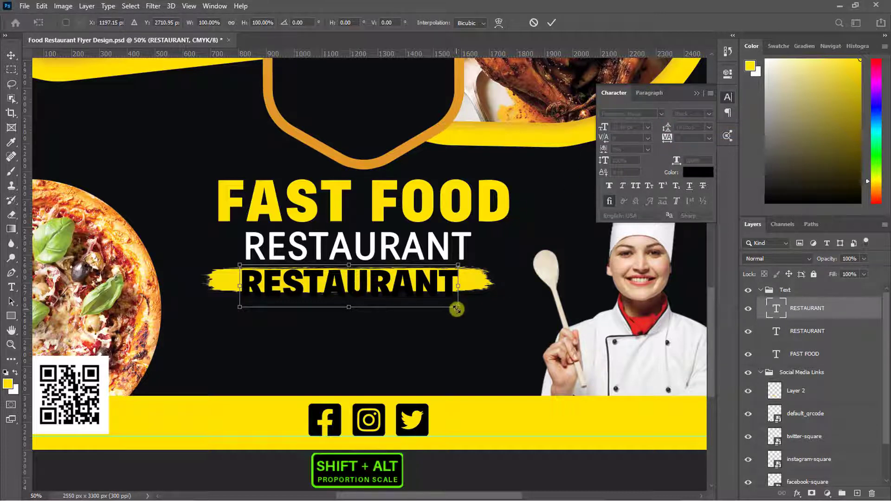
{"action": "left_click_drag", "start_coordinate": [456, 308], "coordinate": [389, 285]}
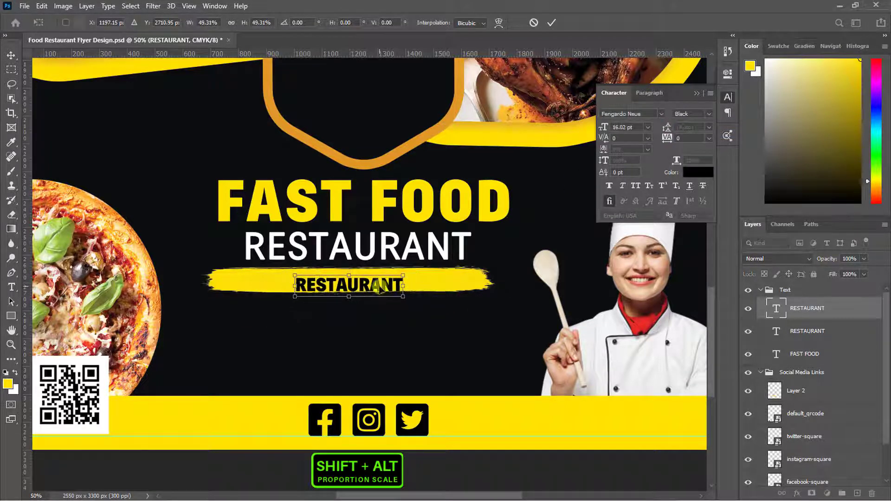
- Replace the copy's text with YOU DESERVE THE BEST ALWAYS! and scale it to about 12 pt, centred on the brush strip
{"action": "double_click", "coordinate": [377, 280]}
{"action": "type", "text": "YOU DESERVE THE BEST ALWAYS"}
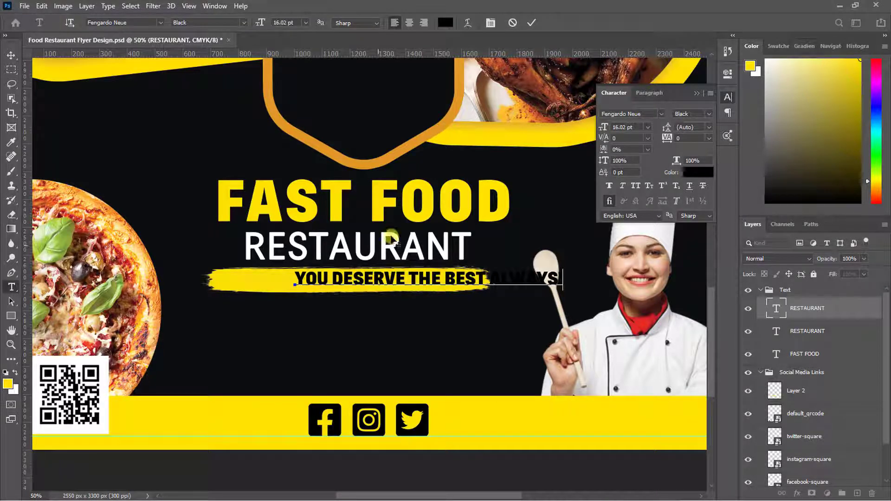
{"action": "left_click", "coordinate": [530, 22]}
{"action": "key", "text": "ctrl+t"}
{"action": "left_click_drag", "start_coordinate": [531, 288], "coordinate": [457, 289]}
{"action": "left_click", "coordinate": [551, 23]}
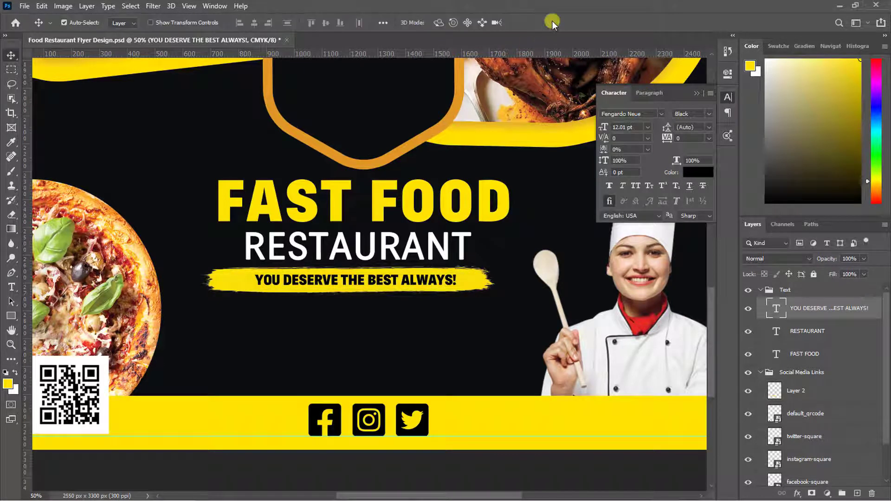
- Add a white paragraph text box under the brush strip and fill it with Lorem ipsum placeholder text
{"action": "left_click", "coordinate": [12, 287]}
{"action": "left_click", "coordinate": [13, 288]}
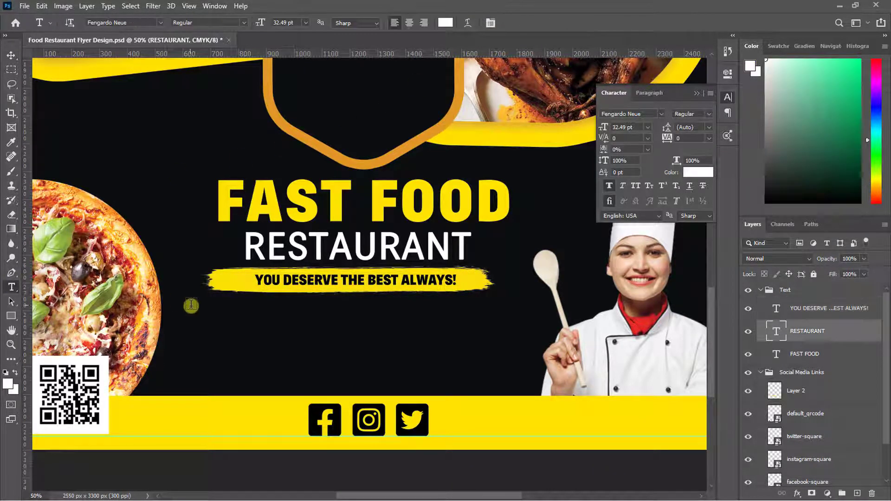
{"action": "left_click_drag", "start_coordinate": [215, 308], "coordinate": [486, 348]}
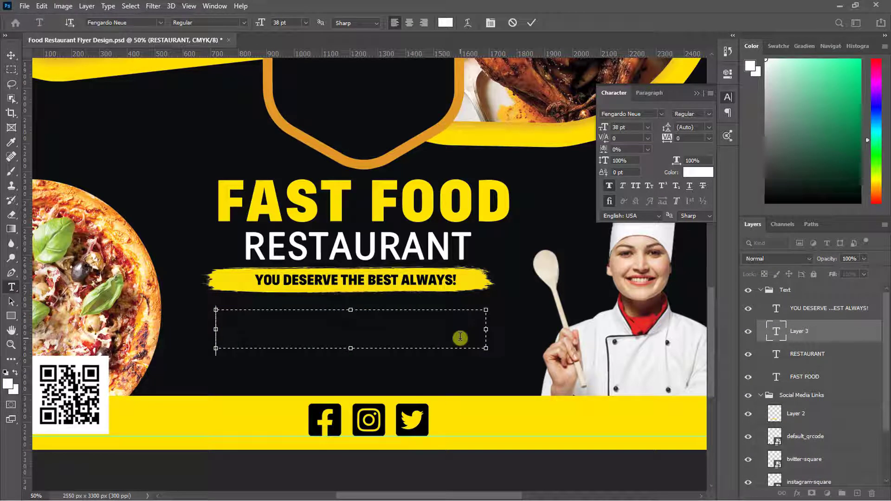
{"action": "left_click", "coordinate": [108, 6]}
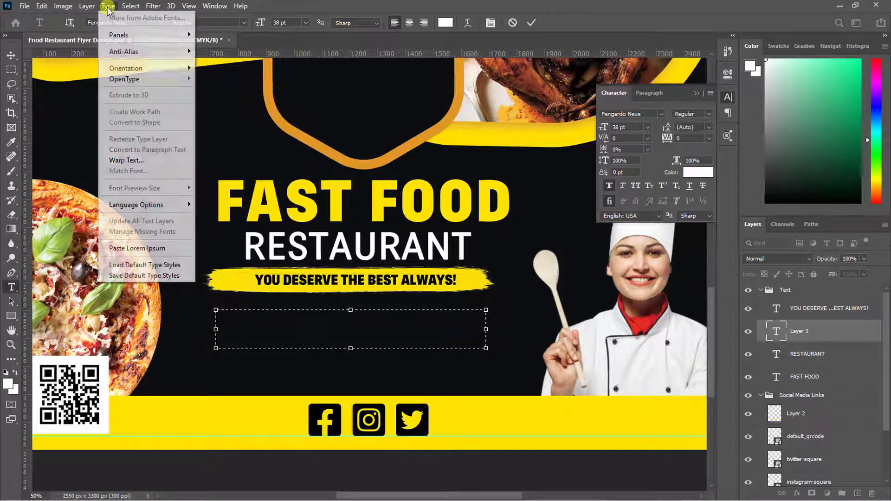
{"action": "left_click", "coordinate": [149, 250]}
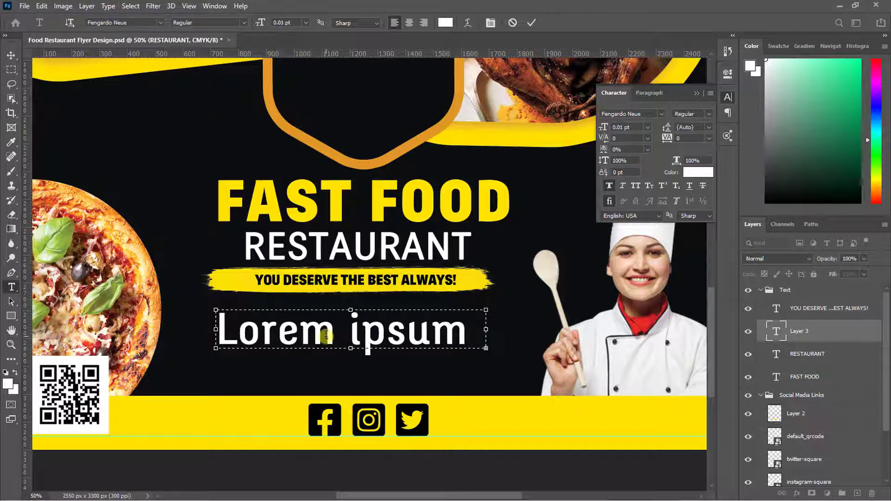
{"action": "left_click", "coordinate": [532, 23]}
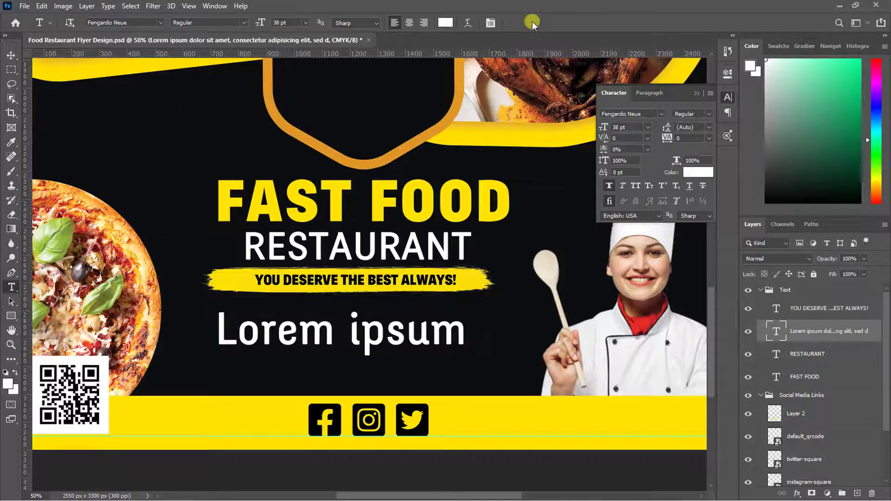
- Set the Lorem ipsum paragraph to 9 pt and move it up close beneath the brush strip
{"action": "left_click_drag", "start_coordinate": [595, 131], "coordinate": [592, 135]}
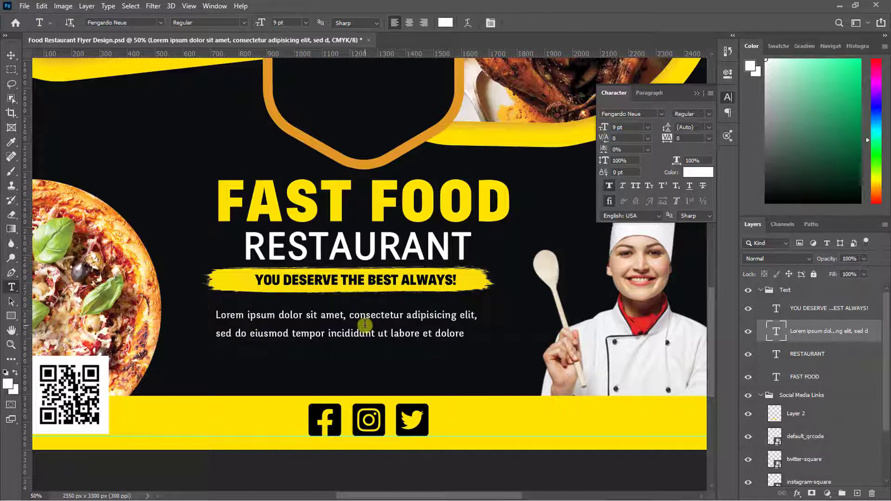
{"action": "key", "text": "v"}
{"action": "left_click_drag", "start_coordinate": [365, 316], "coordinate": [372, 305]}
- Duplicate the RESTAURANT text below the Lorem ipsum paragraph and replace the copy's text with QUICK FREE DELIVERY
{"action": "left_click", "coordinate": [384, 249]}
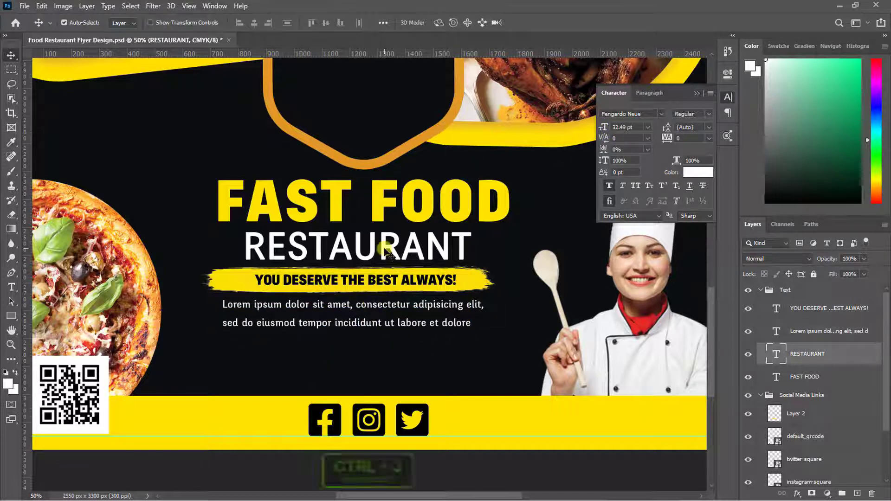
{"action": "key", "text": "j"}
{"action": "key", "text": "v"}
{"action": "key", "text": "ctrl+j"}
{"action": "left_click_drag", "start_coordinate": [385, 250], "coordinate": [377, 354]}
{"action": "double_click", "coordinate": [379, 353]}
{"action": "type", "text": "QUICK FREE DELIVERY"}
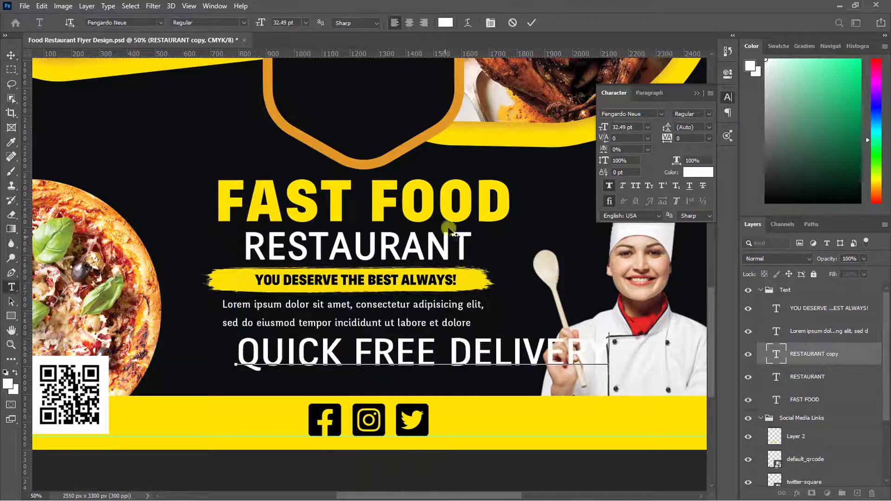
{"action": "left_click", "coordinate": [531, 21]}
- Scale QUICK FREE DELIVERY to about 47.95% beneath the paragraph and colour it with the footer's yellow
{"action": "key", "text": "ctrl+t"}
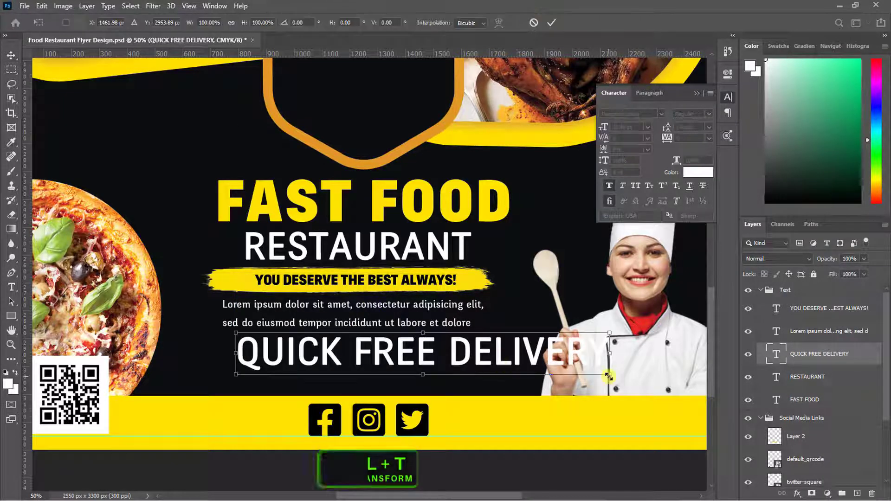
{"action": "left_click_drag", "start_coordinate": [606, 364], "coordinate": [416, 356]}
{"action": "left_click_drag", "start_coordinate": [368, 345], "coordinate": [393, 346]}
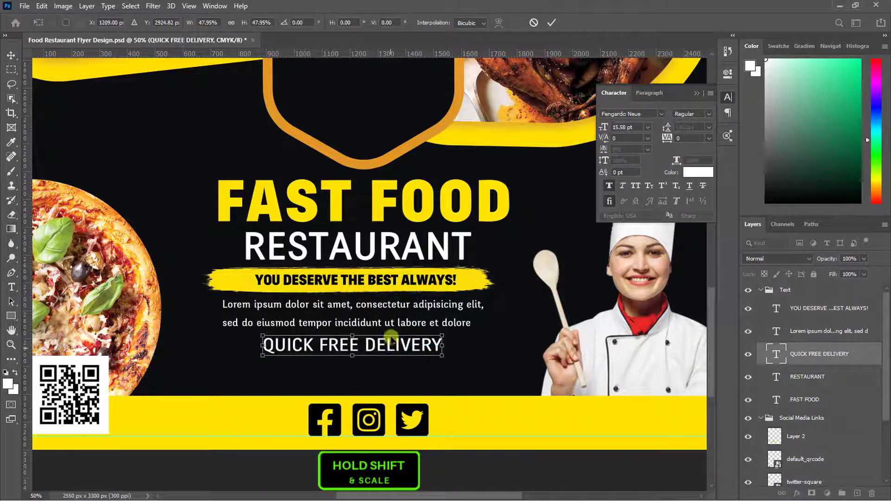
{"action": "left_click", "coordinate": [551, 24]}
{"action": "left_click", "coordinate": [691, 173]}
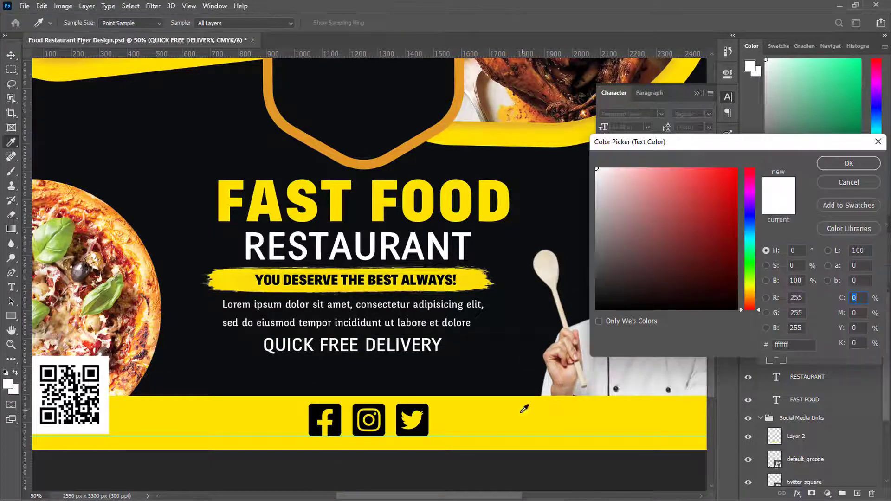
{"action": "left_click", "coordinate": [523, 408]}
{"action": "left_click", "coordinate": [837, 163]}
{"action": "key", "text": "ctrl+j"}
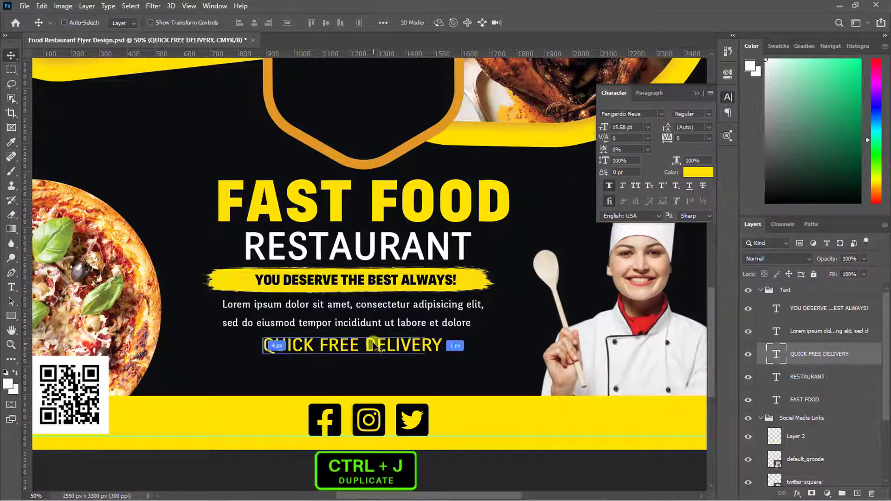
{"action": "left_click_drag", "start_coordinate": [377, 344], "coordinate": [376, 372]}
{"action": "double_click", "coordinate": [376, 371]}
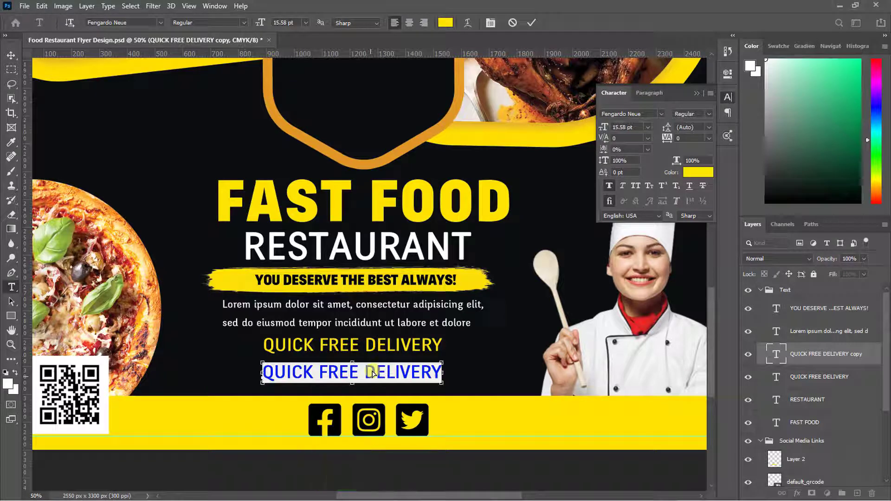
{"action": "type", "text": "www.yourwebsite.com"}
{"action": "left_click", "coordinate": [534, 25]}
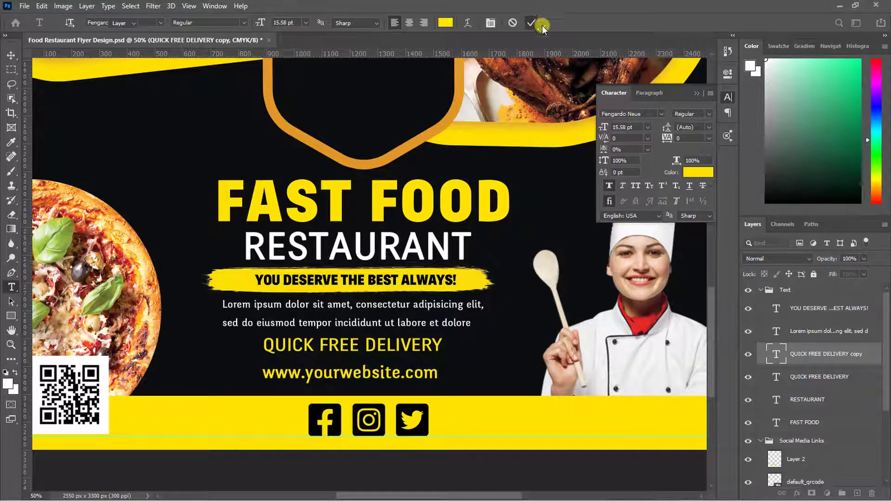
{"action": "left_click", "coordinate": [691, 173]}
{"action": "left_click", "coordinate": [614, 196]}
{"action": "left_click", "coordinate": [597, 169]}
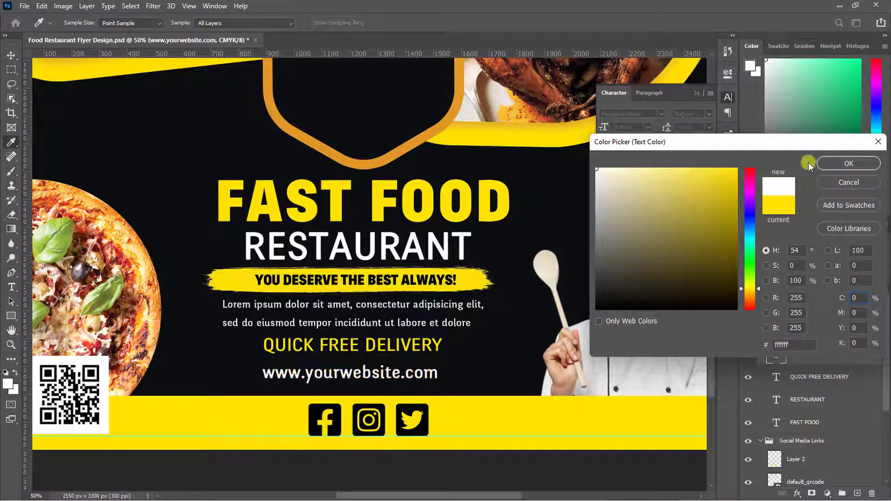
{"action": "left_click", "coordinate": [845, 162]}
- Duplicate the website text onto the yellow footer beside the social icons and colour the copy black (000000)
{"action": "key", "text": "ctrl+j"}
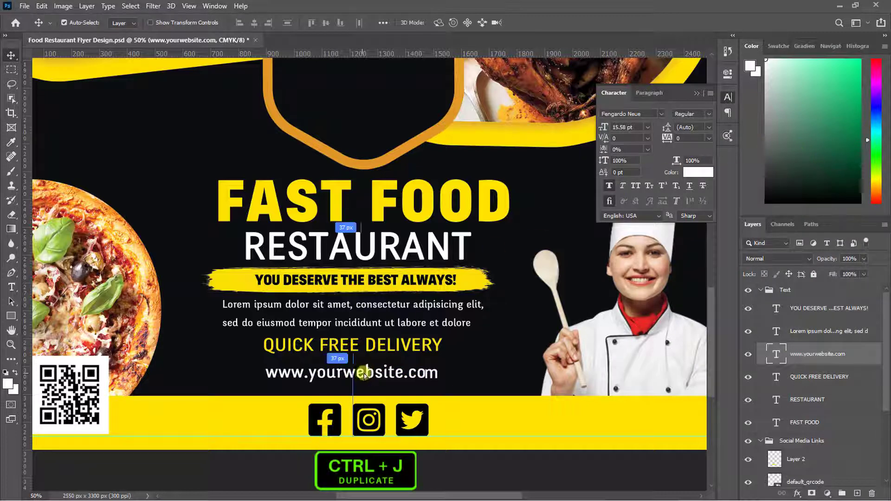
{"action": "left_click_drag", "start_coordinate": [360, 375], "coordinate": [222, 414]}
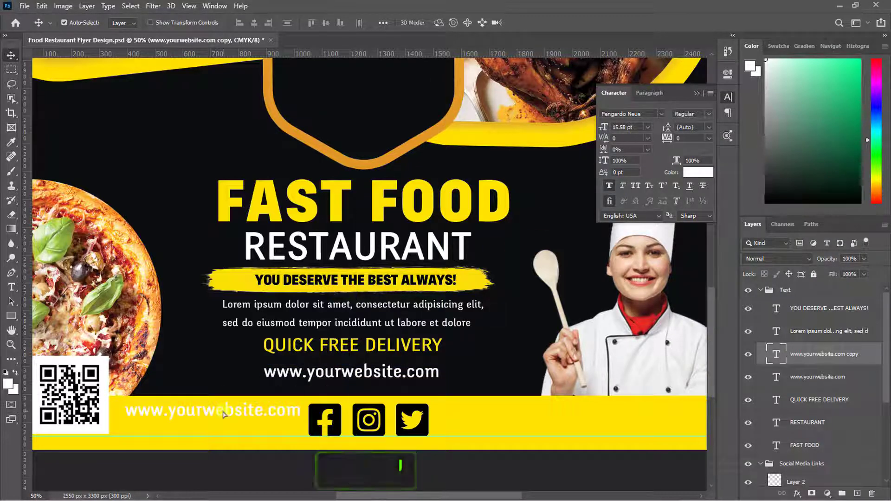
{"action": "left_click", "coordinate": [693, 173]}
{"action": "left_click_drag", "start_coordinate": [626, 253], "coordinate": [597, 309]}
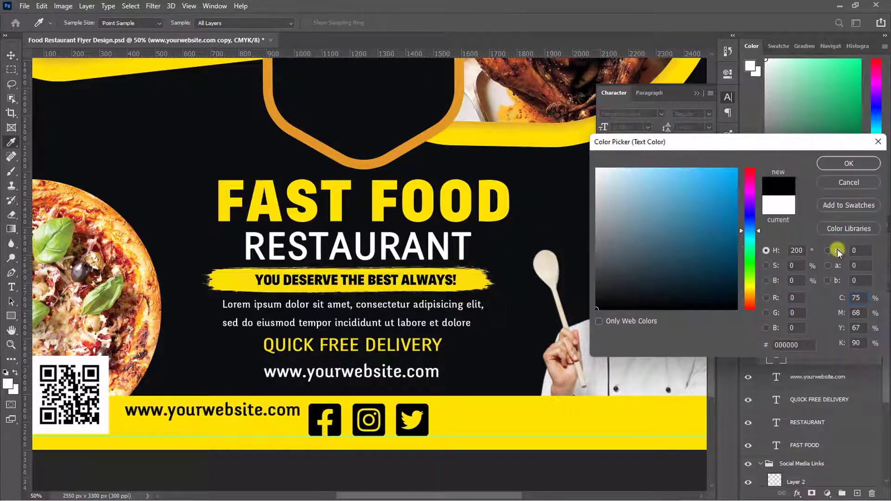
{"action": "left_click", "coordinate": [866, 164]}
{"action": "double_click", "coordinate": [267, 415]}
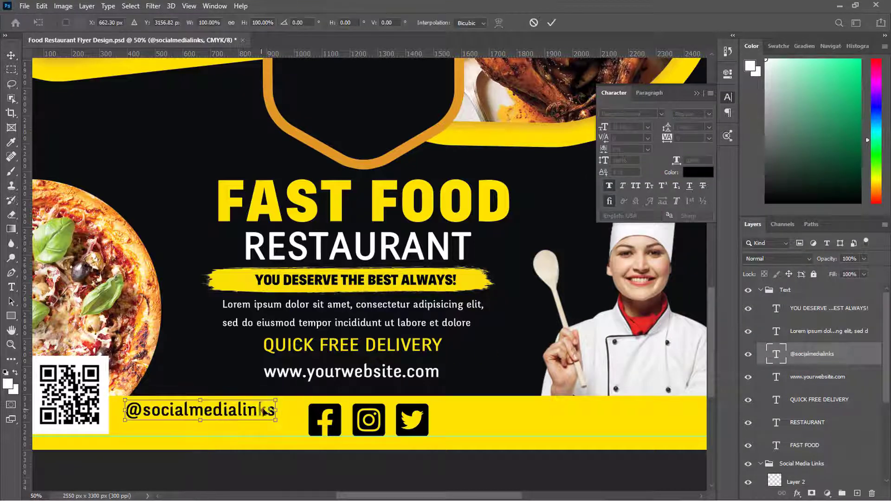
{"action": "left_click_drag", "start_coordinate": [273, 401], "coordinate": [252, 426]}
{"action": "left_click_drag", "start_coordinate": [231, 409], "coordinate": [557, 410]}
{"action": "left_click", "coordinate": [552, 23]}
- Duplicate the handle at the footer's right end, change the copy to Reach us via contact and duplicate that line below
{"action": "key", "text": "ctrl+j"}
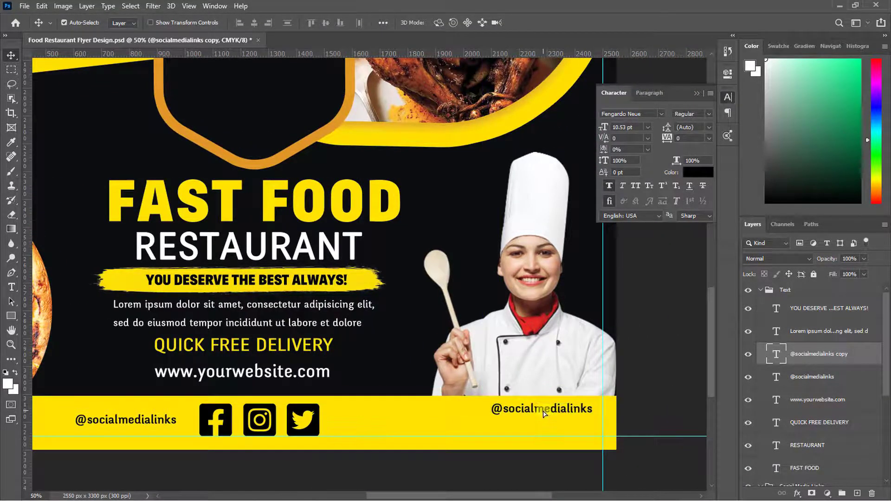
{"action": "double_click", "coordinate": [557, 410]}
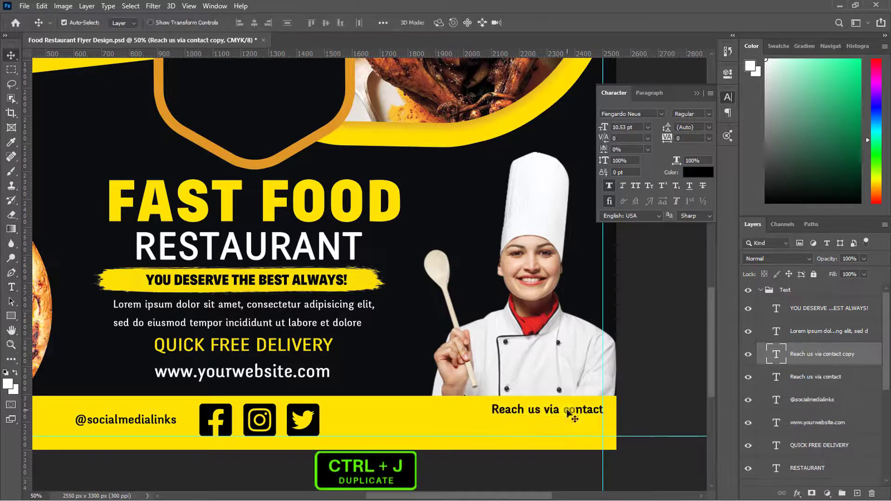
{"action": "left_click_drag", "start_coordinate": [570, 414], "coordinate": [570, 428]}
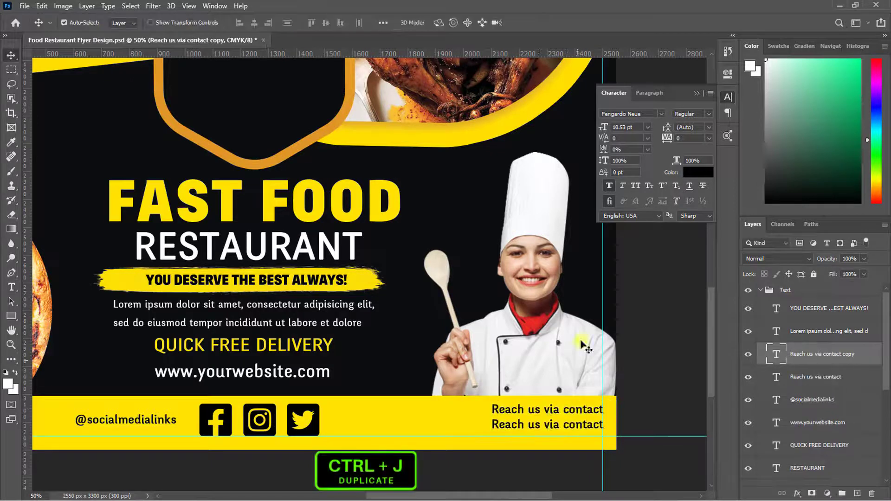
- Switch the lower contact line to the Black style without faux bold and replace its text with the contact phone number
{"action": "left_click", "coordinate": [610, 186]}
{"action": "left_click", "coordinate": [709, 113]}
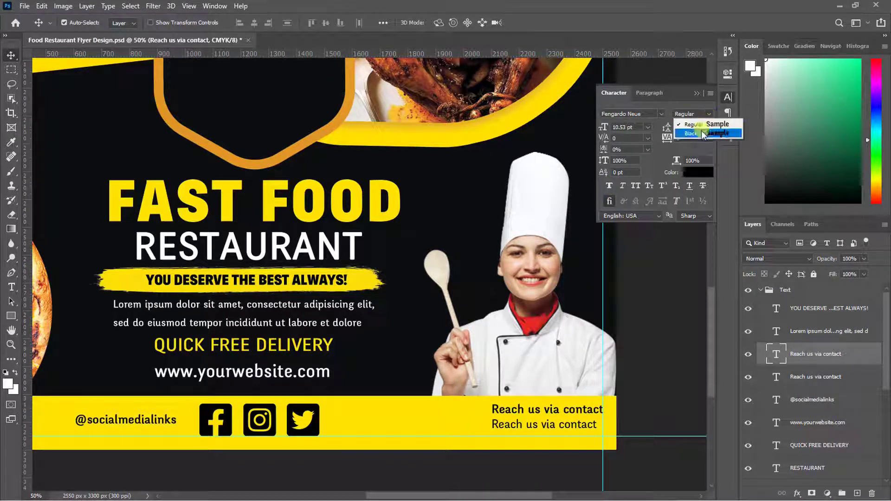
{"action": "left_click", "coordinate": [687, 125]}
{"action": "double_click", "coordinate": [576, 425]}
{"action": "type", "text": "012 345 6789"}
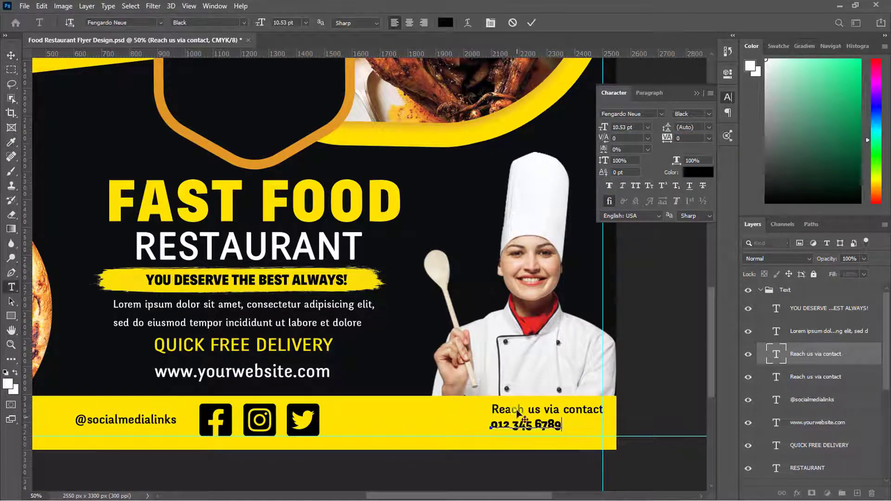
- Scale the phone number to about 160.14% to match the contact line's width and nudge it up beneath that line
{"action": "key", "text": "ctrl+t"}
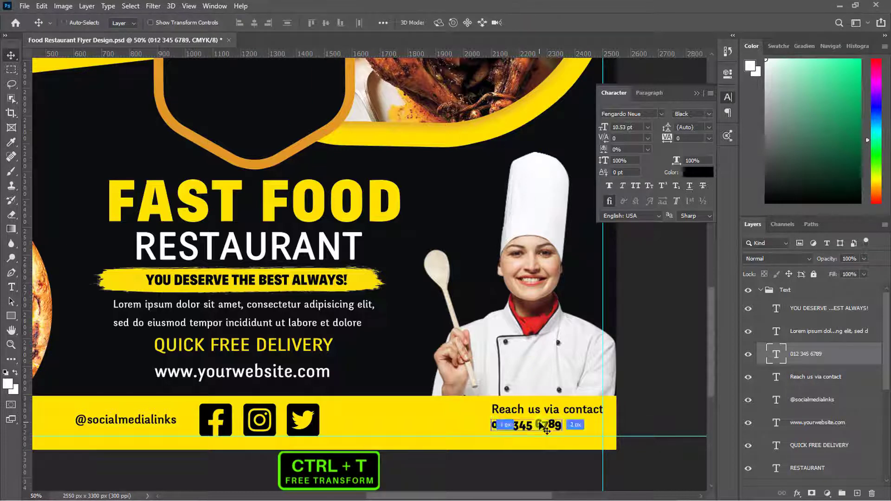
{"action": "key", "text": "ctrl+t"}
{"action": "left_click_drag", "start_coordinate": [562, 432], "coordinate": [606, 441]}
{"action": "key", "text": "Up"}
{"action": "key", "text": "Up"}
{"action": "key", "text": "Up"}
{"action": "key", "text": "Up"}
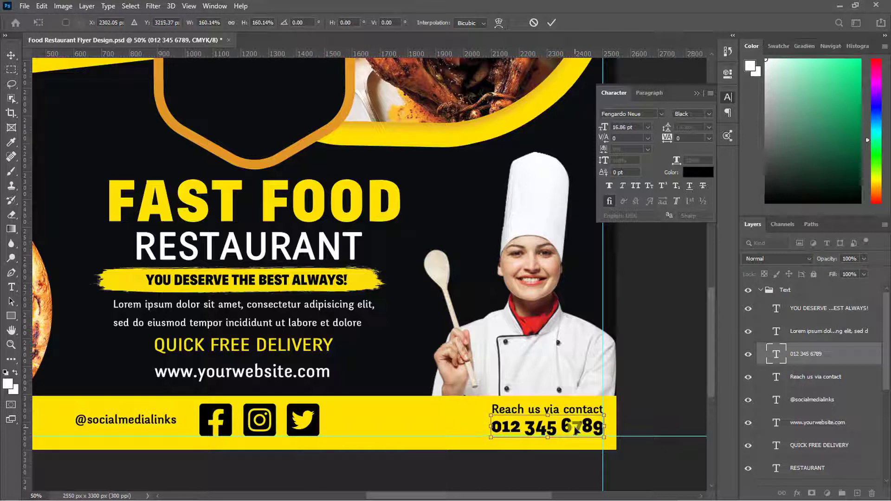
{"action": "left_click", "coordinate": [549, 23]}
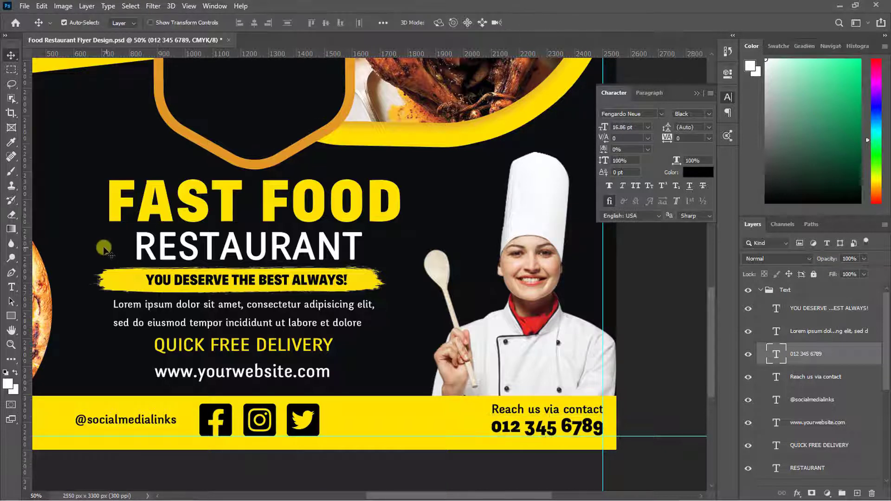
{"action": "right_click", "coordinate": [12, 318]}
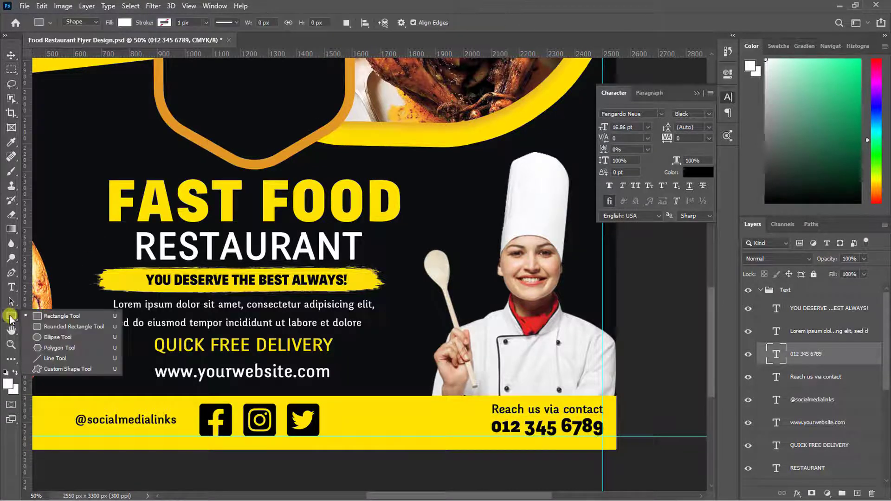
{"action": "left_click", "coordinate": [63, 370]}
{"action": "left_click", "coordinate": [453, 24]}
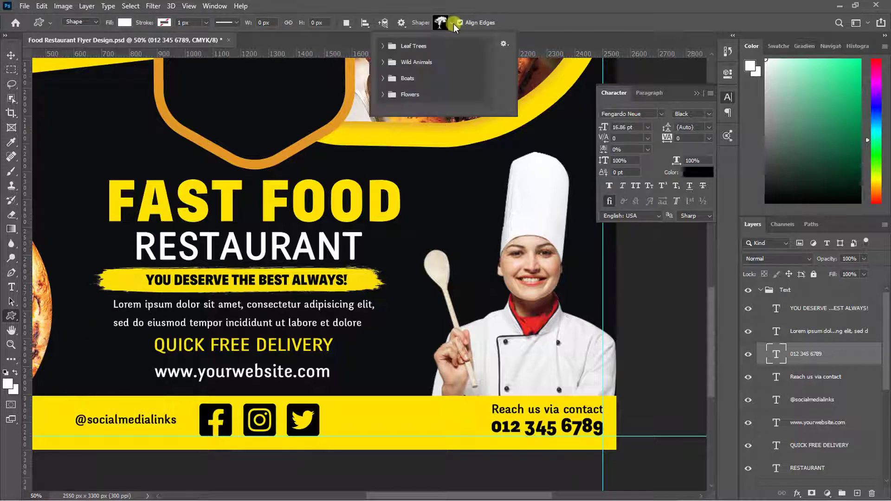
{"action": "scroll", "coordinate": [455, 59], "scroll_direction": "down", "scroll_amount": 5}
{"action": "scroll", "coordinate": [455, 60], "scroll_direction": "down", "scroll_amount": 1}
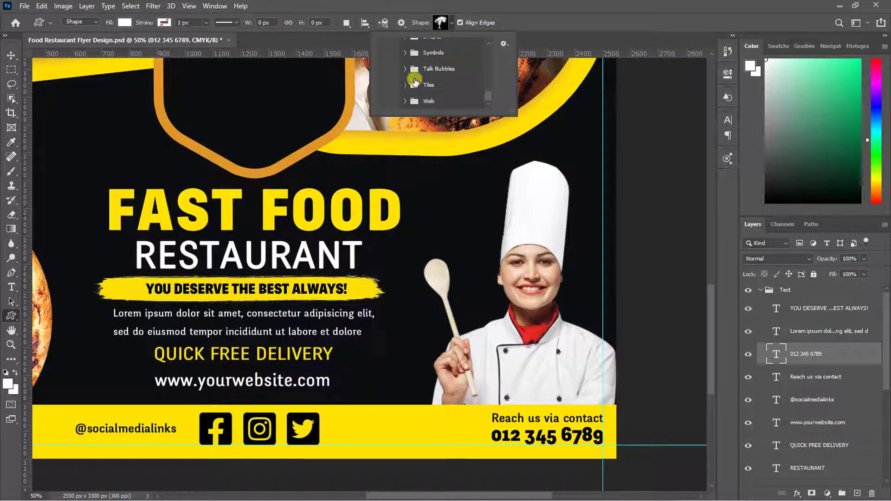
{"action": "left_click", "coordinate": [406, 102]}
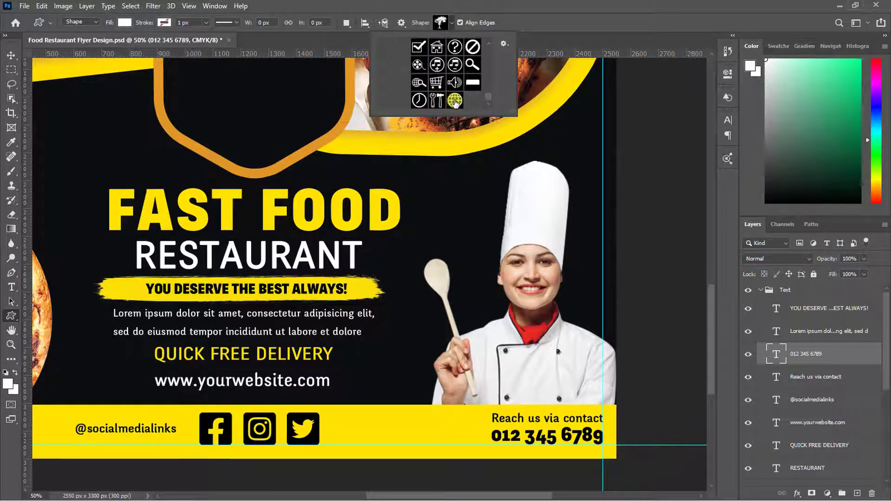
{"action": "left_click", "coordinate": [455, 100]}
{"action": "mouse_move", "coordinate": [103, 362]}
{"action": "left_mouse_down"}
{"action": "mouse_move", "coordinate": [121, 380]}
{"action": "mouse_move", "coordinate": [118, 372]}
{"action": "mouse_move", "coordinate": [138, 381]}
{"action": "left_mouse_up"}
- Narrow the yellow brush strip behind the slogan from both ends to roughly the description paragraph's width
{"action": "left_click", "coordinate": [11, 55]}
{"action": "left_click", "coordinate": [131, 291]}
{"action": "key", "text": "ctrl+t"}
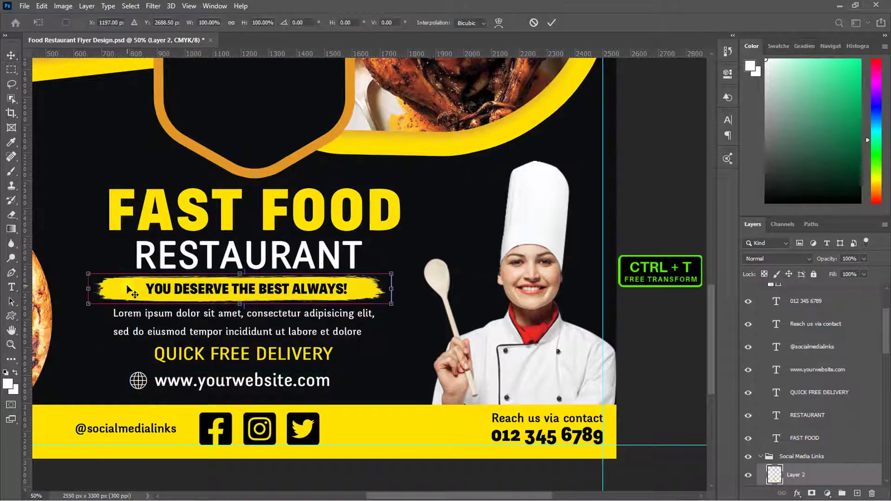
{"action": "left_click_drag", "start_coordinate": [88, 288], "coordinate": [107, 289]}
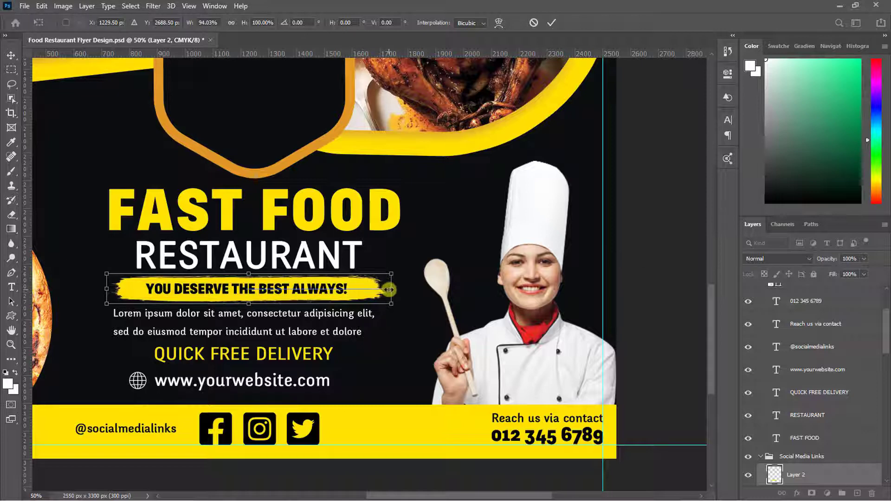
{"action": "left_click_drag", "start_coordinate": [389, 290], "coordinate": [384, 291]}
{"action": "left_click", "coordinate": [551, 22]}
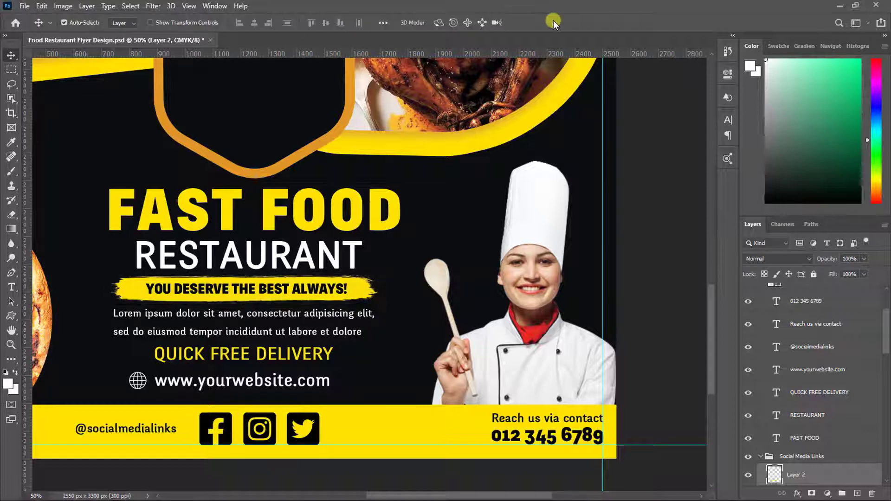
- Duplicate the RESTAURANT text up over the hexagon and replace the copy with QUALITY FOOD and ASSURED! on two lines
{"action": "left_click", "coordinate": [320, 259]}
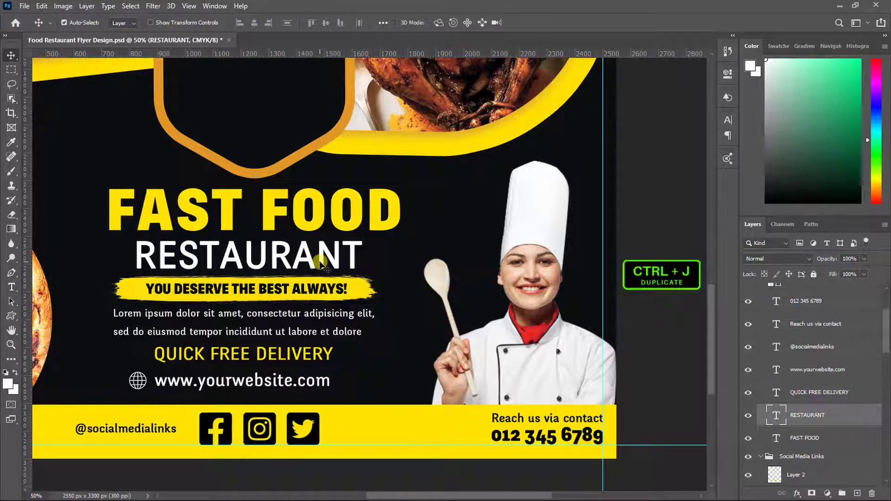
{"action": "key", "text": "ctrl+j"}
{"action": "left_click_drag", "start_coordinate": [320, 259], "coordinate": [330, 154]}
{"action": "double_click", "coordinate": [331, 154]}
{"action": "type", "text": "QUALITY FOOD"}
{"action": "key", "text": "Return"}
{"action": "type", "text": "ASSURED!"}
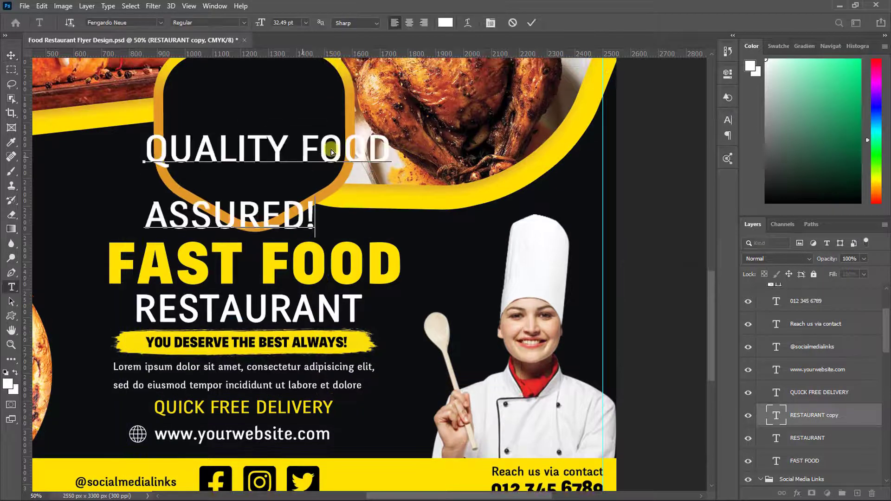
{"action": "left_click", "coordinate": [530, 24]}
- Center-align the QUALITY FOOD ASSURED! text and move it back over the hexagon
{"action": "left_click", "coordinate": [394, 23]}
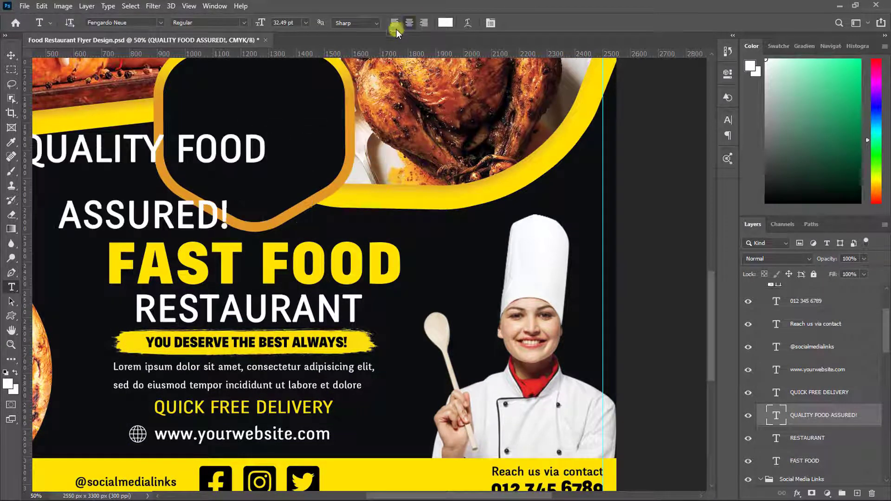
{"action": "key", "text": "v"}
{"action": "left_click_drag", "start_coordinate": [182, 155], "coordinate": [316, 135]}
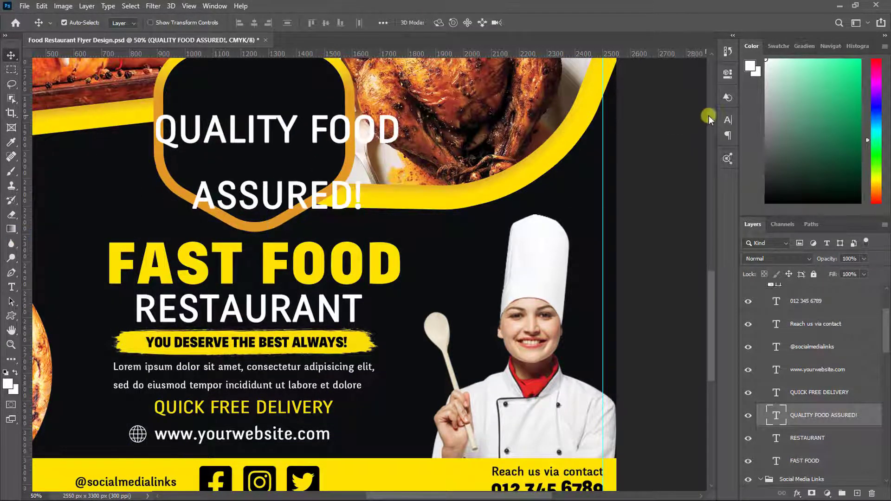
- Set the QUALITY FOOD ASSURED! text to 30 pt leading and 22 pt size, and fit it inside the hexagon
{"action": "left_click", "coordinate": [728, 119]}
{"action": "left_click", "coordinate": [708, 150]}
{"action": "left_click", "coordinate": [698, 254]}
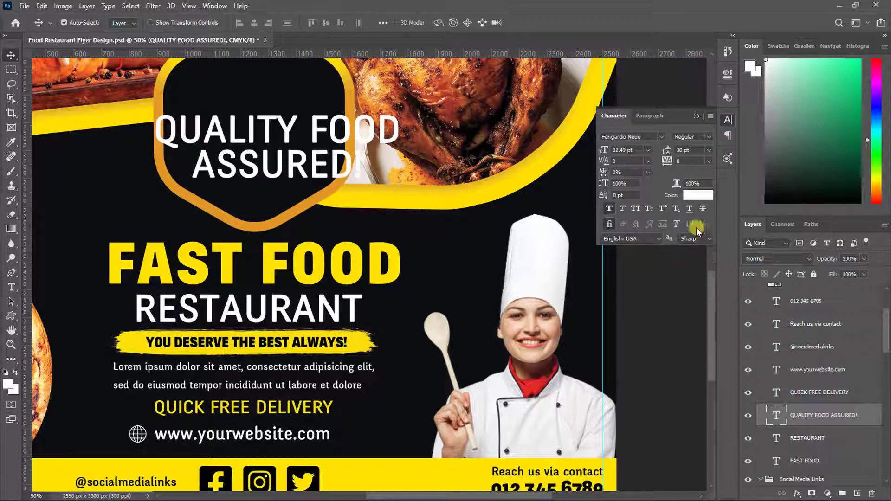
{"action": "left_click_drag", "start_coordinate": [605, 154], "coordinate": [599, 154]}
{"action": "left_click_drag", "start_coordinate": [317, 136], "coordinate": [293, 135]}
{"action": "scroll", "coordinate": [295, 136], "scroll_direction": "up", "scroll_amount": 3}
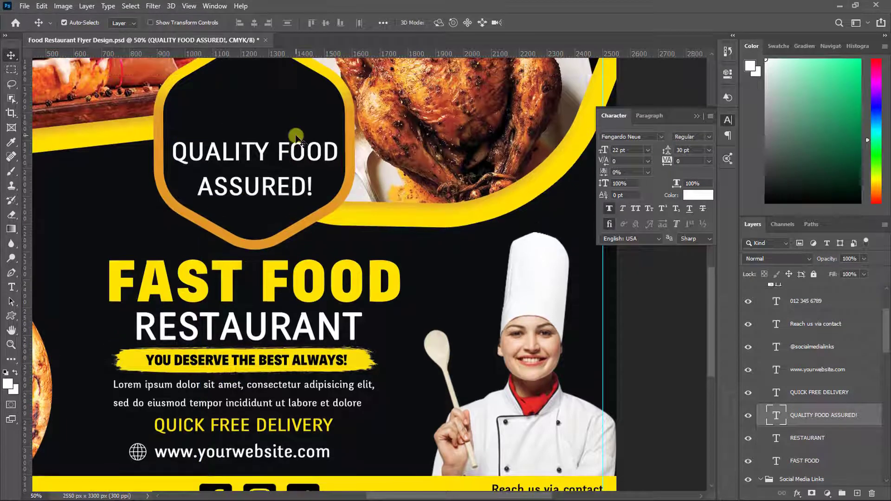
- Duplicate the yellow FAST FOOD heading up into the hexagon and replace the copy's text with 100%
{"action": "scroll", "coordinate": [295, 136], "scroll_direction": "up", "scroll_amount": 1}
{"action": "left_click", "coordinate": [276, 336]}
{"action": "key", "text": "ctrl+j"}
{"action": "left_click_drag", "start_coordinate": [277, 336], "coordinate": [287, 163]}
{"action": "double_click", "coordinate": [288, 164]}
{"action": "key", "text": "ctrl+a"}
{"action": "type", "text": "100"}
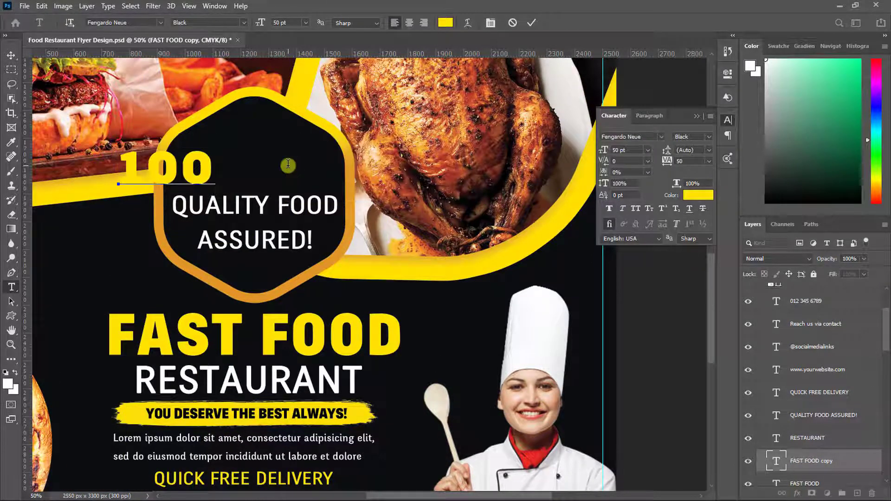
{"action": "type", "text": "%"}
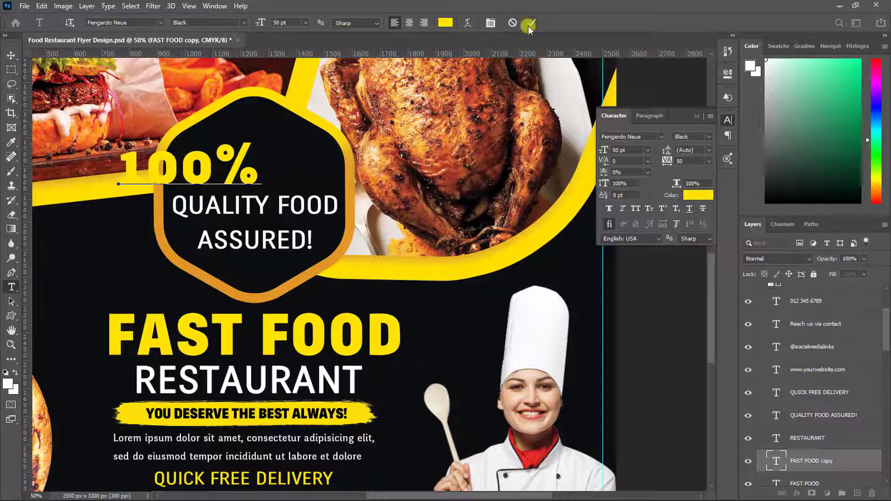
- Make only the percent sign of the 100% text slightly smaller than its digits
{"action": "key", "text": "shift+Right"}
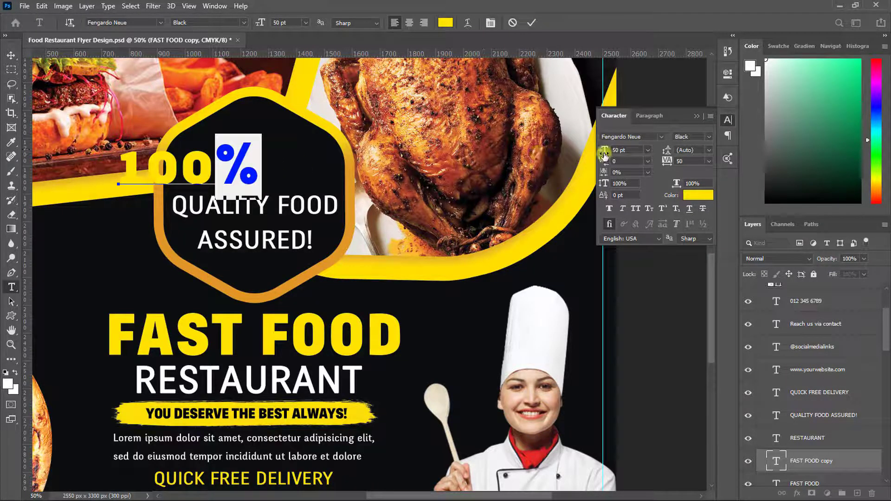
{"action": "left_click_drag", "start_coordinate": [603, 153], "coordinate": [601, 157]}
{"action": "left_click", "coordinate": [531, 24]}
- Recolor the 100% text white and center it in the hexagon above QUALITY FOOD
{"action": "left_click", "coordinate": [699, 195]}
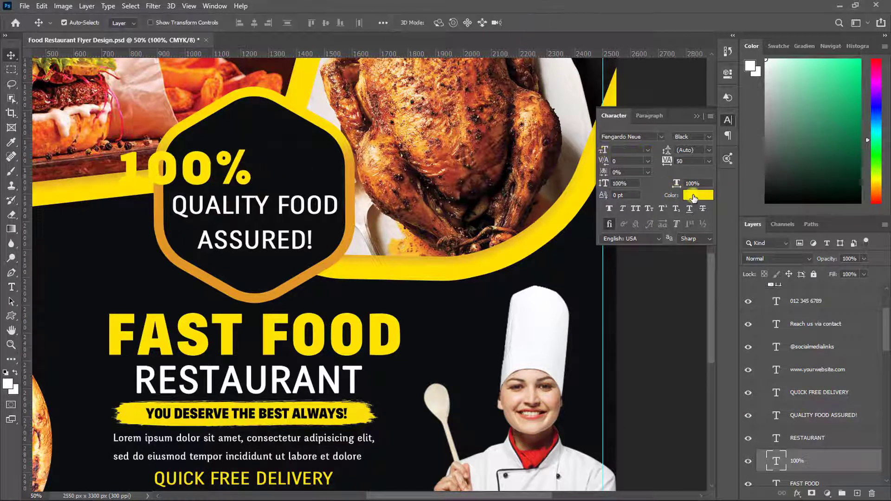
{"action": "left_click_drag", "start_coordinate": [644, 215], "coordinate": [596, 168]}
{"action": "left_click", "coordinate": [819, 163]}
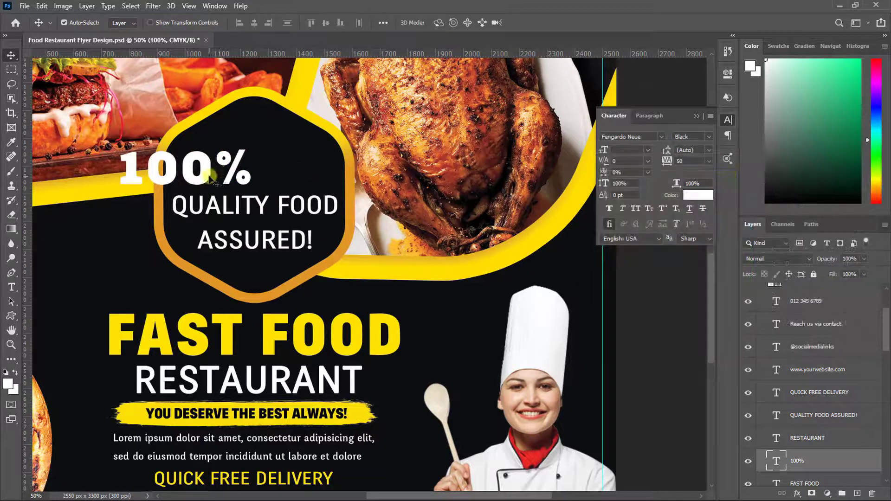
{"action": "left_click_drag", "start_coordinate": [211, 175], "coordinate": [285, 176]}
- Tighten the line spacing of QUALITY FOOD ASSURED!, then scale it to about 90% and position it lower in the hexagon
{"action": "left_click", "coordinate": [287, 206]}
{"action": "left_click", "coordinate": [727, 119]}
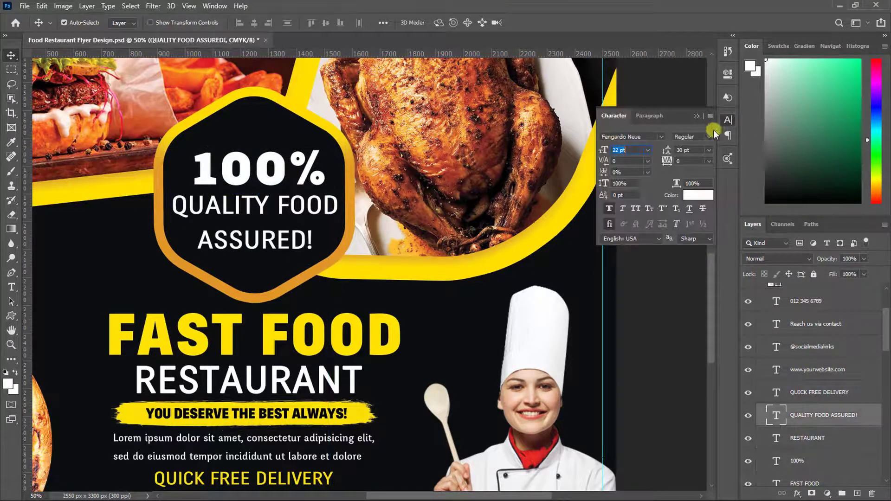
{"action": "left_click", "coordinate": [709, 150]}
{"action": "left_click", "coordinate": [690, 251]}
{"action": "left_click_drag", "start_coordinate": [285, 201], "coordinate": [286, 217]}
{"action": "key", "text": "ctrl+t"}
{"action": "left_click_drag", "start_coordinate": [339, 259], "coordinate": [330, 255]}
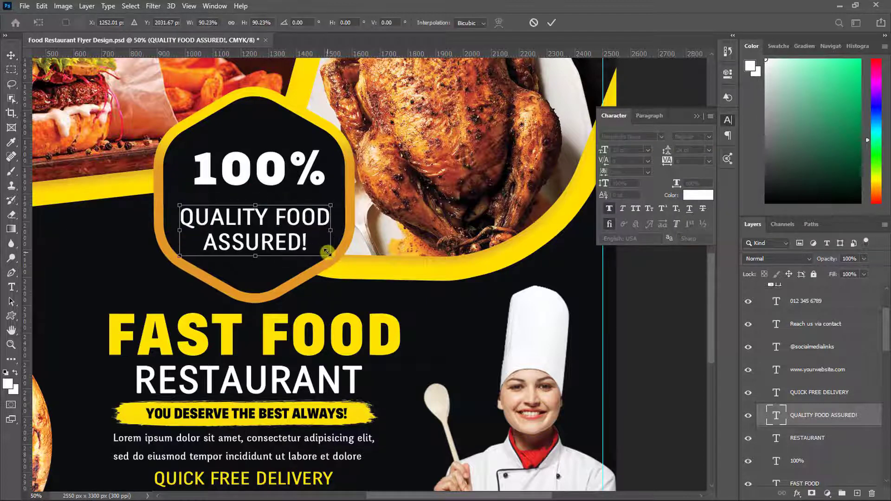
{"action": "key", "text": "shift+Up"}
{"action": "left_click", "coordinate": [551, 23]}
- Move the 100% text down closer to QUALITY FOOD and switch it to the Regular style with faux bold
{"action": "left_click_drag", "start_coordinate": [202, 179], "coordinate": [200, 190]}
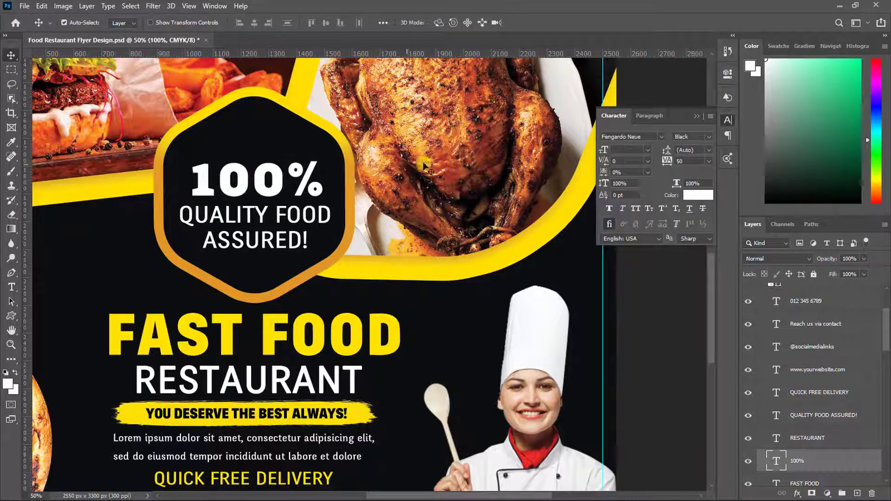
{"action": "left_click", "coordinate": [707, 138]}
{"action": "left_click", "coordinate": [686, 149]}
{"action": "left_click", "coordinate": [608, 209]}
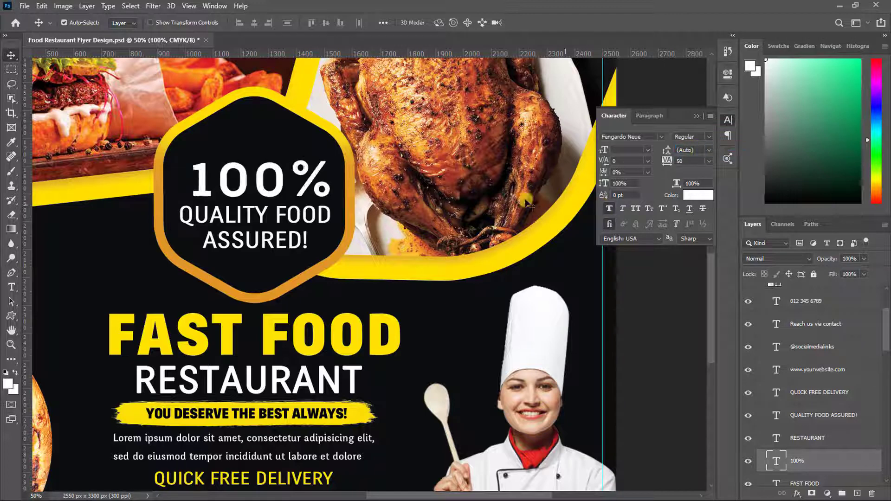
- Scale the hexagon badge to about 93.18% and reduce its QUALITY FOOD ASSURED! text to 18 pt
{"action": "left_click", "coordinate": [311, 158]}
{"action": "key", "text": "ctrl+t"}
{"action": "left_click_drag", "start_coordinate": [346, 287], "coordinate": [339, 286]}
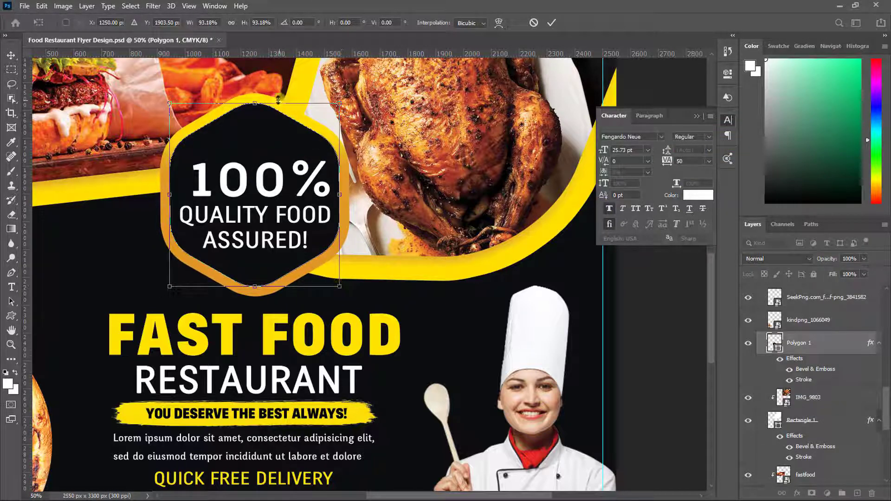
{"action": "key", "text": "Return"}
{"action": "left_click", "coordinate": [289, 213]}
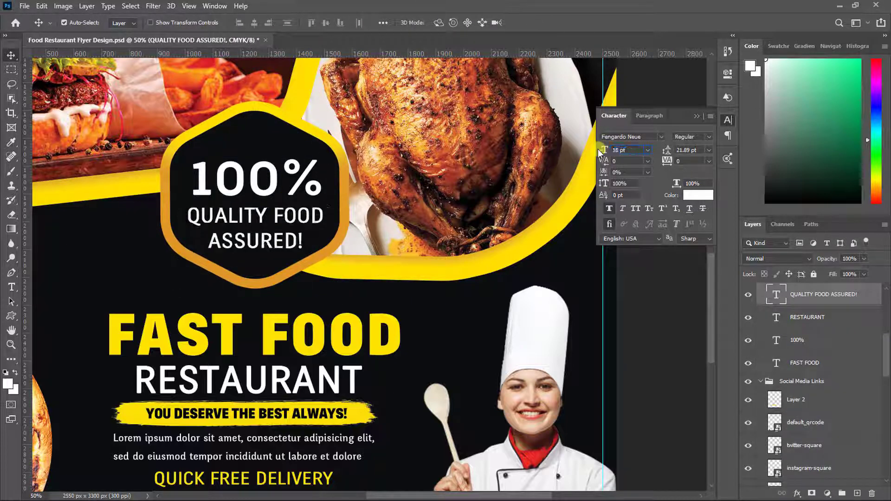
{"action": "left_click", "coordinate": [700, 116]}
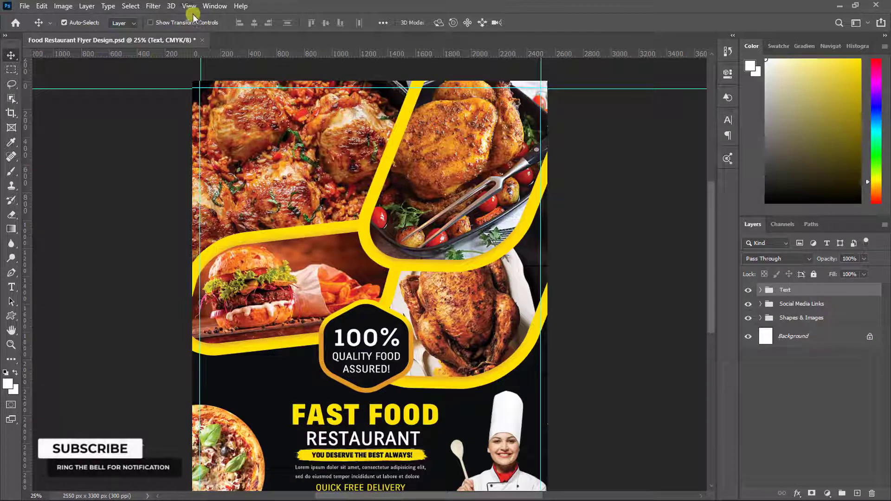
- Clear the guides from the flyer canvas
{"action": "left_click", "coordinate": [189, 6]}
{"action": "left_click", "coordinate": [222, 298]}
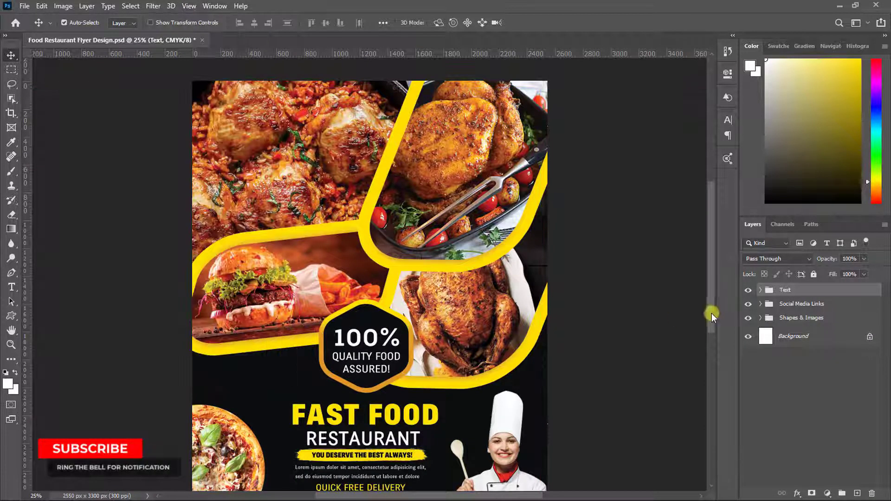